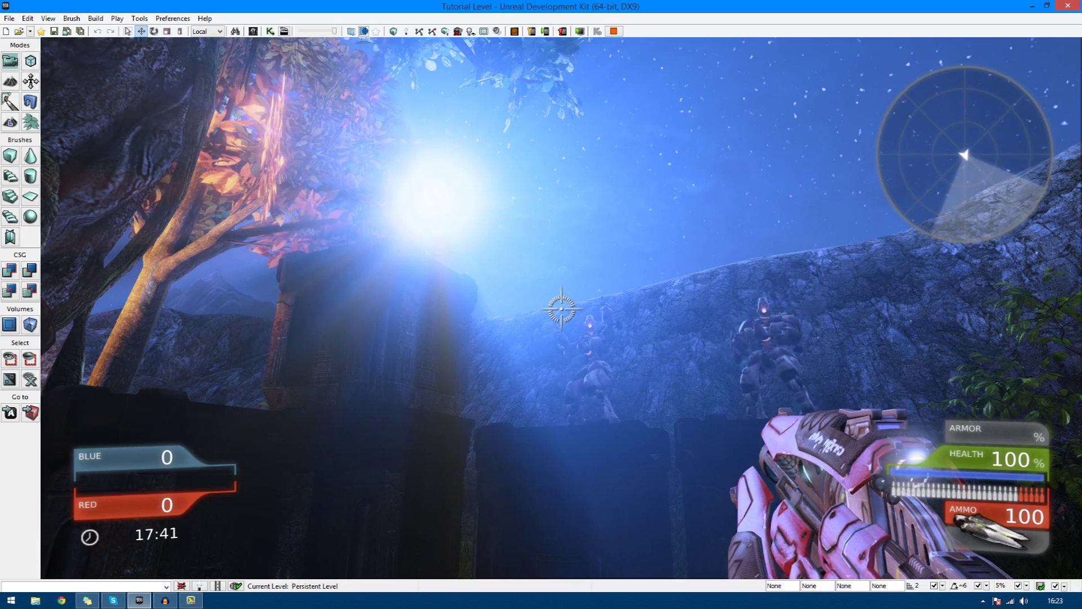
# Step: Watch the animated robots in the running level, end the play session, and select the robot nearest the green bush
pyautogui.press('a')
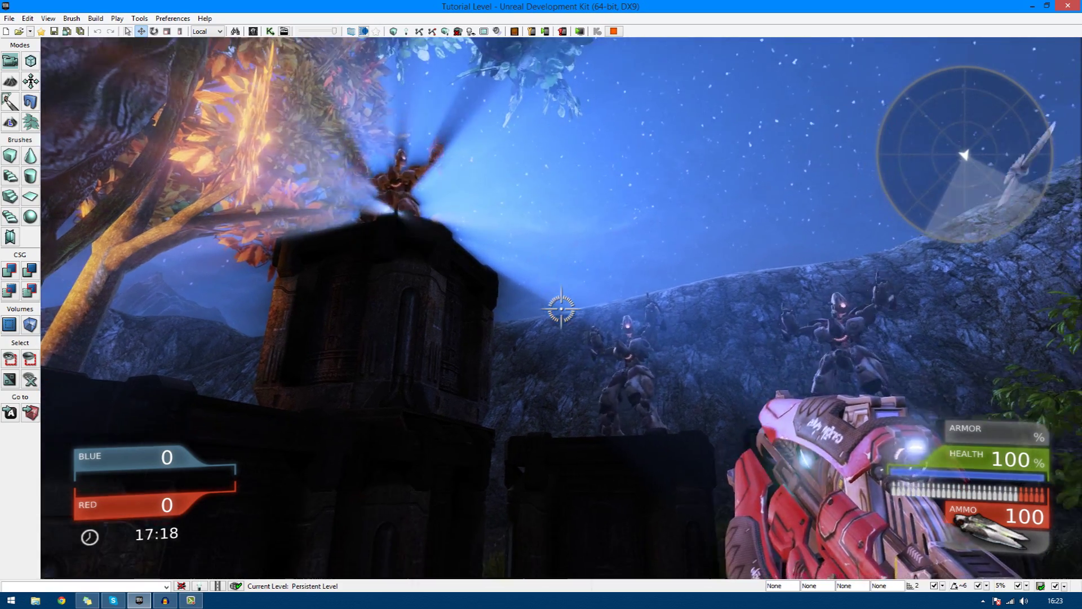
pyautogui.click(561, 309)
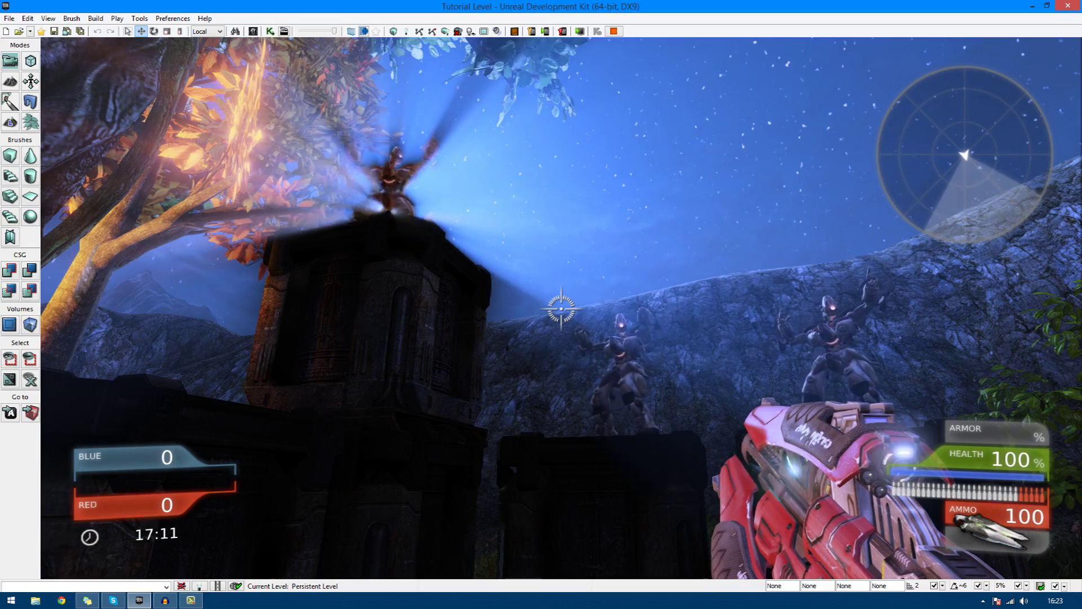
pyautogui.press('Escape')
pyautogui.moveTo(725, 468); pyautogui.dragTo(592, 389, button='right')
pyautogui.press('w')
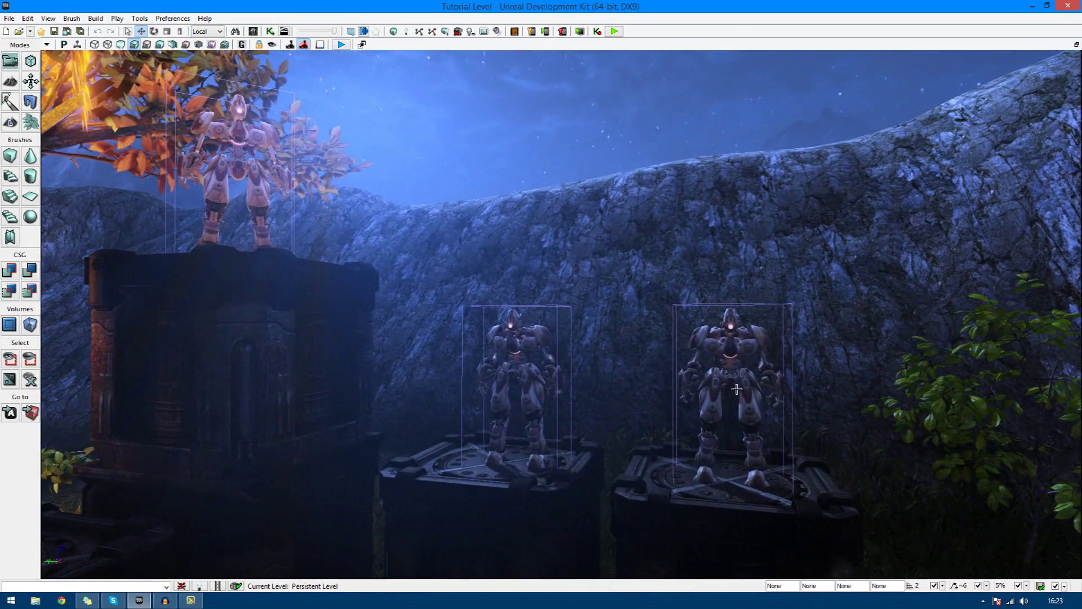
pyautogui.click(736, 389)
pyautogui.scroll(5, 530, 244)
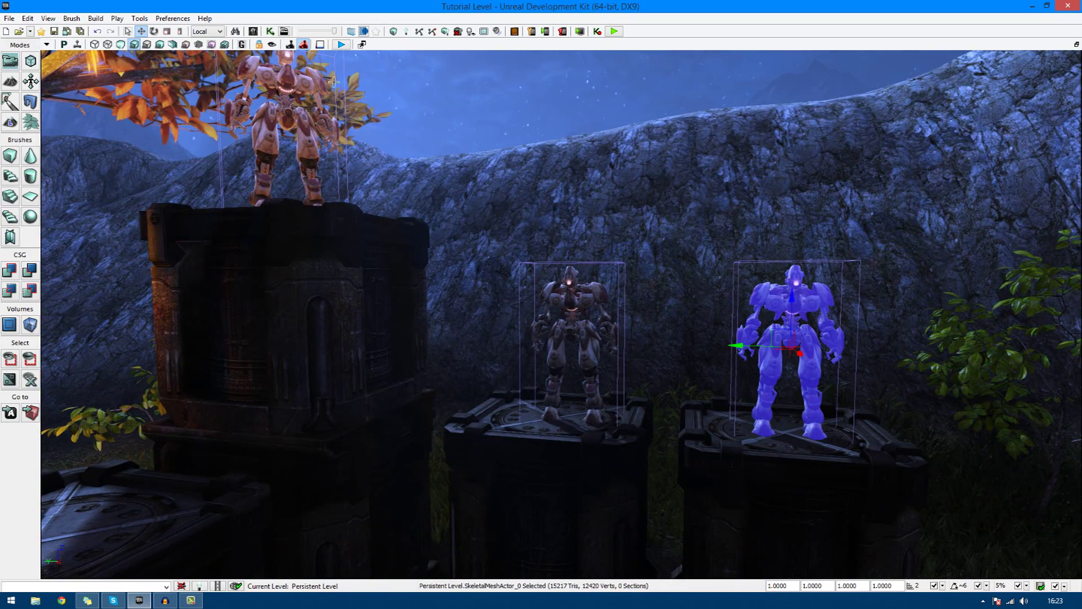
# Step: Open the Matinee of the door 1 sequence in Kismet and place its window clear of the level view
pyautogui.click(255, 34)
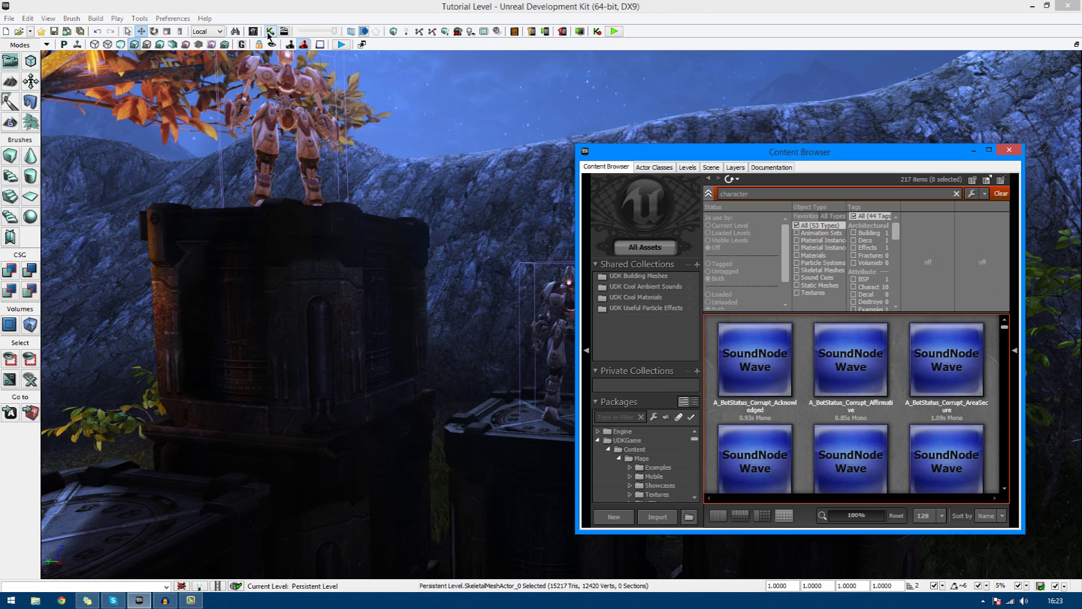
pyautogui.click(270, 32)
pyautogui.scroll(-8, 845, 262)
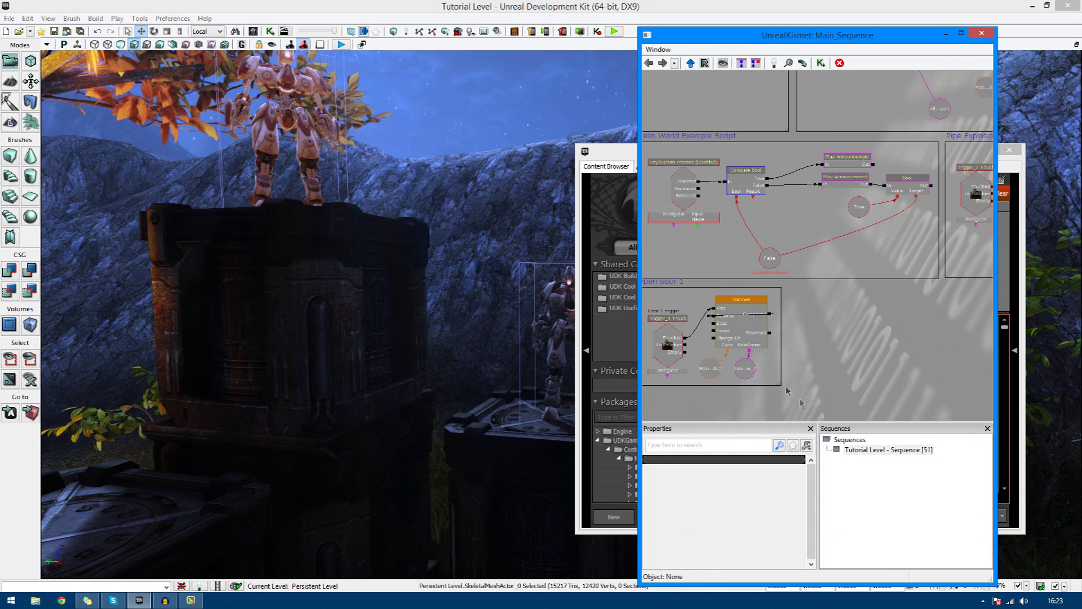
pyautogui.doubleClick(741, 307)
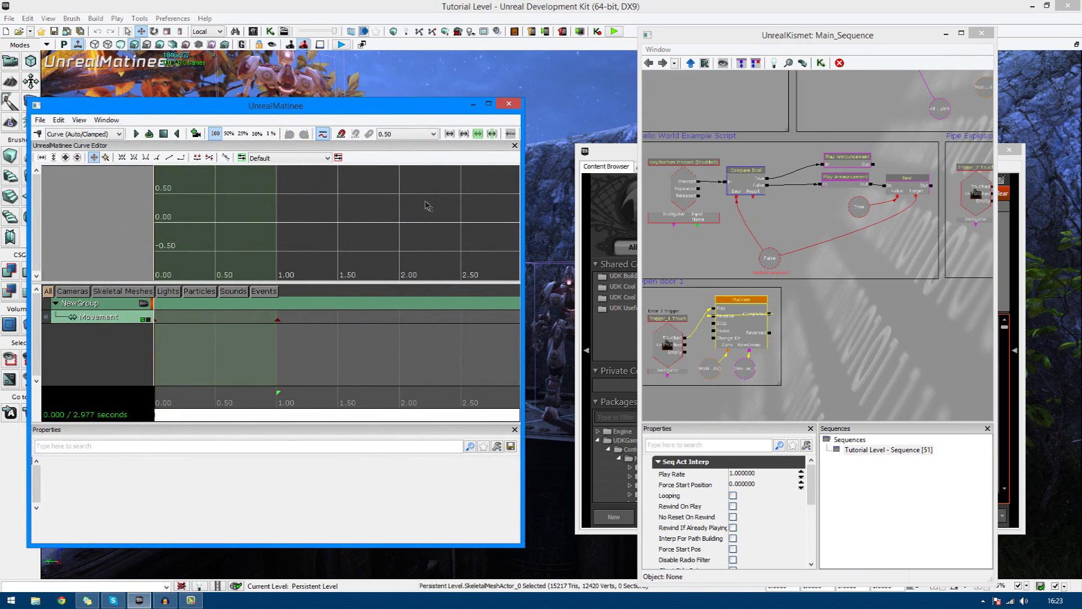
pyautogui.moveTo(362, 107); pyautogui.dragTo(839, 182)
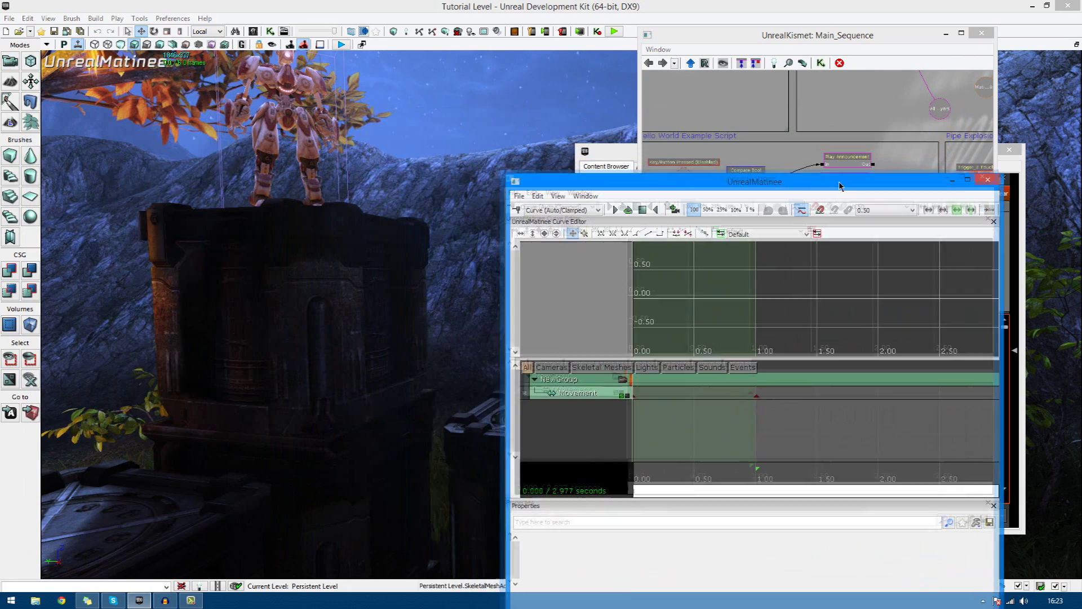
# Step: Inspect the door's Movement keys, preview its opening animation, and close the Matinee
pyautogui.click(754, 396)
pyautogui.moveTo(381, 393); pyautogui.dragTo(644, 405, button='right')
pyautogui.click(632, 395)
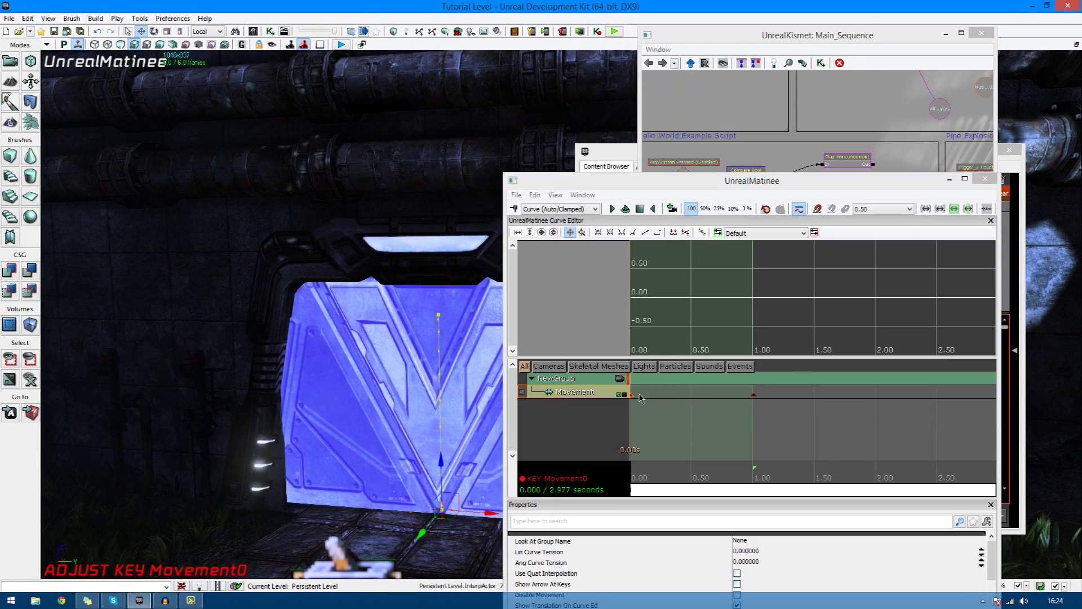
pyautogui.click(639, 222)
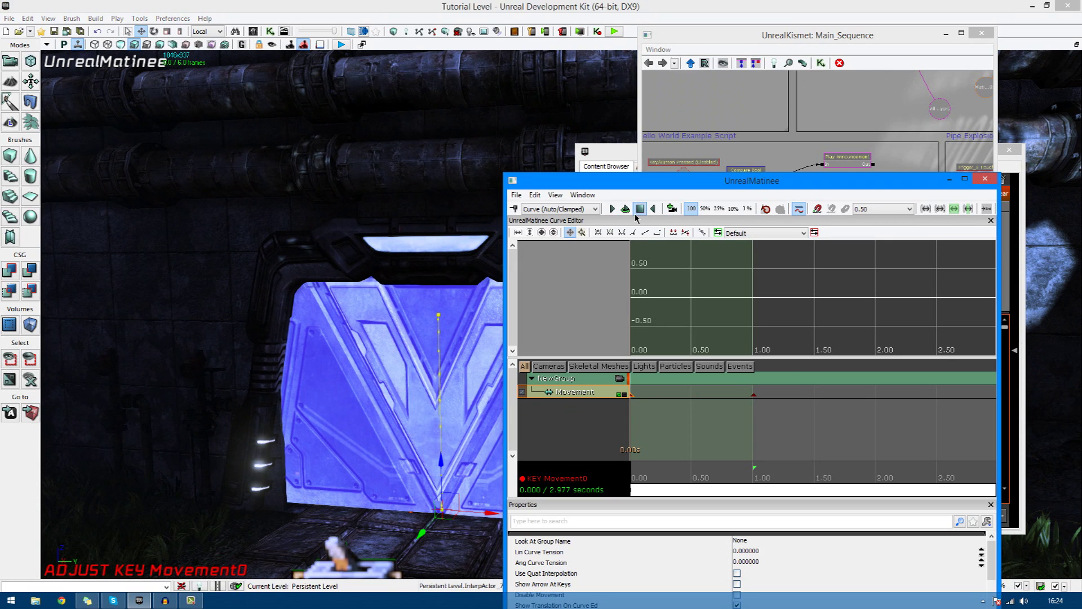
pyautogui.click(612, 209)
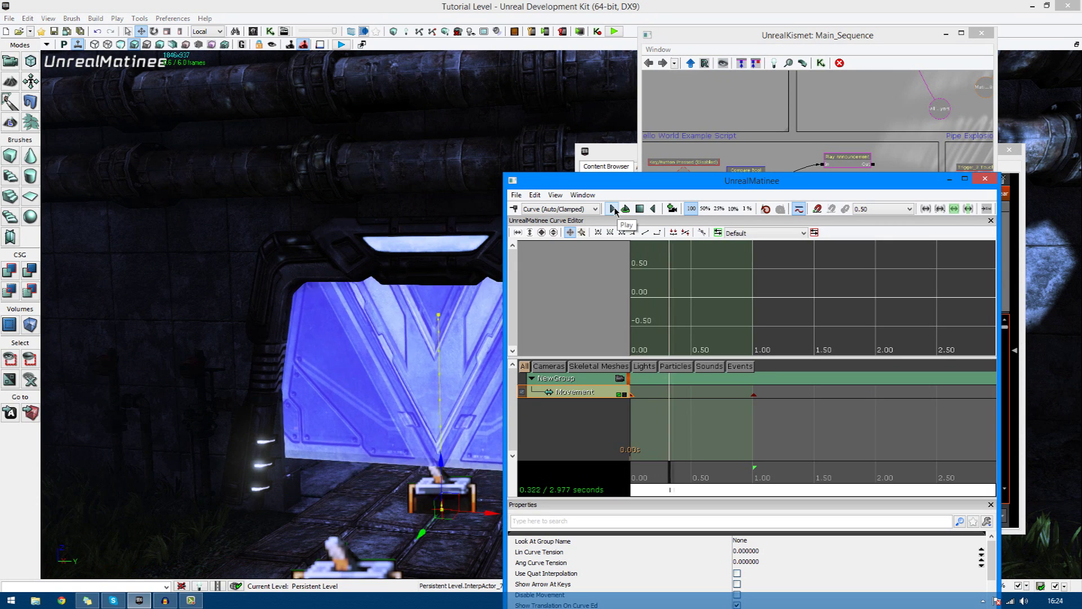
pyautogui.click(985, 178)
# Step: Find the robot sequence in Kismet and open the Matinee fed by the 1.00 delay, accepting its physics warning
pyautogui.moveTo(880, 174); pyautogui.dragTo(861, 239)
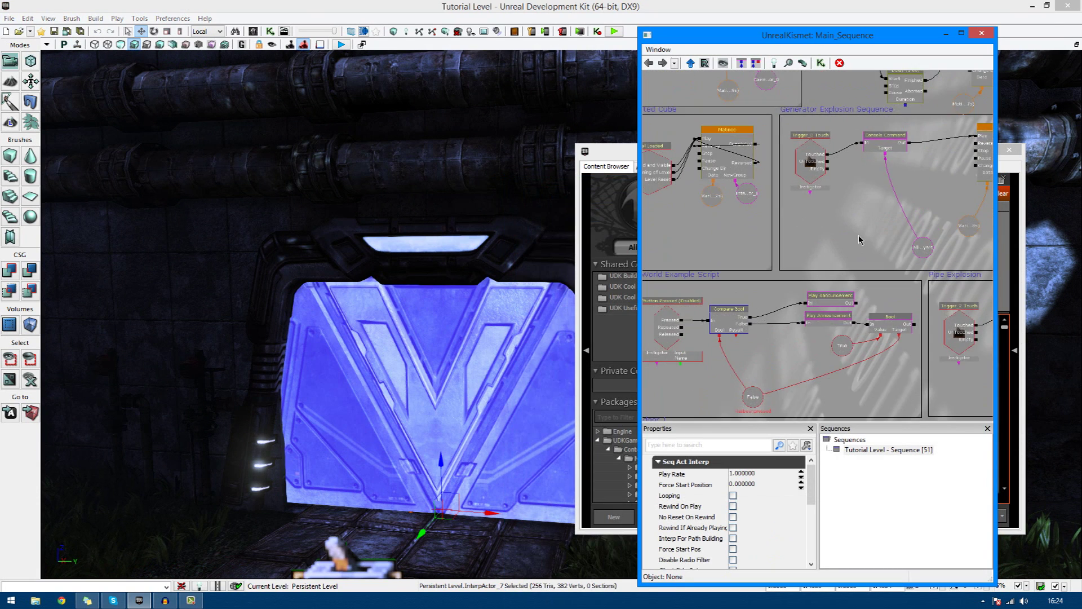
pyautogui.scroll(-3, 860, 239)
pyautogui.moveTo(889, 186); pyautogui.dragTo(771, 333)
pyautogui.scroll(7, 888, 284)
pyautogui.moveTo(407, 369); pyautogui.dragTo(569, 368, button='right')
pyautogui.doubleClick(818, 300)
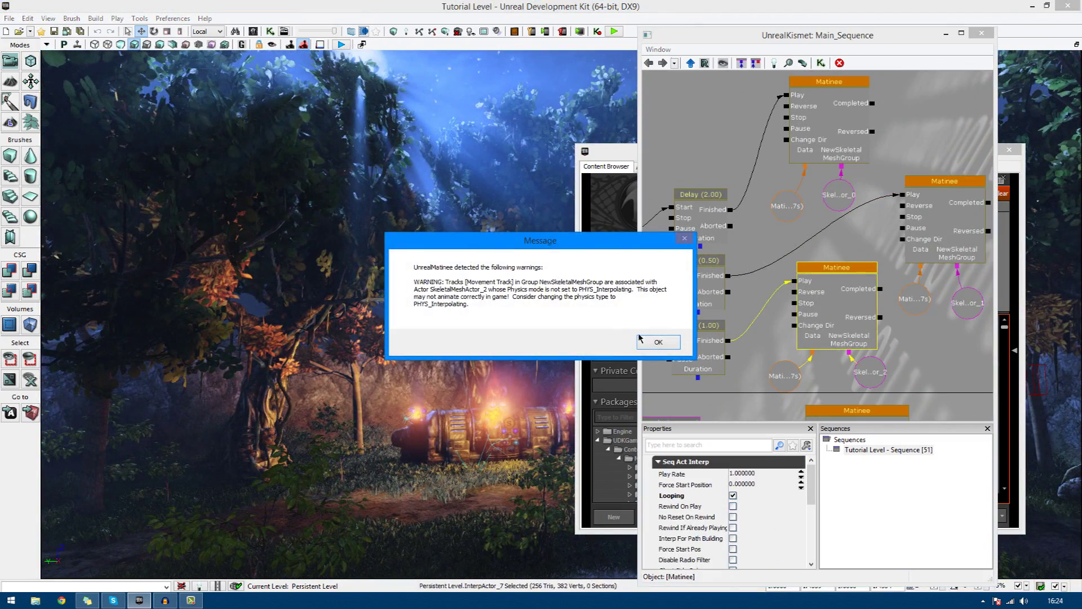
pyautogui.click(645, 341)
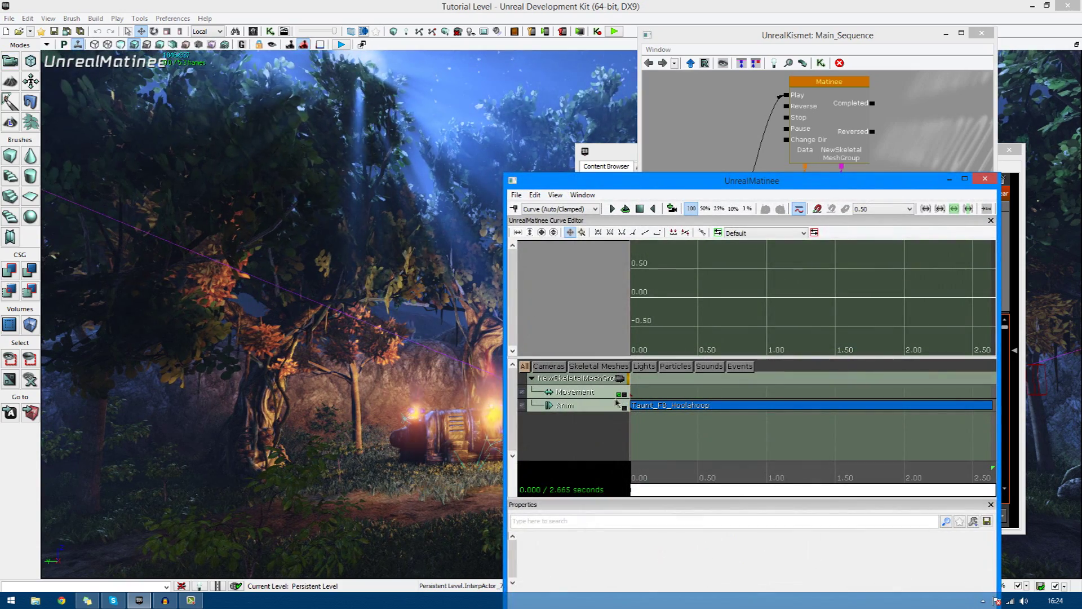
# Step: Examine the robot's Anim track and its Taunt_FB_Hoolahoop key in the Matinee timeline
pyautogui.click(616, 404)
pyautogui.moveTo(407, 368); pyautogui.dragTo(431, 370, button='right')
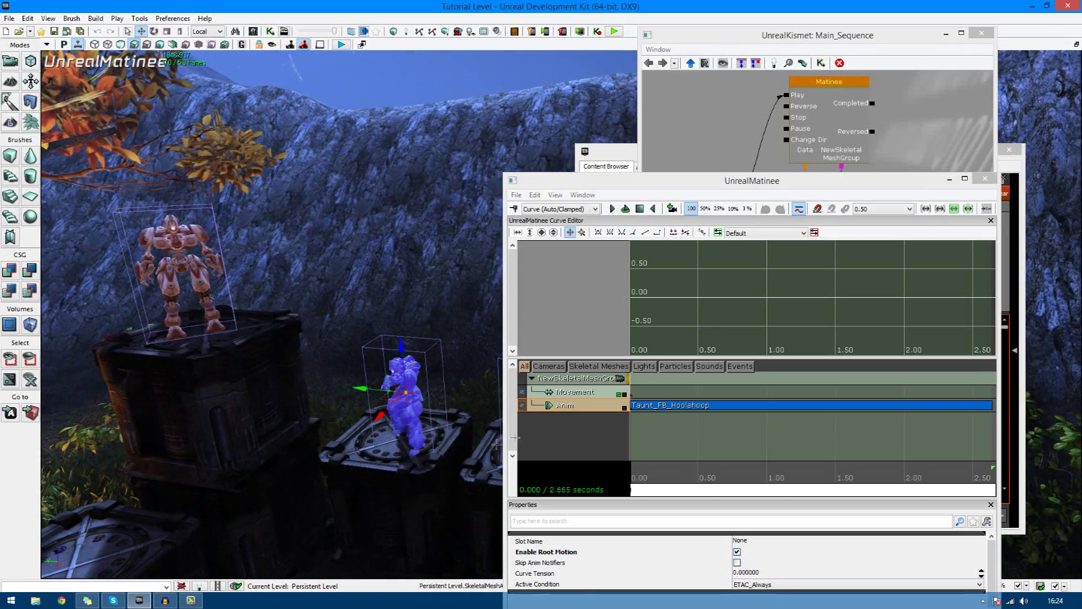
pyautogui.click(669, 404)
pyautogui.moveTo(813, 490); pyautogui.dragTo(760, 490)
pyautogui.click(680, 415)
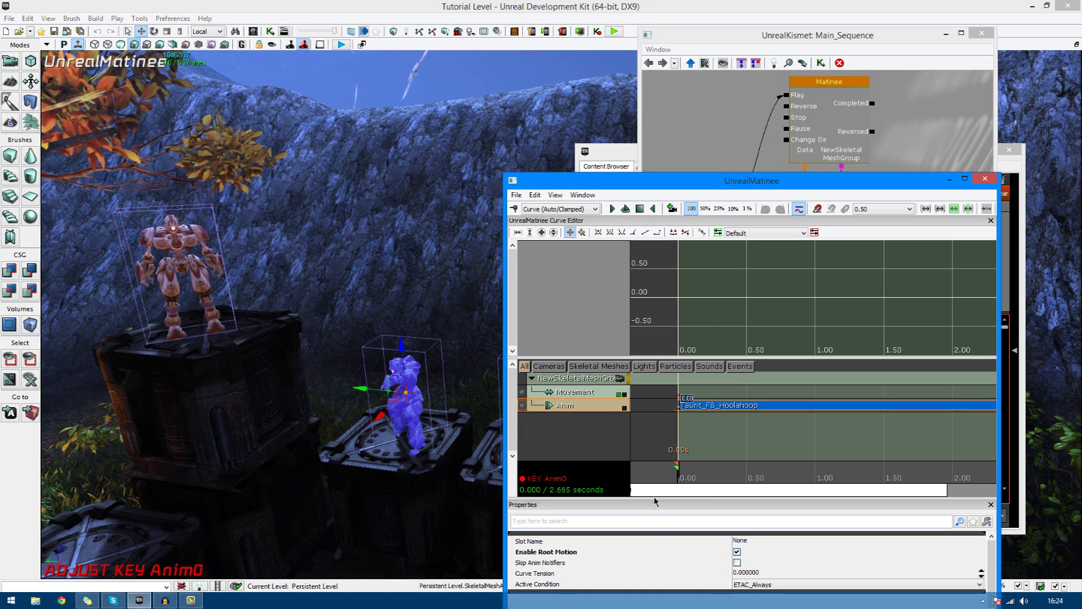
pyautogui.moveTo(691, 491); pyautogui.dragTo(657, 411)
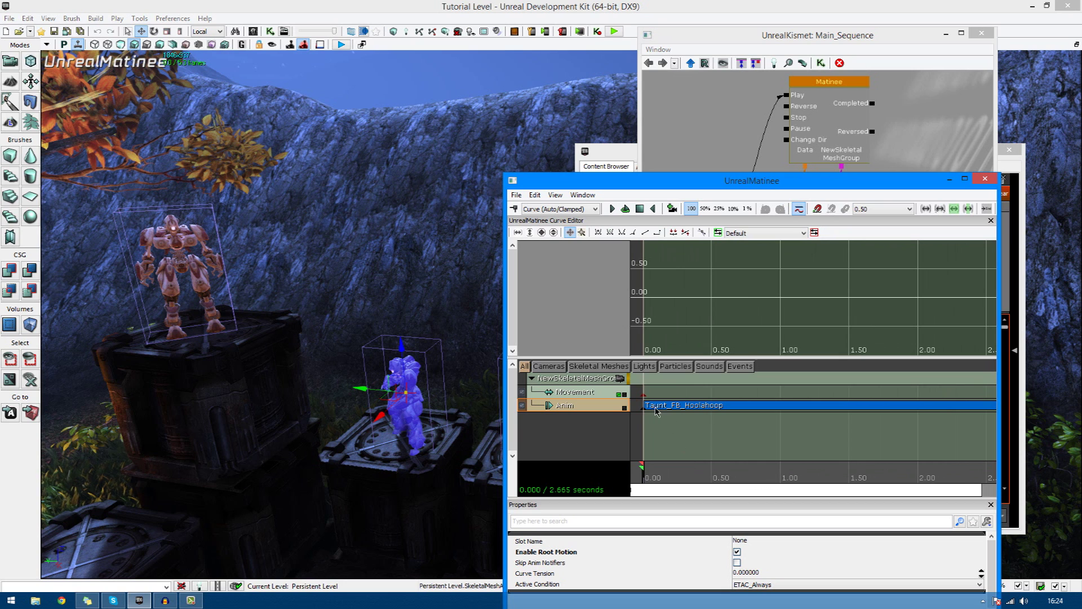
pyautogui.click(644, 406)
# Step: Preview the robot's hula-hoop animation, view it up close, and close Matinee and Kismet
pyautogui.click(612, 209)
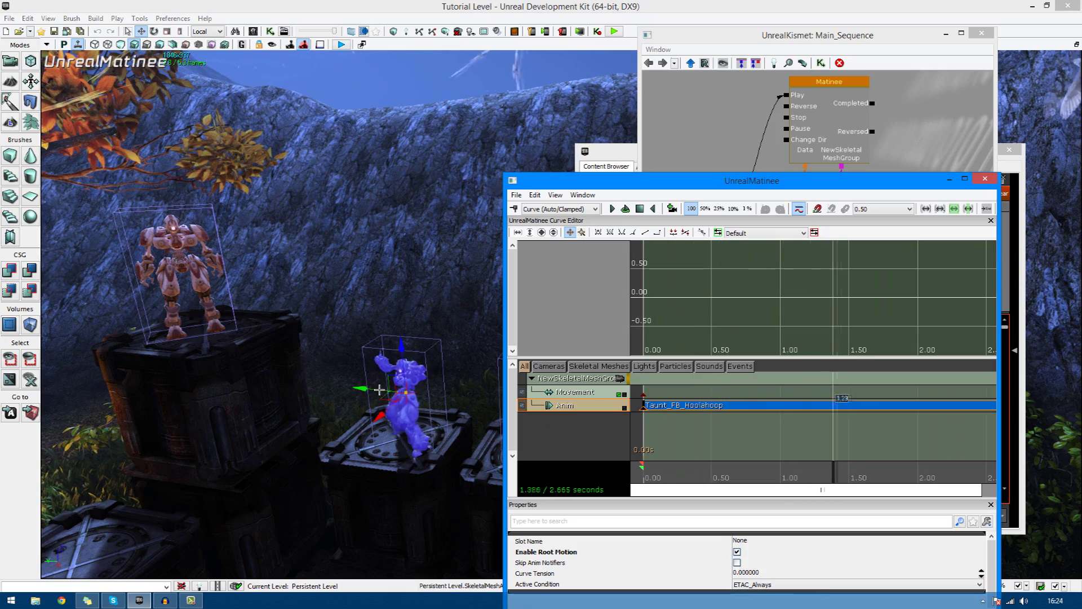
pyautogui.moveTo(448, 391); pyautogui.dragTo(487, 443, button='right')
pyautogui.scroll(-5, 487, 443)
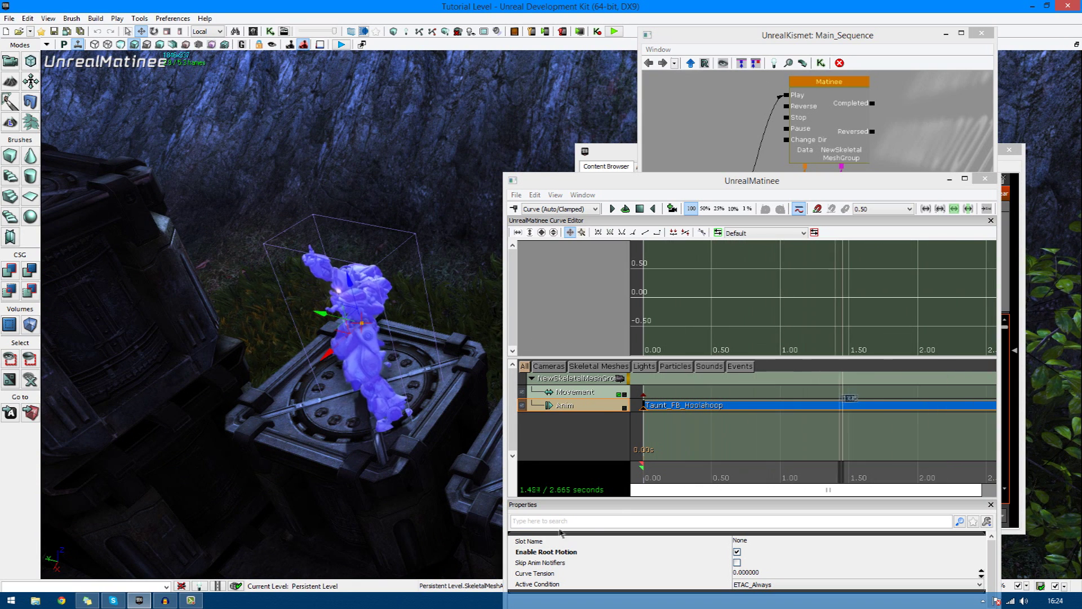
pyautogui.moveTo(642, 492); pyautogui.dragTo(652, 490)
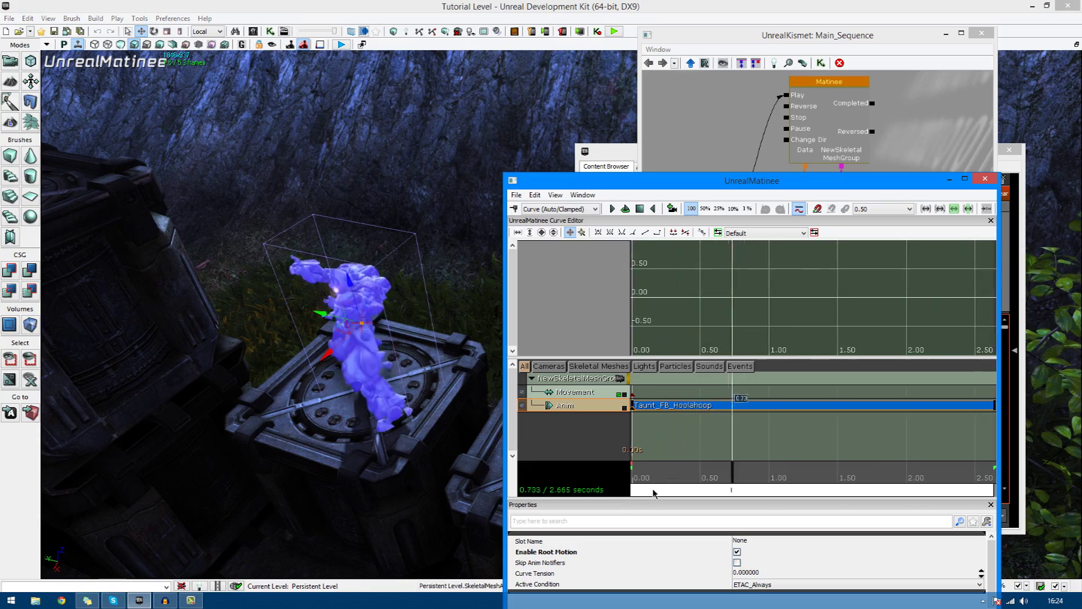
pyautogui.moveTo(227, 466); pyautogui.dragTo(186, 417, button='right')
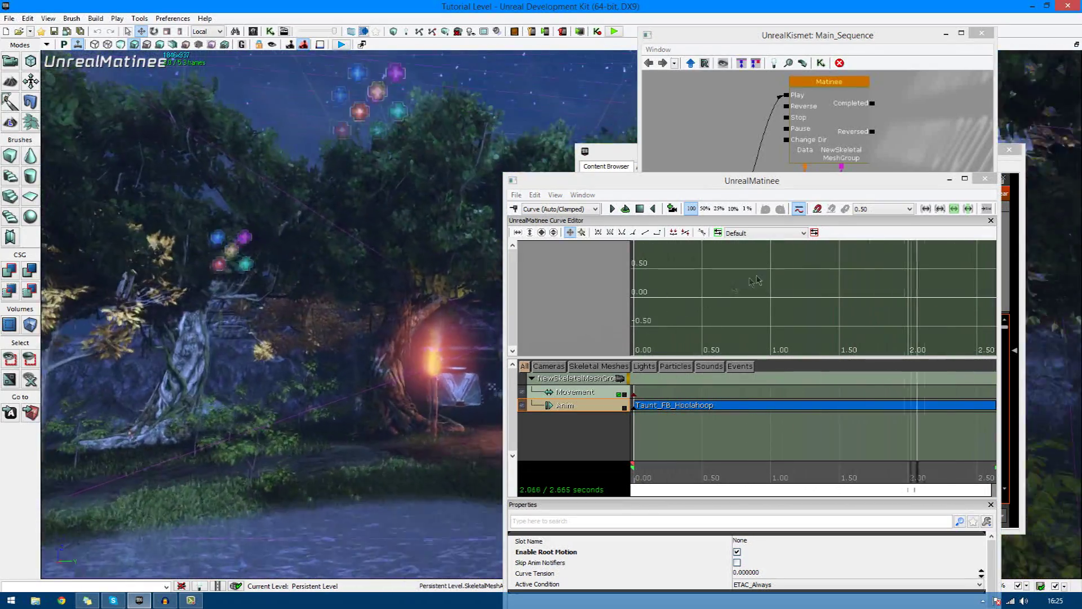
pyautogui.click(985, 179)
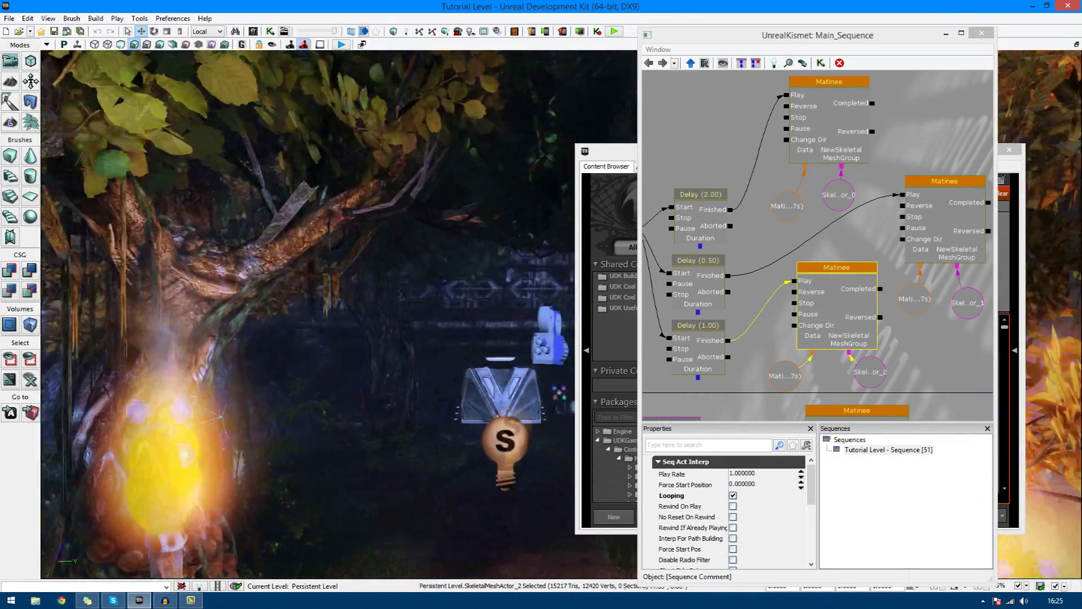
pyautogui.click(981, 35)
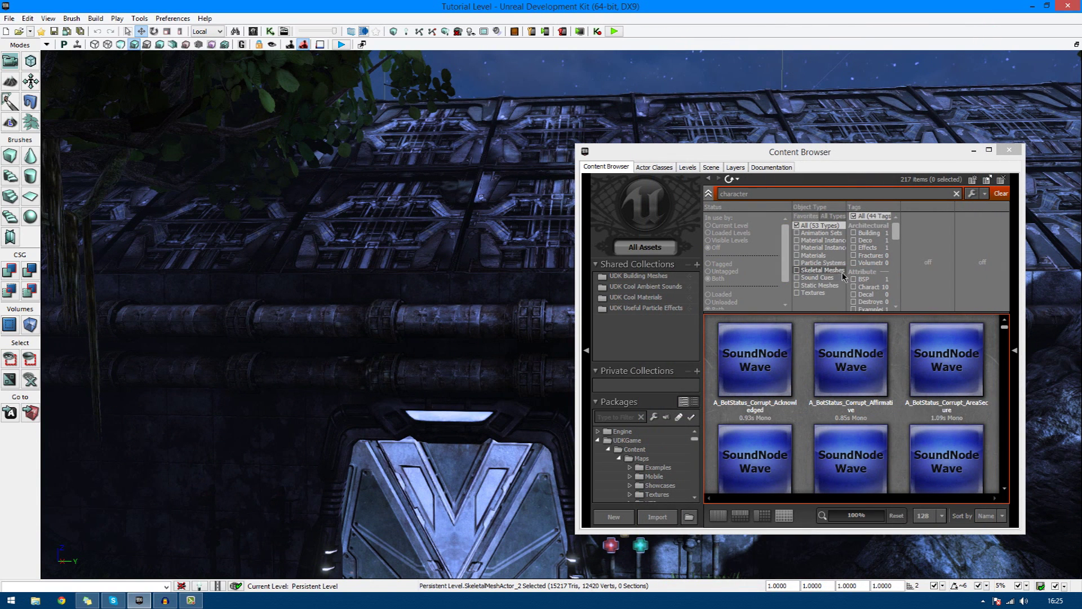
# Step: Filter the assets to static meshes, search for "door", and select the S_LT_Doors_SM_DoorWay04 mesh
pyautogui.click(826, 285)
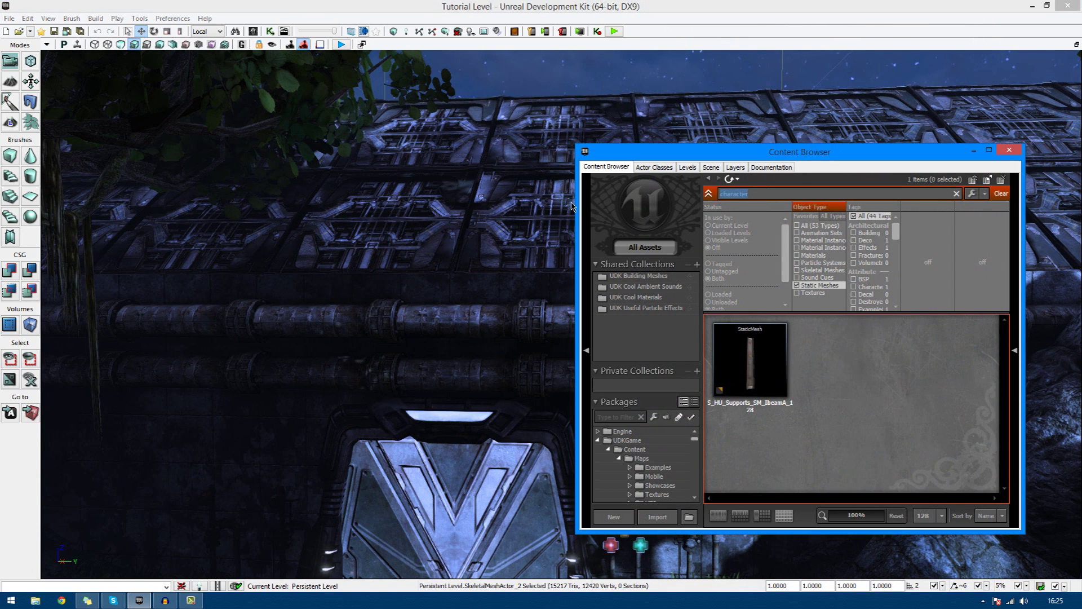
pyautogui.write('door')
pyautogui.scroll(-1, 925, 443)
pyautogui.click(930, 441)
pyautogui.moveTo(496, 366); pyautogui.dragTo(316, 383, button='right')
pyautogui.click(855, 430)
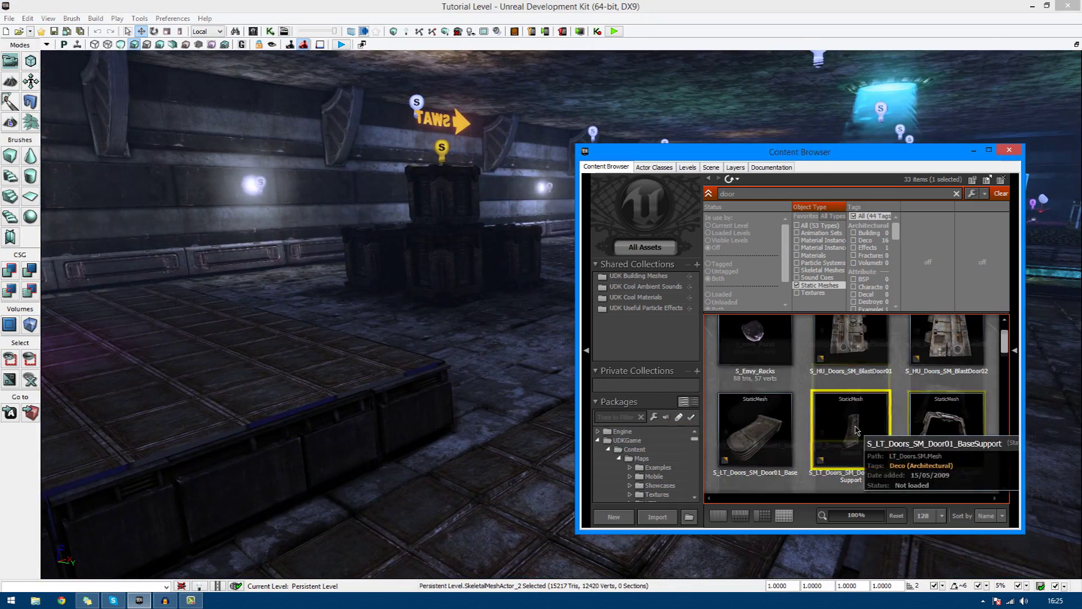
pyautogui.scroll(-3, 855, 430)
pyautogui.click(835, 421)
pyautogui.moveTo(483, 394); pyautogui.dragTo(215, 389, button='right')
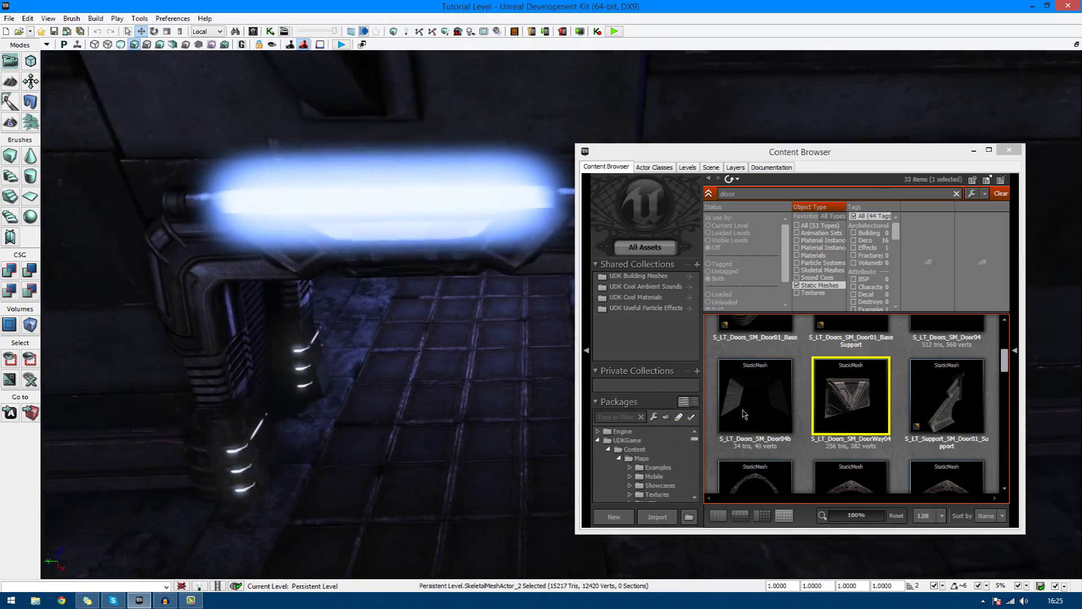
# Step: Place the S_LT_Doors_SM_DoorWay04 mesh inside the empty door frame and rotate it to face the opening
pyautogui.moveTo(851, 395); pyautogui.dragTo(481, 394)
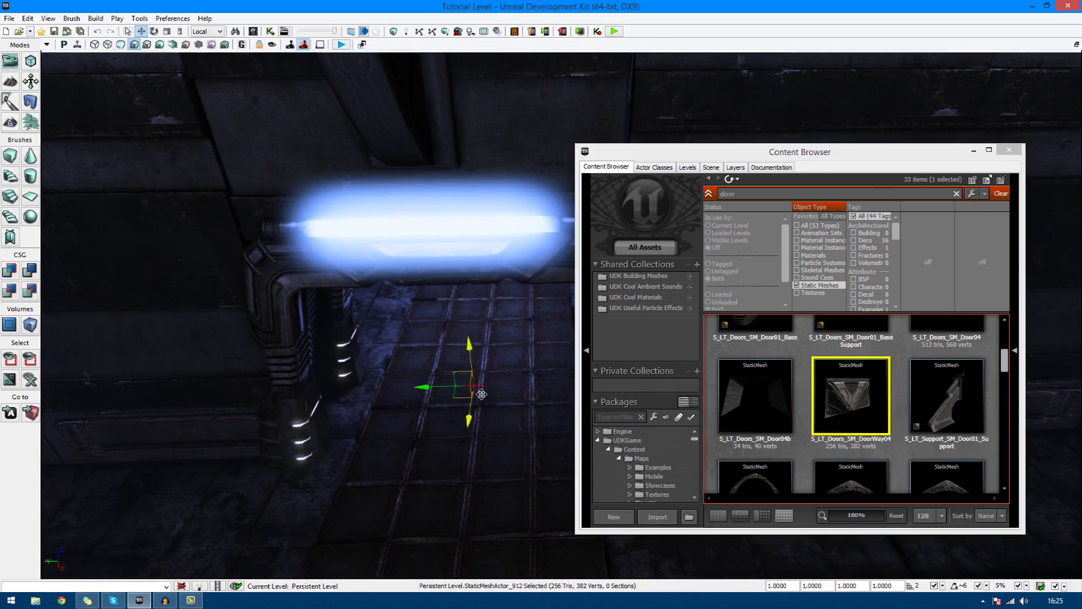
pyautogui.moveTo(505, 401); pyautogui.dragTo(191, 195, button='right')
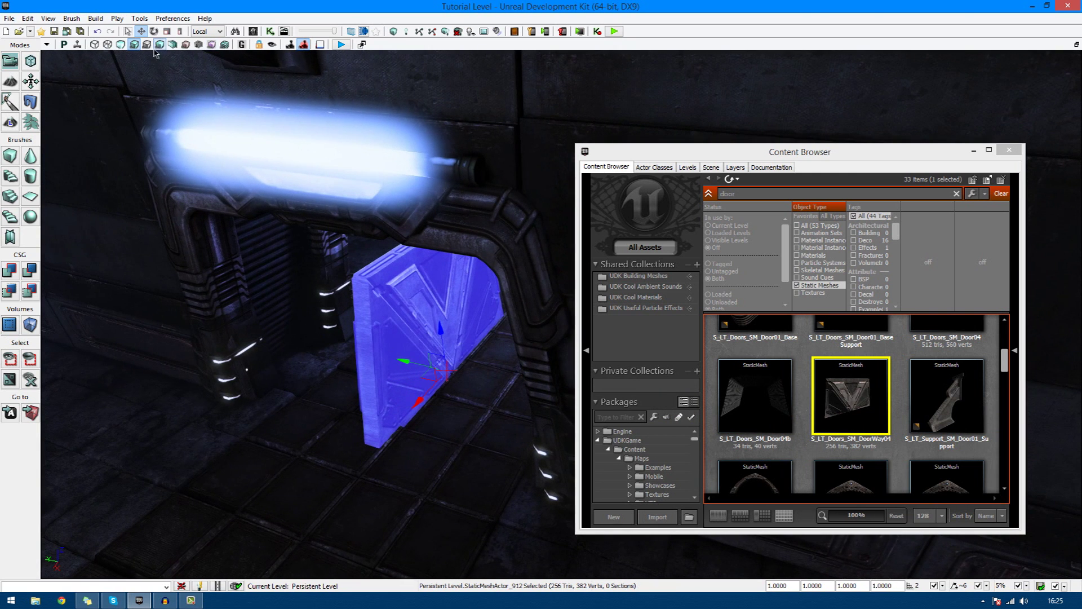
pyautogui.moveTo(502, 397); pyautogui.dragTo(502, 397)
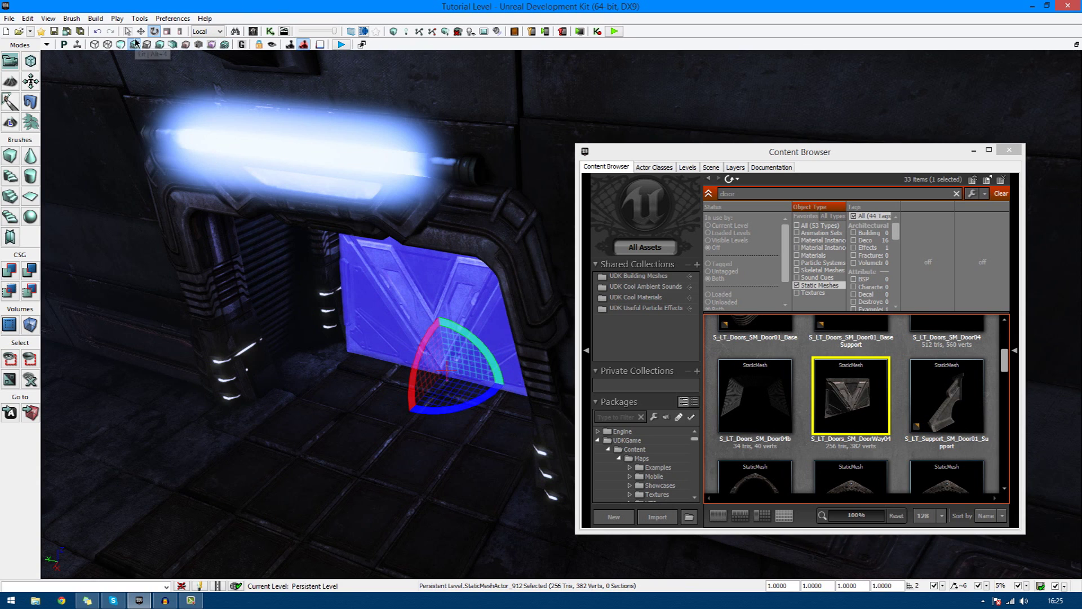
# Step: Move the door mesh into alignment with the door frame
pyautogui.click(141, 31)
pyautogui.moveTo(477, 356); pyautogui.dragTo(497, 341)
pyautogui.moveTo(491, 344)
pyautogui.mouseDown(button='right')
pyautogui.moveTo(236, 344)
pyautogui.moveTo(236, 422)
pyautogui.moveTo(208, 423)
pyautogui.moveTo(476, 356)
pyautogui.mouseUp(button='right')
# Step: Scale the door non-uniformly to fill the frame, to about 1.4991 in width and 1.3657 in height
pyautogui.click(180, 32)
pyautogui.moveTo(278, 158); pyautogui.dragTo(357, 521, button='right')
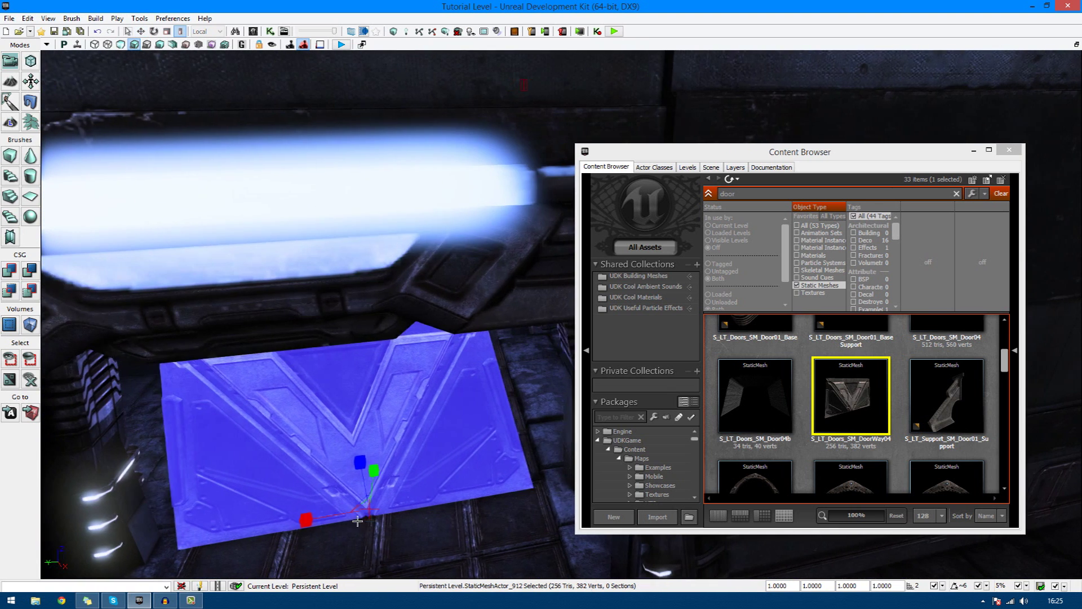
pyautogui.moveTo(358, 521); pyautogui.dragTo(343, 500)
pyautogui.moveTo(354, 462); pyautogui.dragTo(405, 455)
pyautogui.moveTo(404, 455); pyautogui.dragTo(501, 456, button='right')
pyautogui.moveTo(529, 378); pyautogui.dragTo(528, 343)
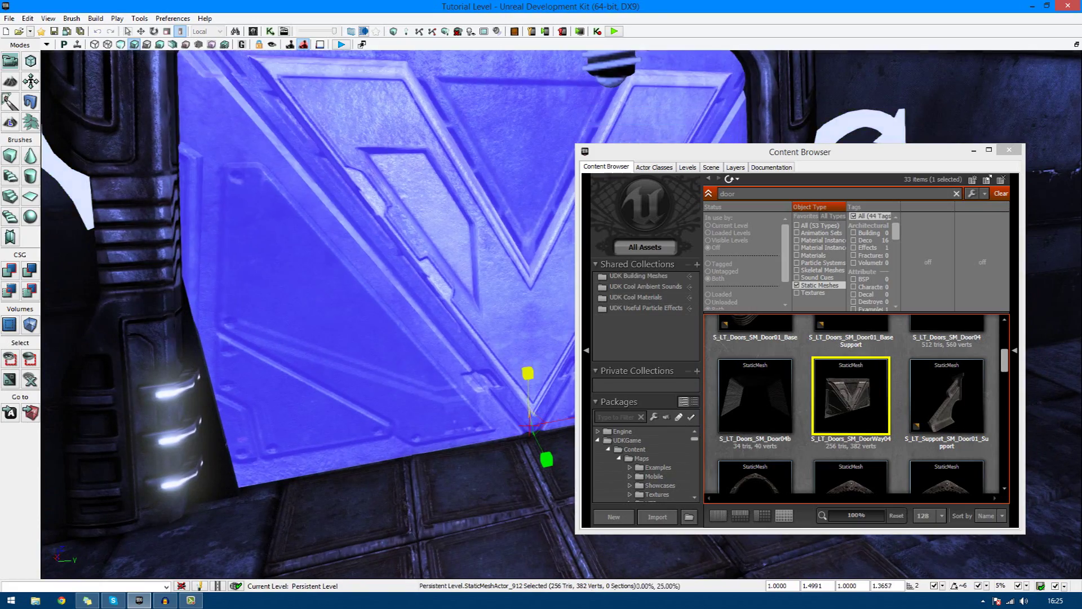
pyautogui.moveTo(467, 455)
pyautogui.mouseDown(button='right')
pyautogui.moveTo(490, 434)
pyautogui.moveTo(501, 446)
pyautogui.moveTo(467, 455)
pyautogui.mouseUp(button='right')
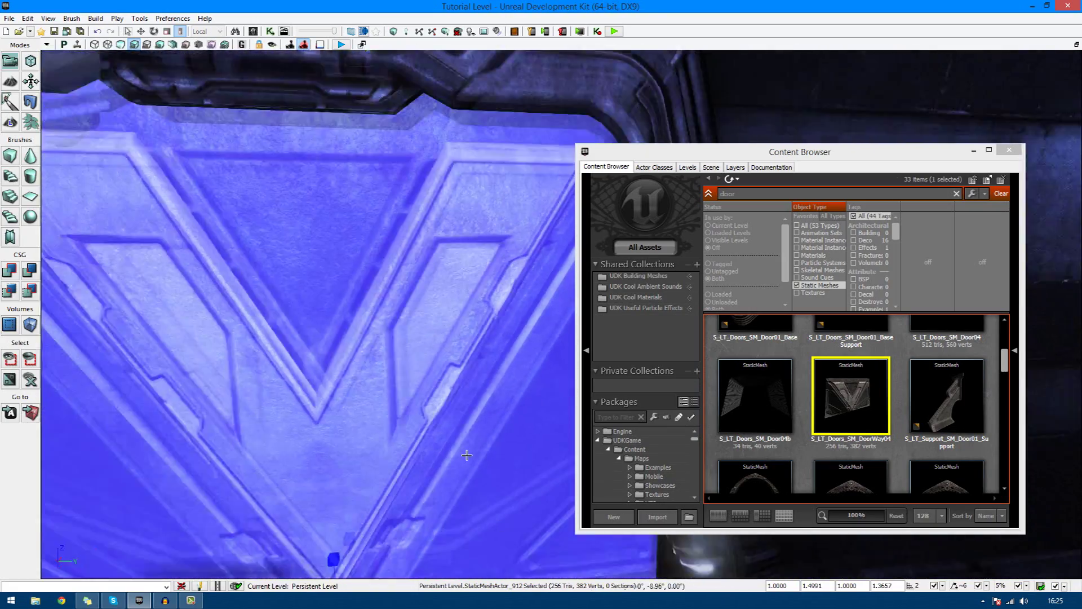
pyautogui.moveTo(467, 455); pyautogui.dragTo(464, 457)
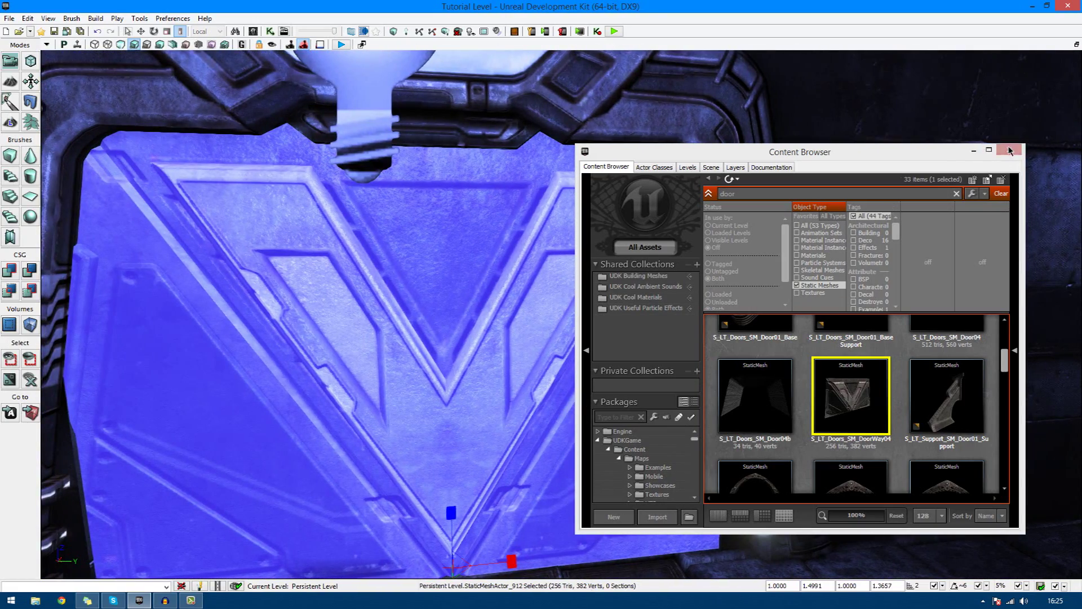
pyautogui.rightClick(414, 396)
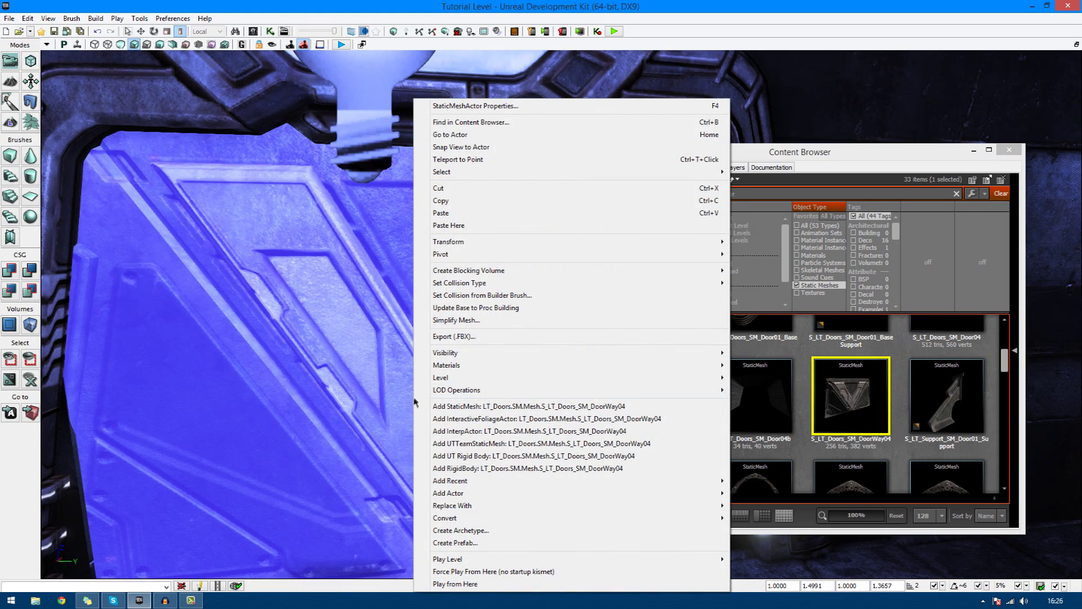
pyautogui.click(345, 444)
pyautogui.moveTo(346, 445); pyautogui.dragTo(329, 459)
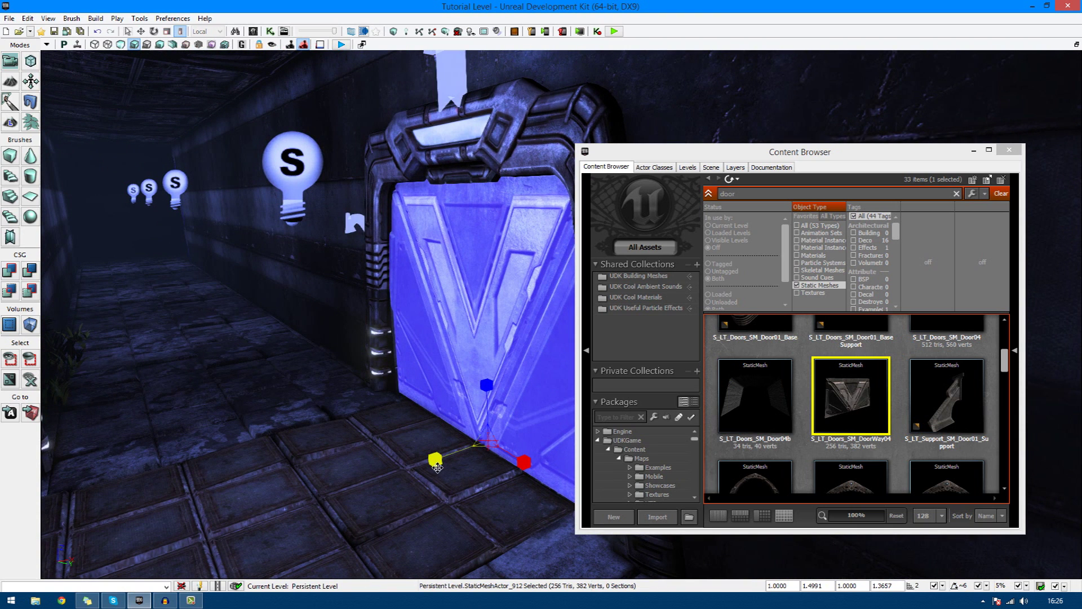
# Step: Examine the actor types available for adding the S_LT_Doors_SM_DoorWay04 mesh on the floor, including InterpActor
pyautogui.rightClick(431, 503)
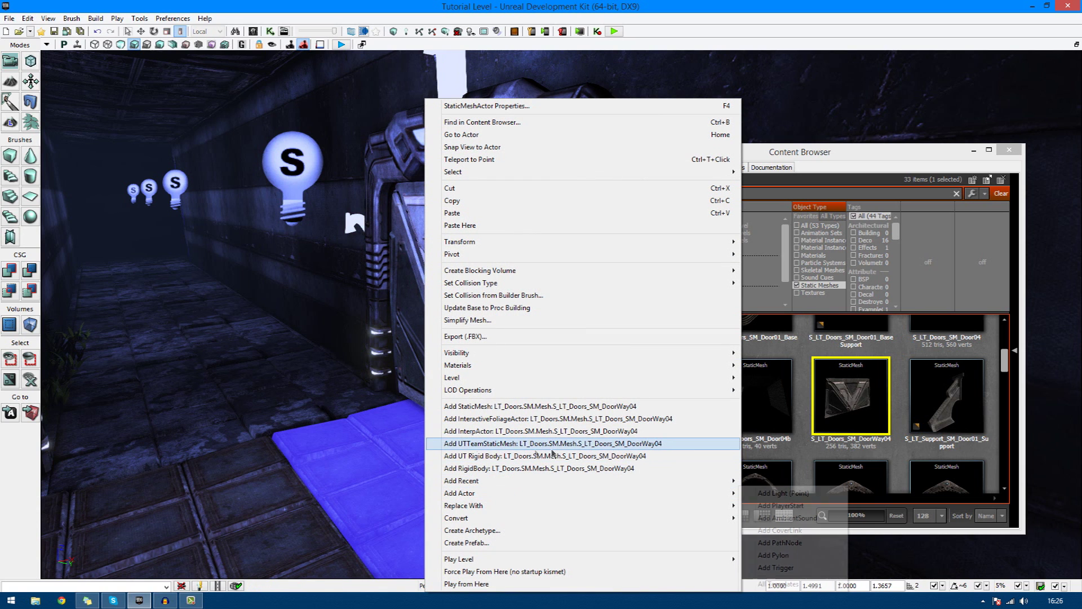
pyautogui.click(845, 386)
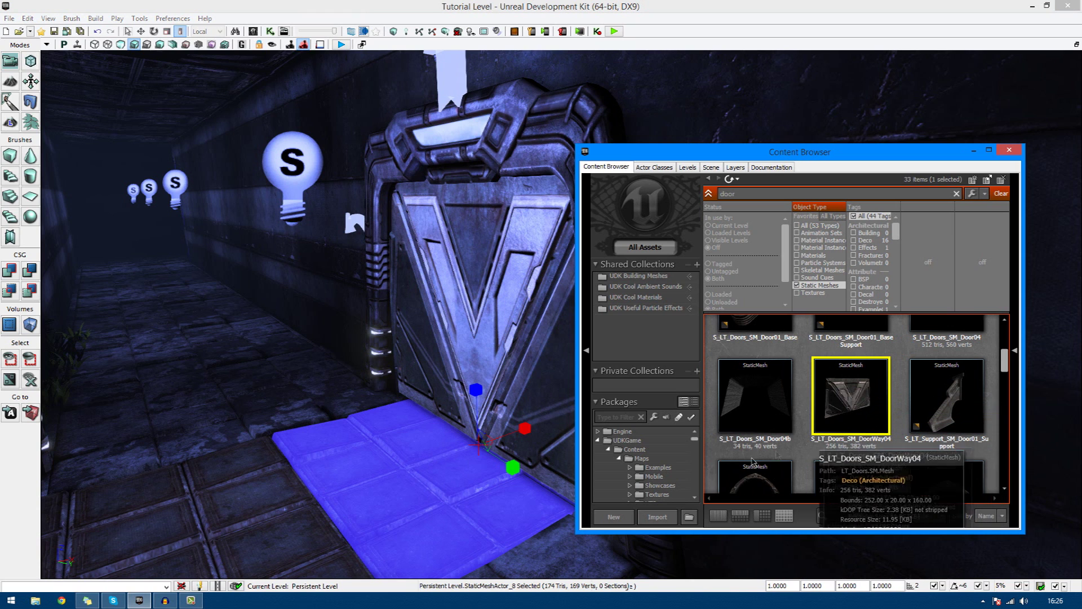
pyautogui.rightClick(424, 492)
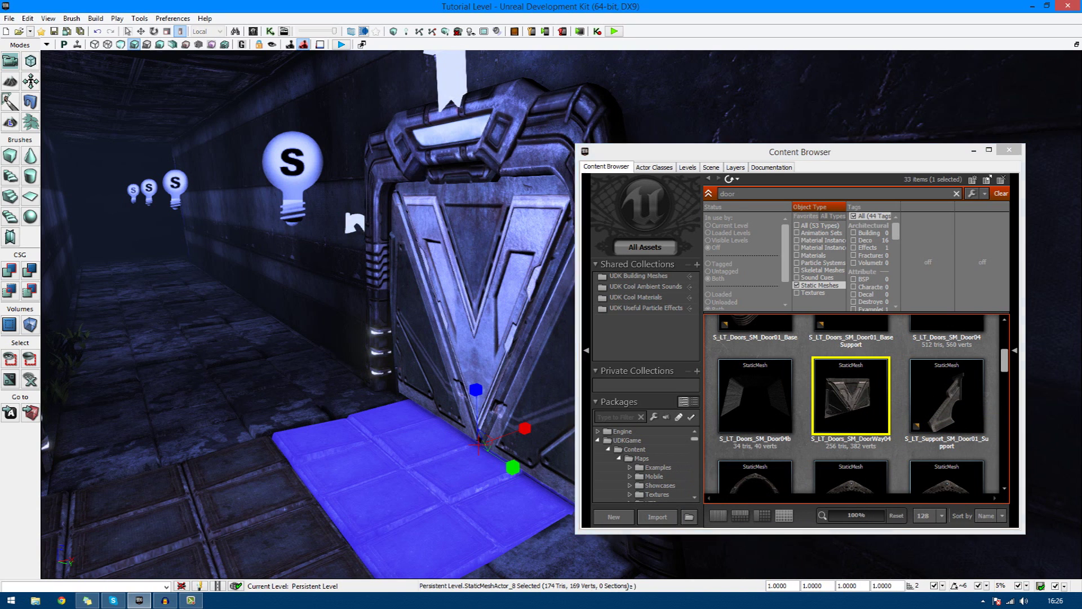
pyautogui.moveTo(428, 493)
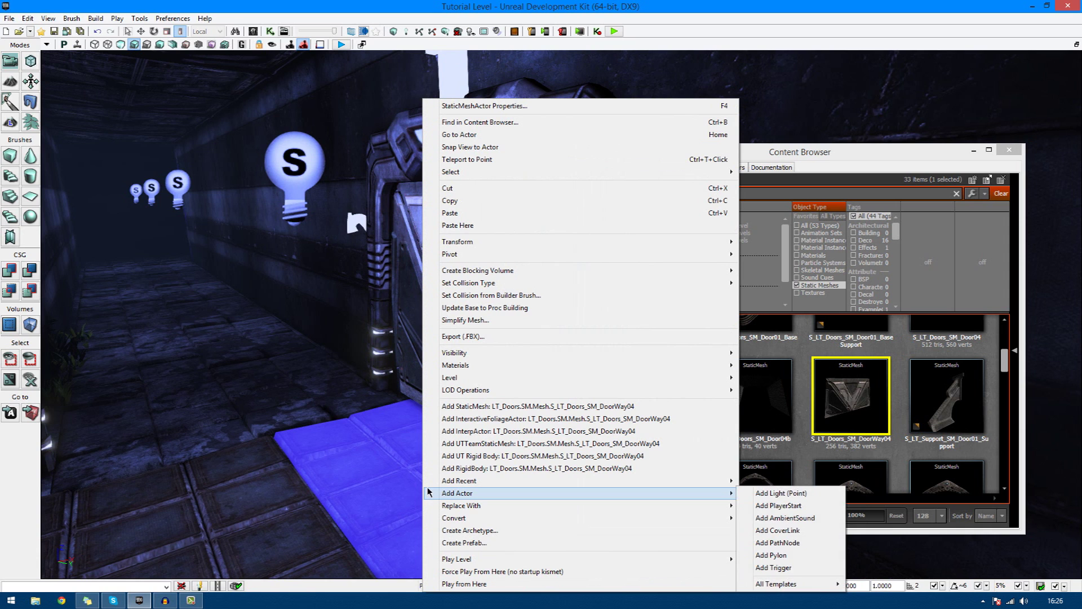
pyautogui.click(840, 398)
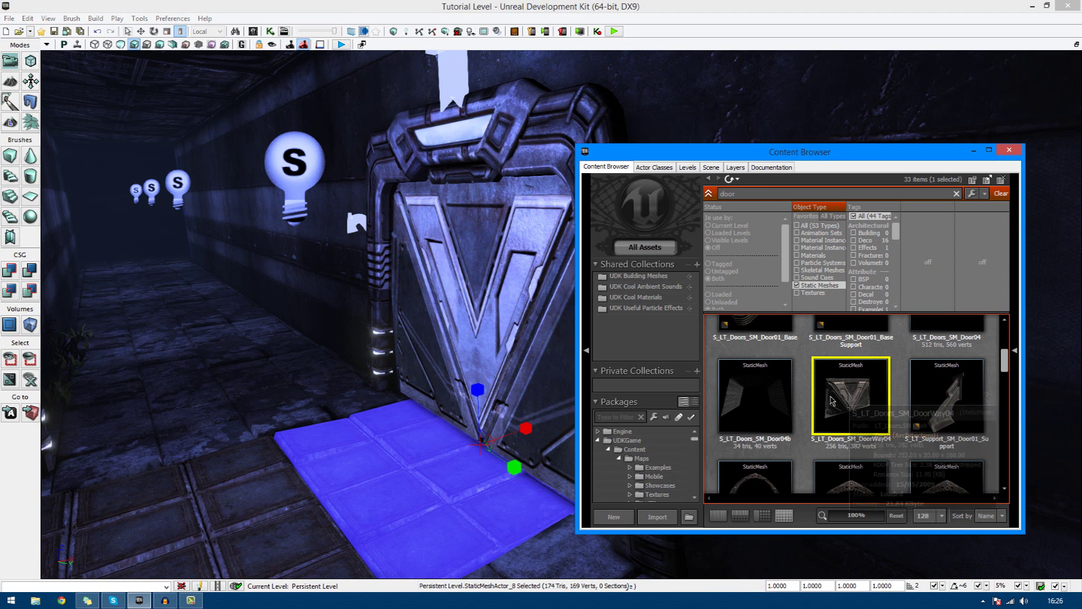
pyautogui.rightClick(258, 498)
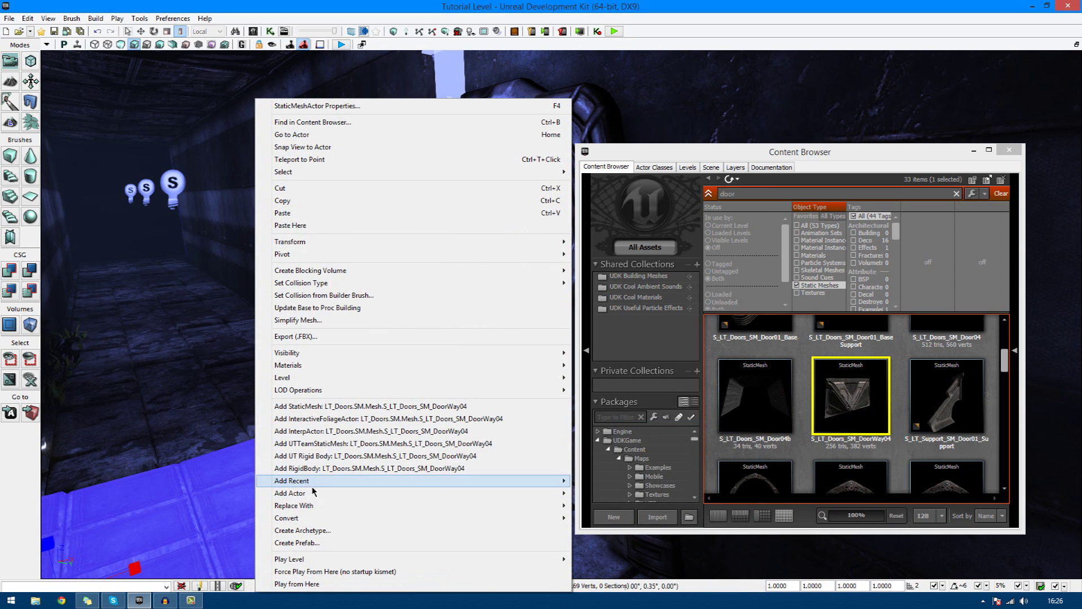
pyautogui.moveTo(319, 483)
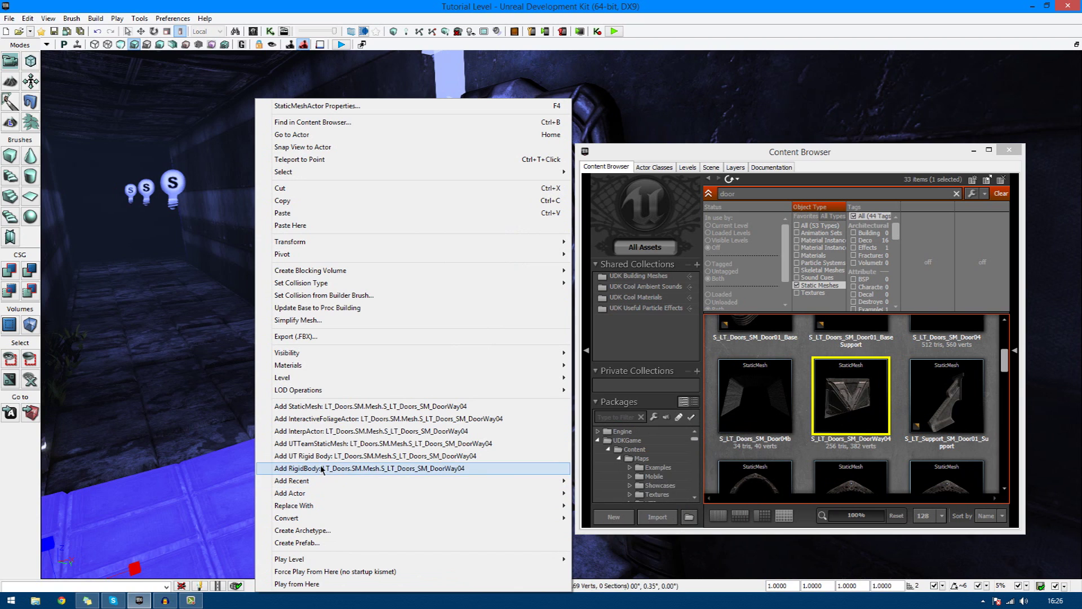
pyautogui.click(402, 432)
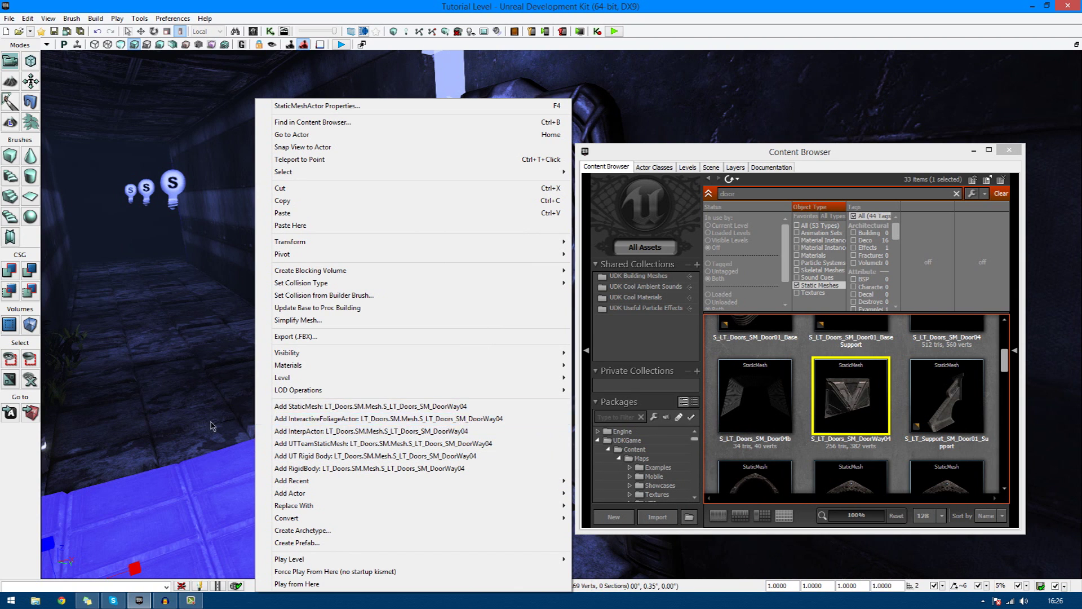
# Step: Convert the placed door from a StaticMeshActor to a Mover
pyautogui.rightClick(238, 432)
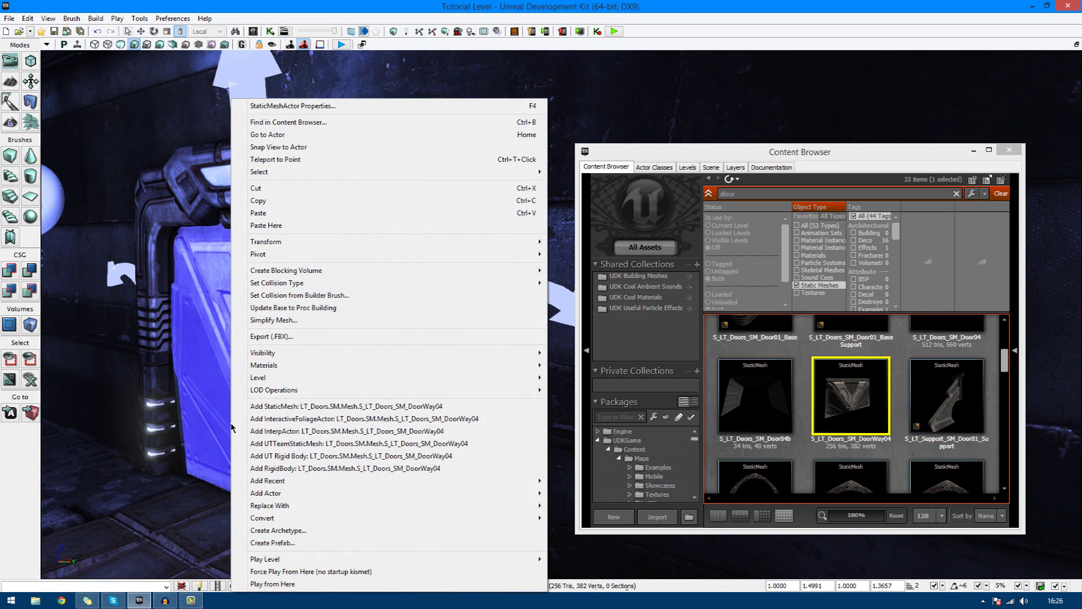
pyautogui.moveTo(278, 522)
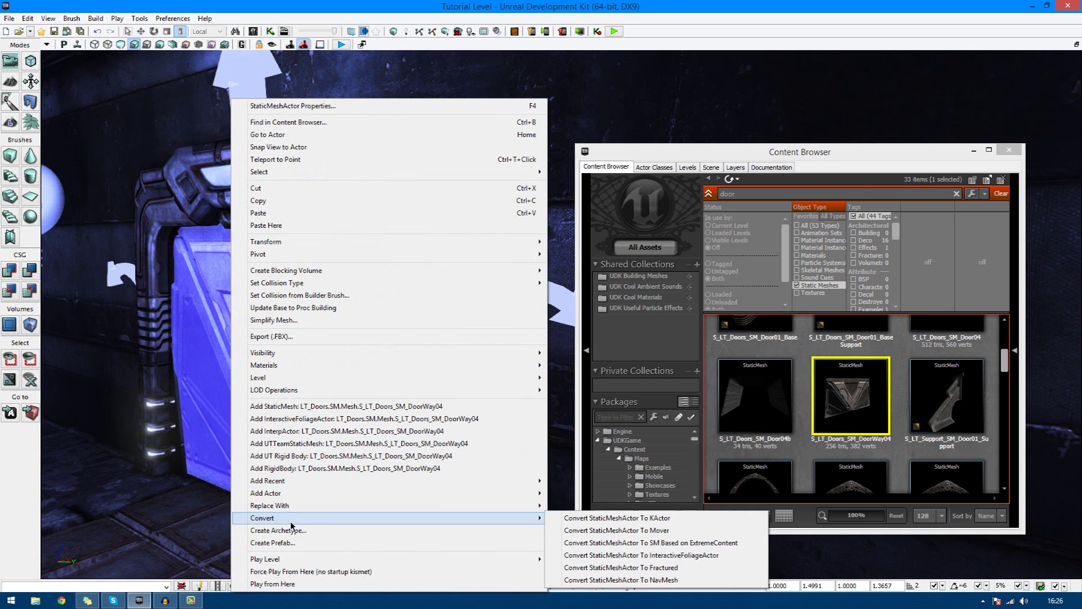
pyautogui.click(635, 530)
pyautogui.moveTo(419, 514); pyautogui.dragTo(459, 539, button='right')
pyautogui.click(361, 533)
pyautogui.click(458, 539)
pyautogui.moveTo(459, 539); pyautogui.dragTo(449, 466)
pyautogui.click(442, 458)
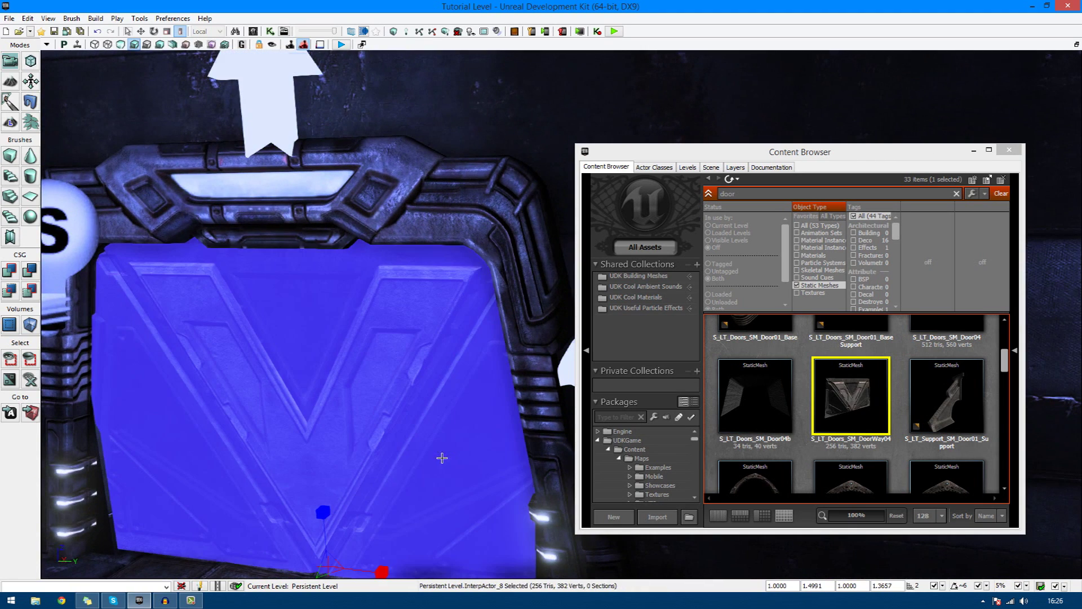
# Step: Open Kismet and create a new Matinee node in empty space beside the existing sequences
pyautogui.click(274, 31)
pyautogui.moveTo(929, 228); pyautogui.dragTo(770, 354)
pyautogui.moveTo(859, 140); pyautogui.dragTo(738, 228)
pyautogui.rightClick(758, 168)
pyautogui.click(739, 286)
pyautogui.scroll(-8, 754, 282)
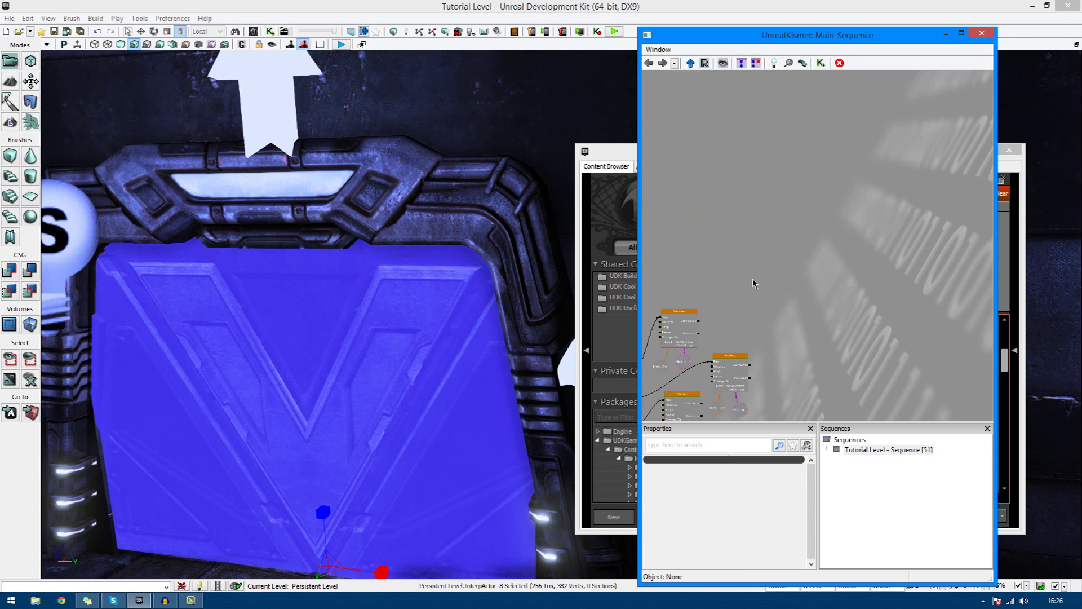
pyautogui.click(738, 341)
pyautogui.scroll(6, 738, 341)
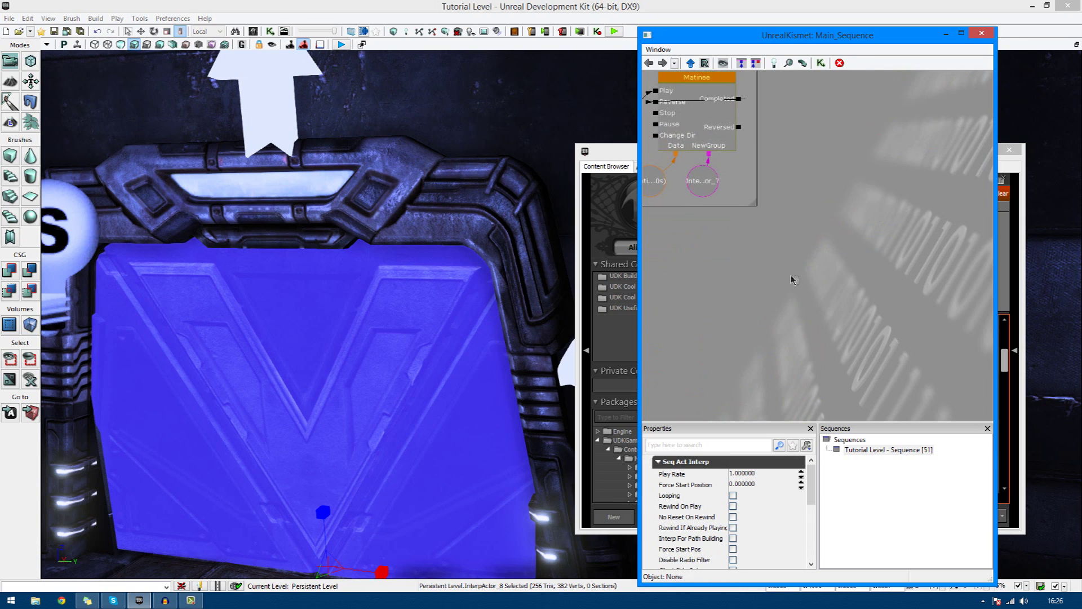
pyautogui.scroll(1, 766, 214)
pyautogui.rightClick(790, 208)
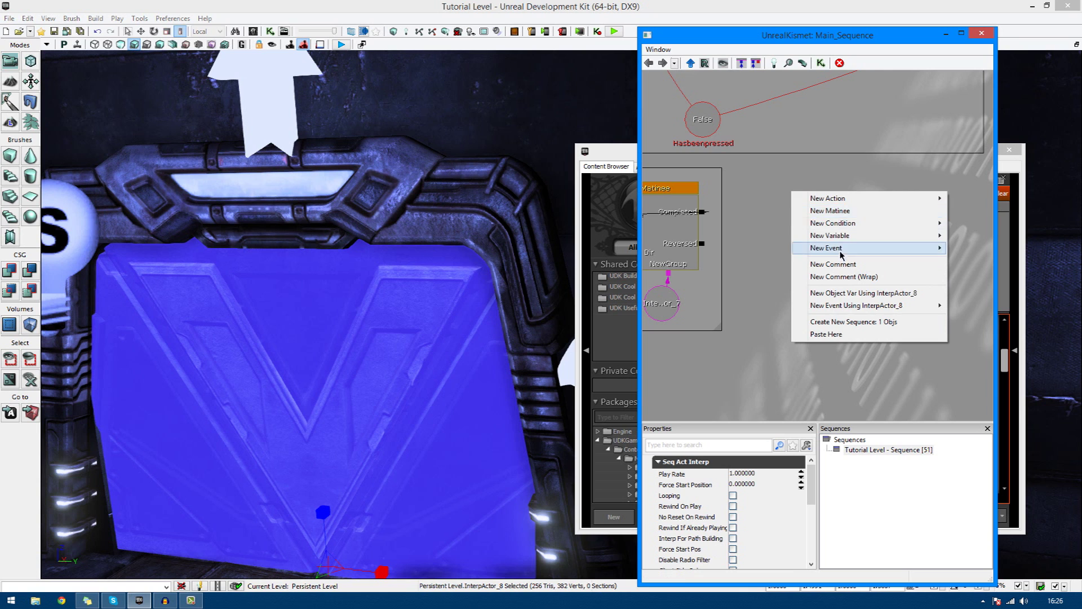
pyautogui.click(840, 212)
# Step: Open the new Matinee and add an empty group named NewGroup containing a movement track for the door
pyautogui.doubleClick(829, 226)
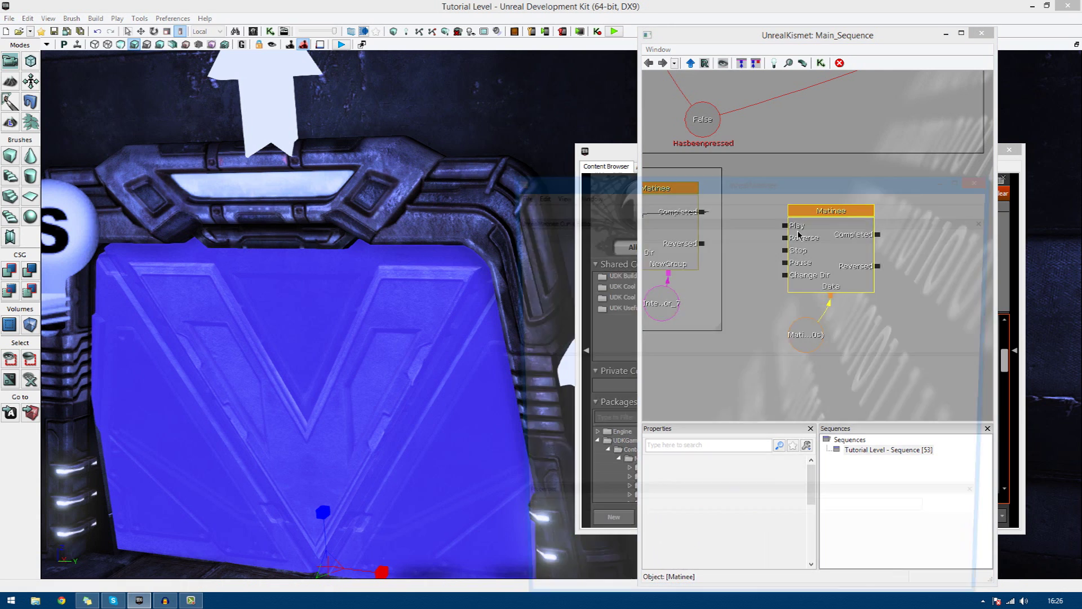
pyautogui.moveTo(626, 182); pyautogui.dragTo(730, 117)
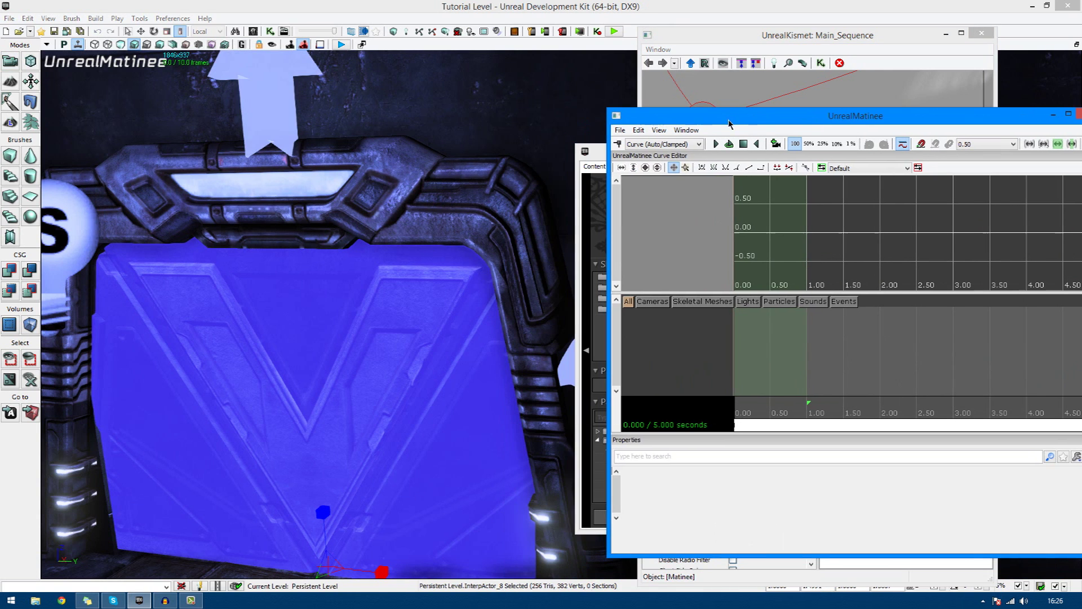
pyautogui.rightClick(633, 342)
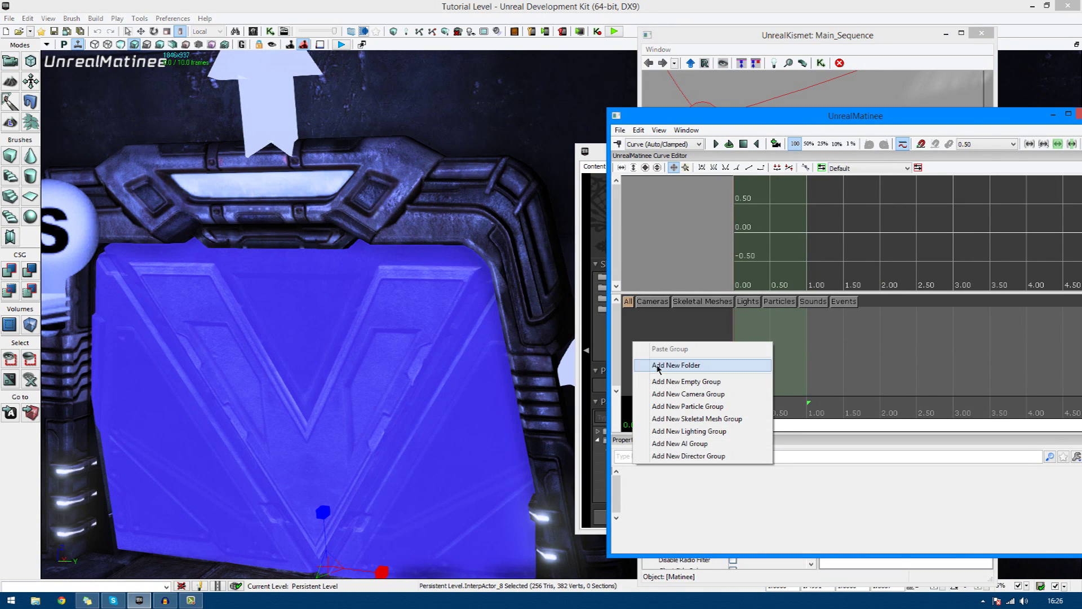
pyautogui.click(697, 382)
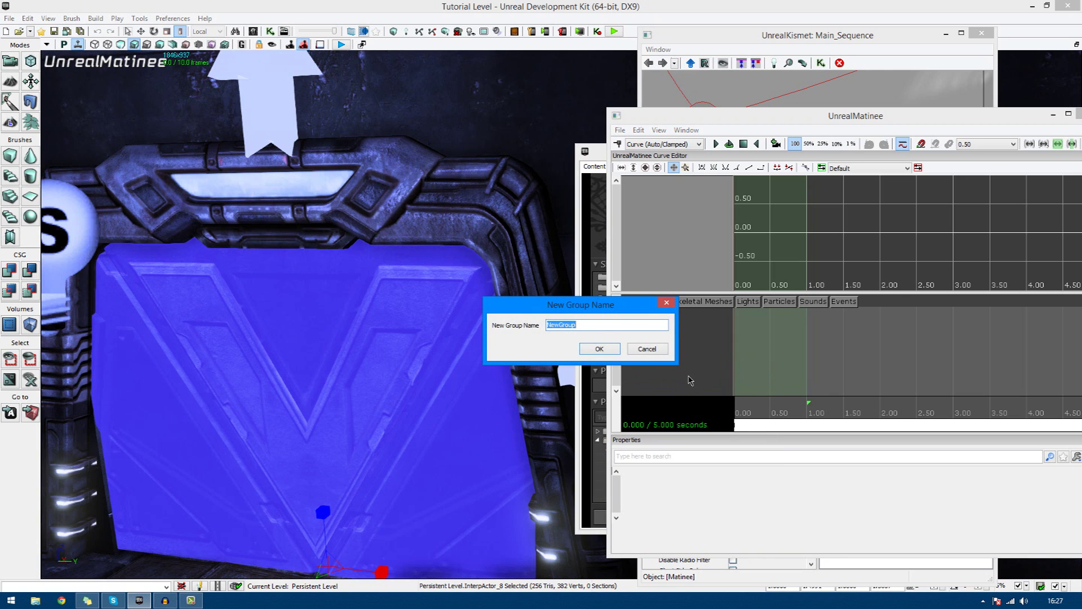
pyautogui.press('Return')
pyautogui.rightClick(674, 315)
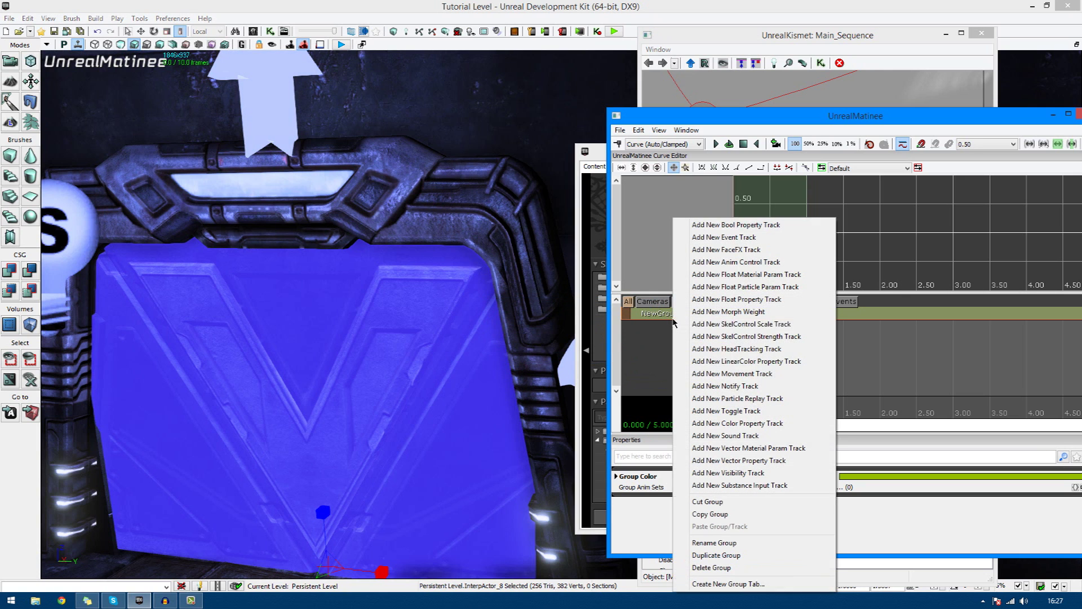
pyautogui.click(741, 374)
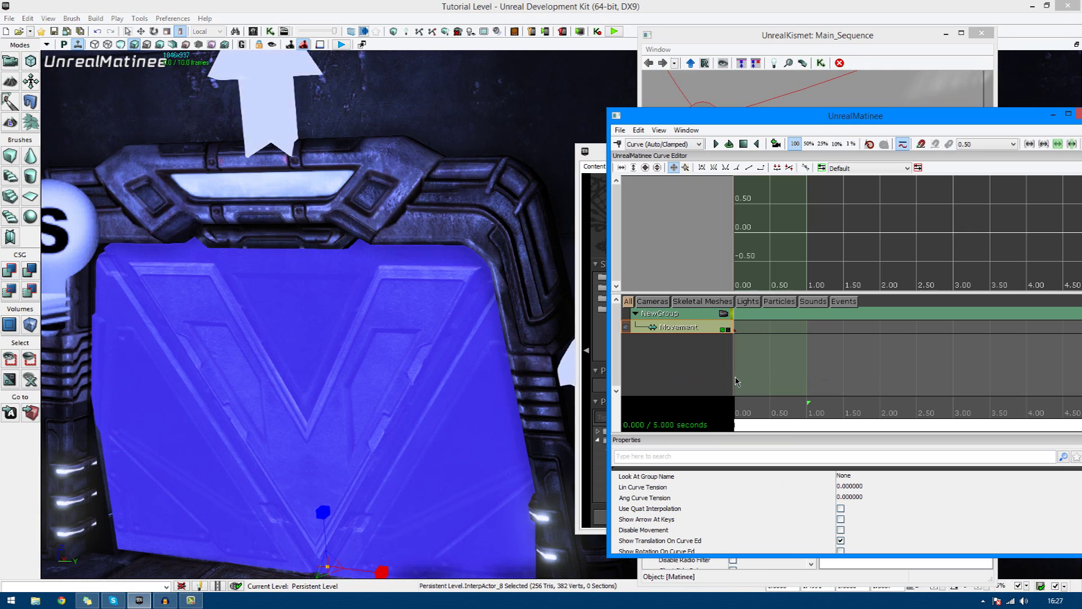
# Step: Add a second key to the movement track and position it at 2.00 s
pyautogui.click(735, 331)
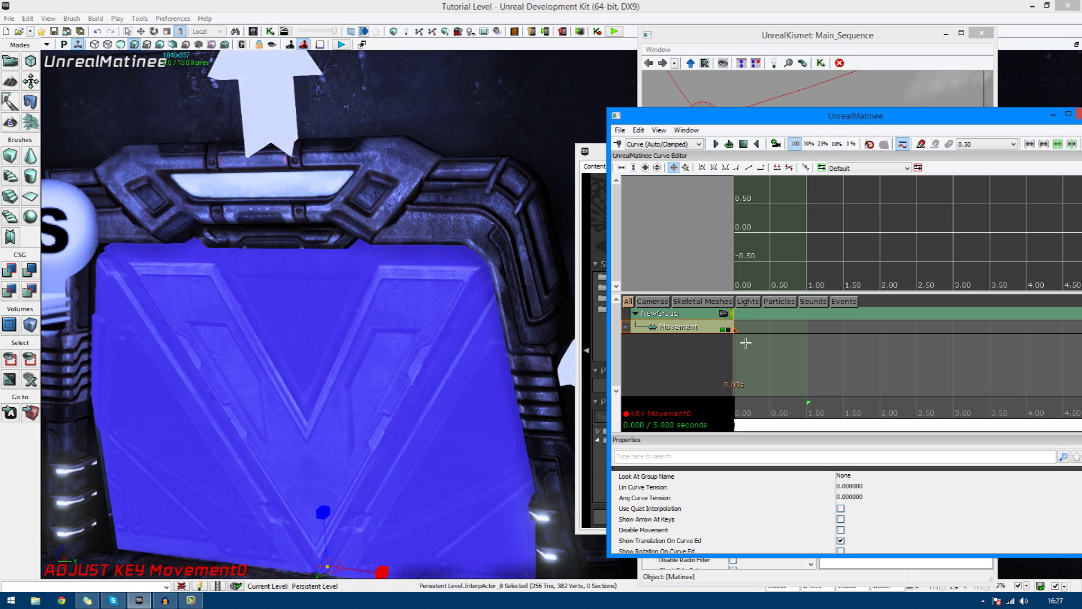
pyautogui.keyDown('ctrl'); pyautogui.moveTo(746, 343); pyautogui.dragTo(814, 344); pyautogui.keyUp('ctrl')
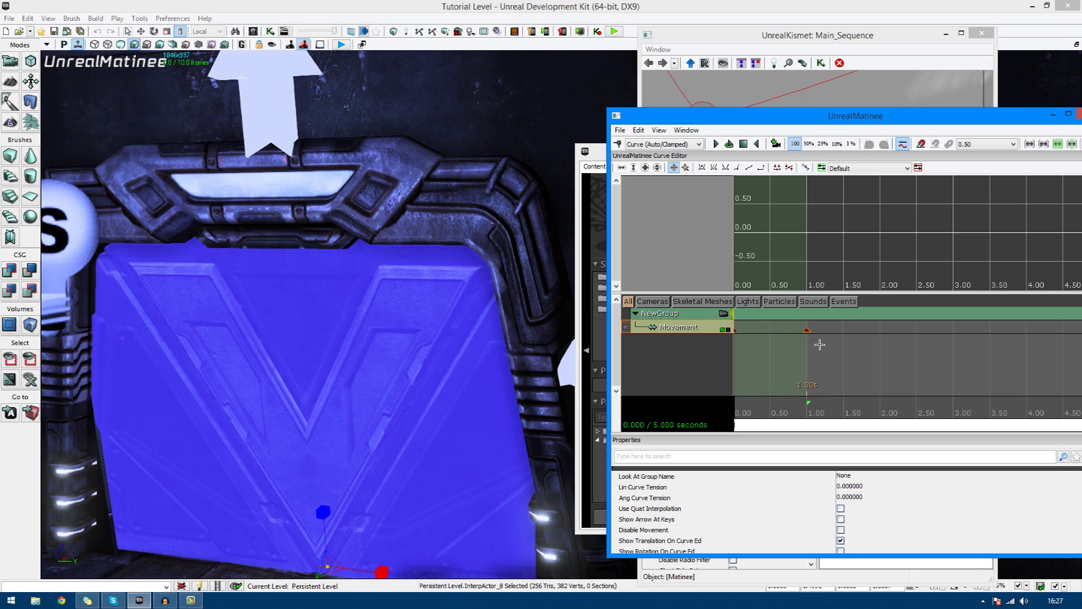
pyautogui.click(816, 337)
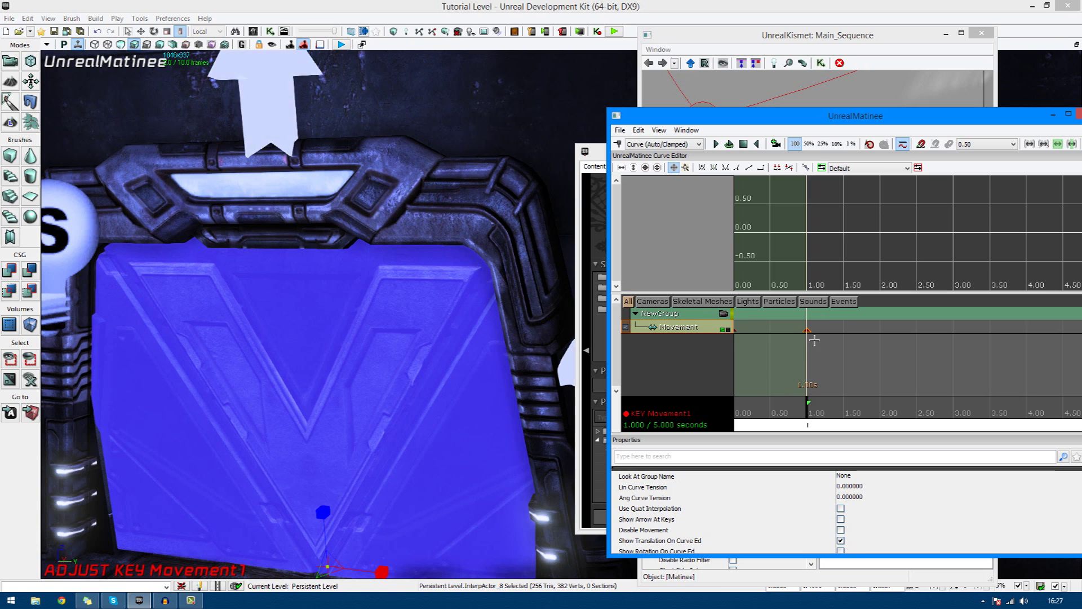
pyautogui.keyDown('ctrl'); pyautogui.moveTo(814, 339); pyautogui.dragTo(890, 340); pyautogui.keyUp('ctrl')
pyautogui.click(880, 330)
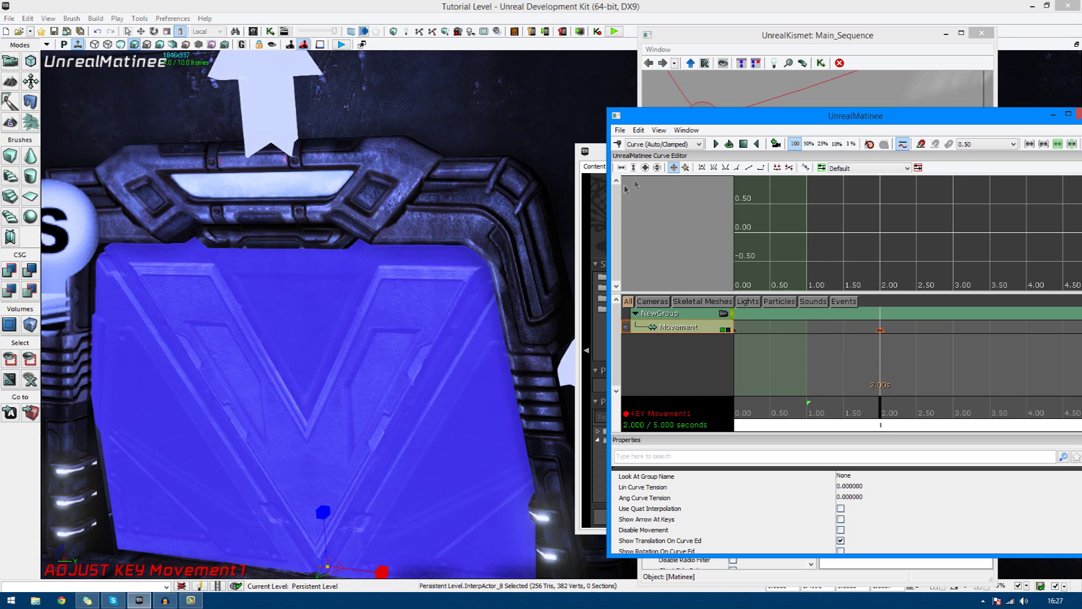
# Step: Raise the door vertically into the top of its frame at the 2.00 s key and preview the animation
pyautogui.moveTo(439, 383); pyautogui.dragTo(440, 381, button='right')
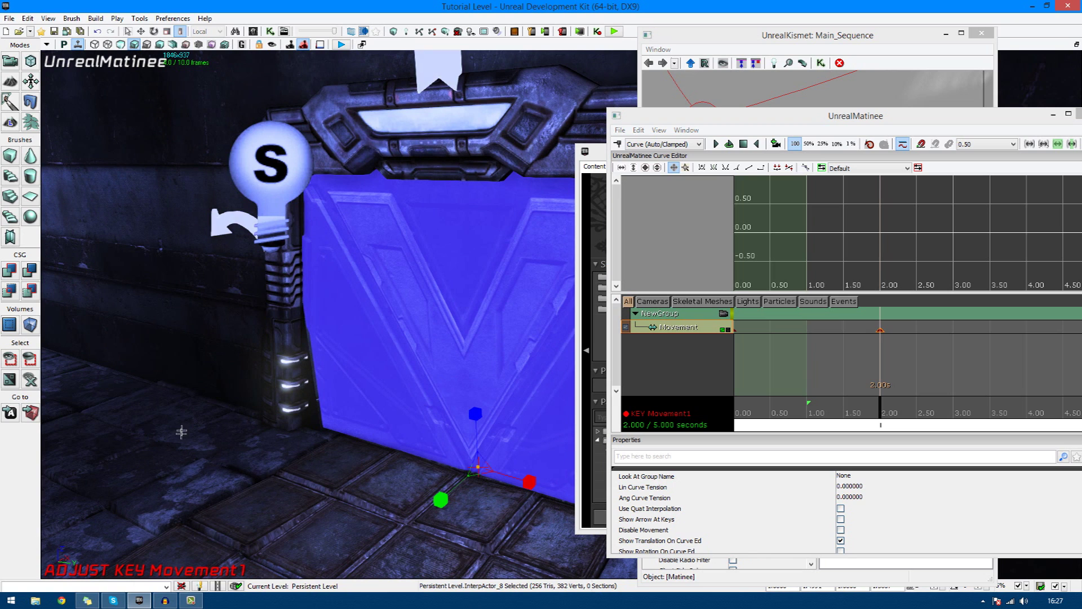
pyautogui.click(141, 31)
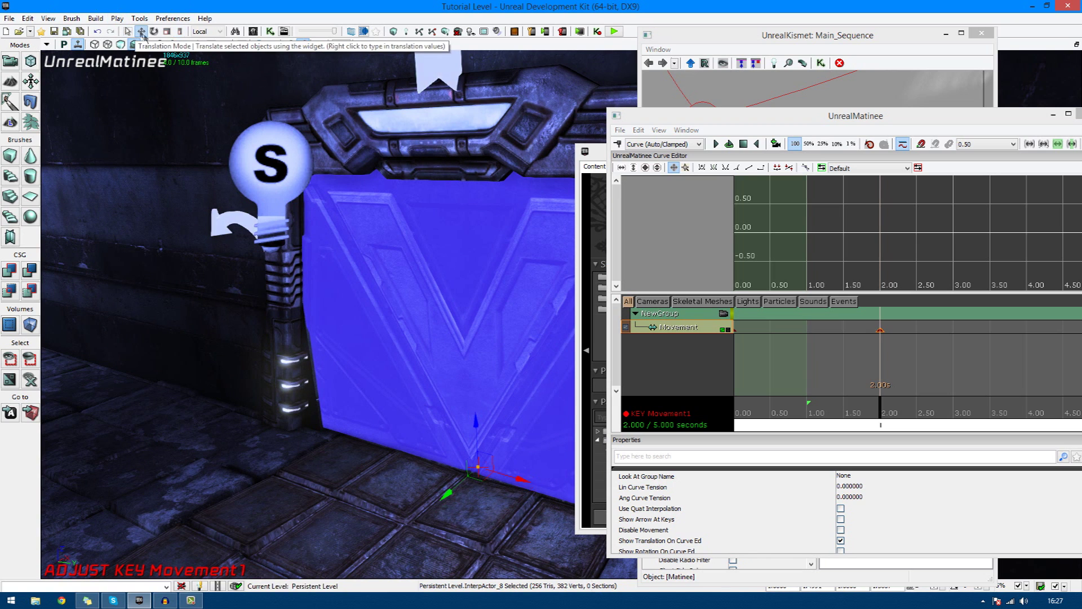
pyautogui.moveTo(475, 442); pyautogui.dragTo(484, 161)
pyautogui.click(728, 144)
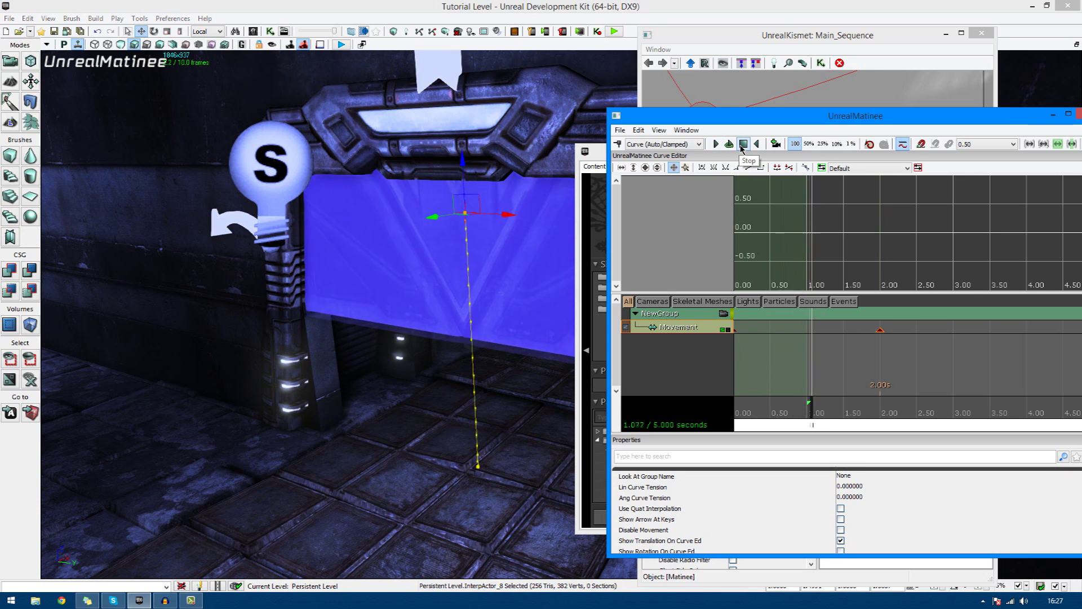
pyautogui.click(742, 145)
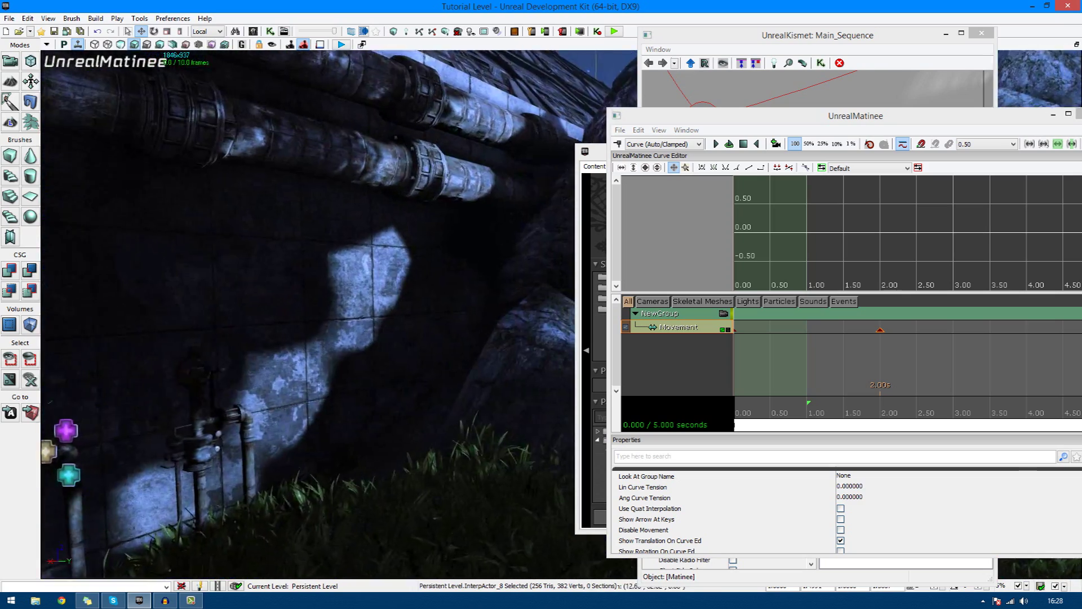
# Step: Shift the door's raised-position movement key to about 1.02 s on the track
pyautogui.moveTo(566, 403); pyautogui.dragTo(522, 461, button='right')
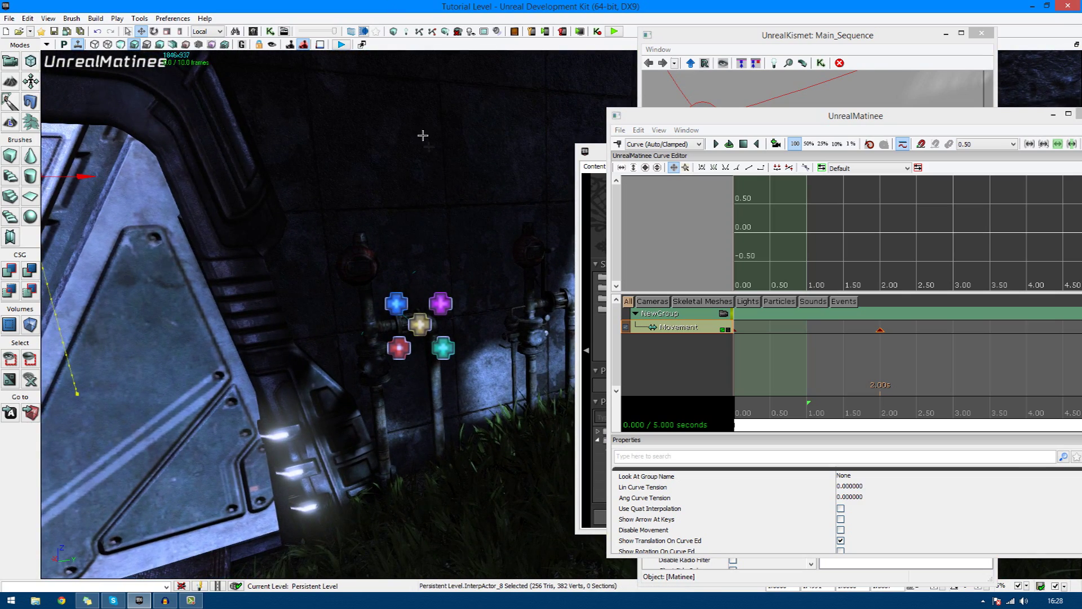
pyautogui.moveTo(428, 279); pyautogui.dragTo(434, 331, button='right')
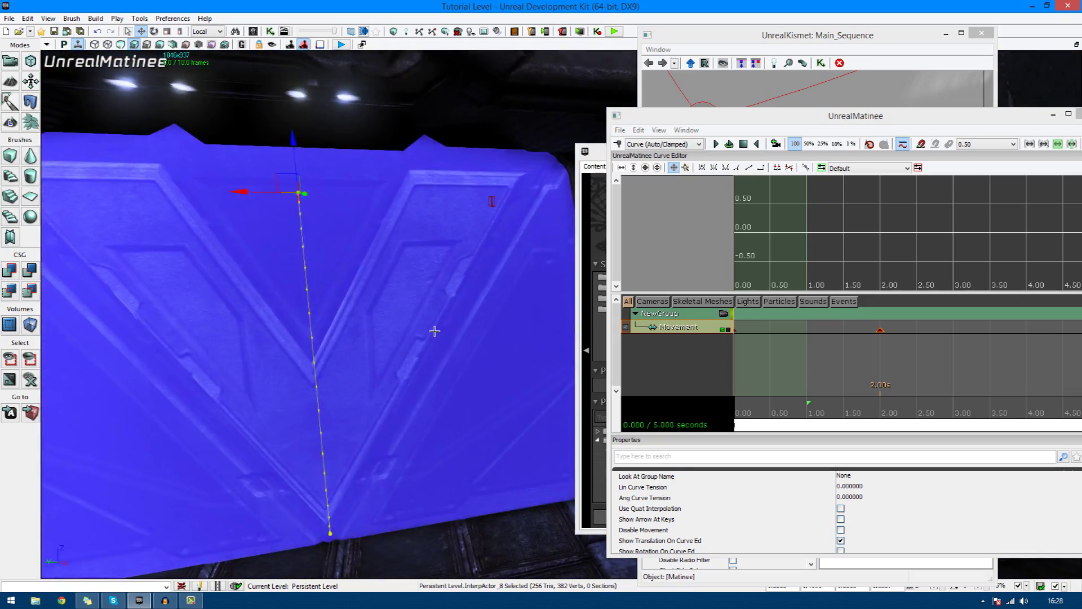
pyautogui.scroll(-3, 434, 331)
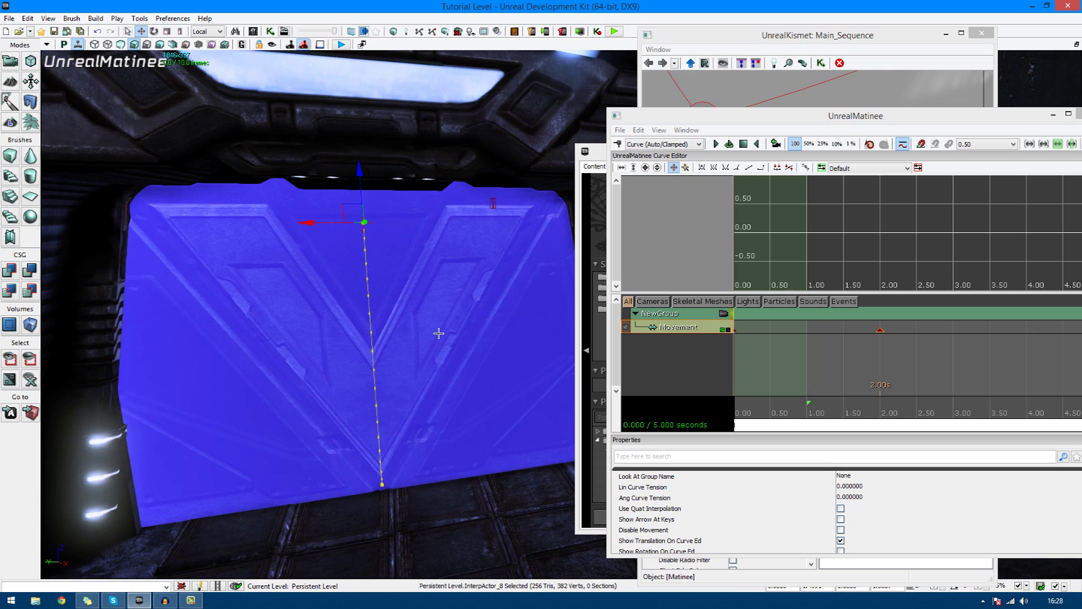
pyautogui.moveTo(493, 203); pyautogui.dragTo(429, 253, button='right')
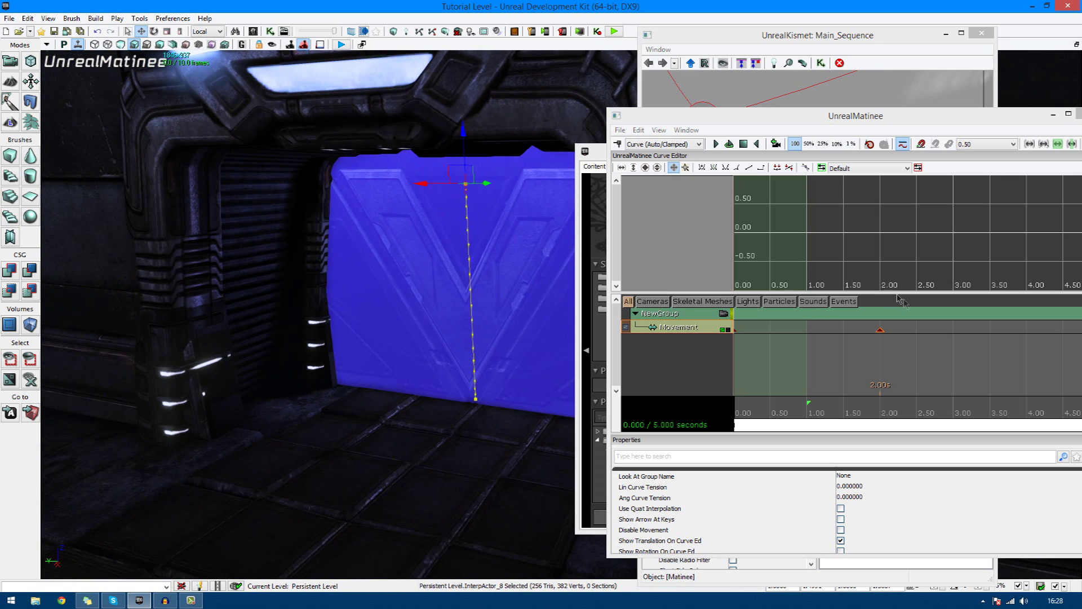
pyautogui.click(890, 341)
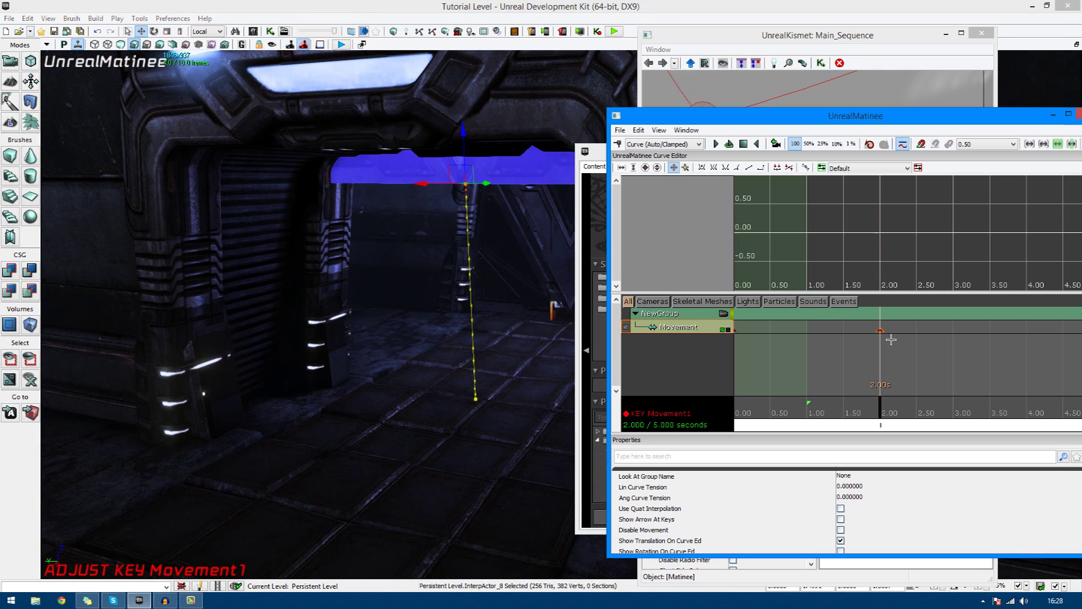
pyautogui.keyDown('ctrl'); pyautogui.moveTo(891, 339); pyautogui.dragTo(819, 342); pyautogui.keyUp('ctrl')
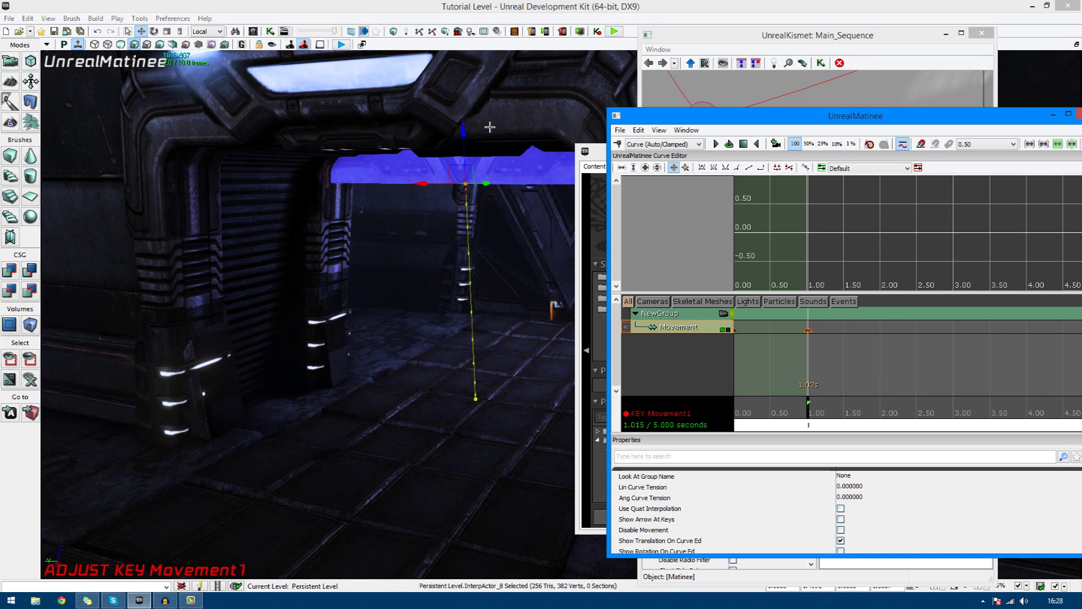
pyautogui.moveTo(479, 194); pyautogui.dragTo(451, 135, button='right')
pyautogui.moveTo(512, 255)
pyautogui.mouseDown(button='right')
pyautogui.moveTo(507, 307)
pyautogui.moveTo(514, 261)
pyautogui.mouseUp(button='right')
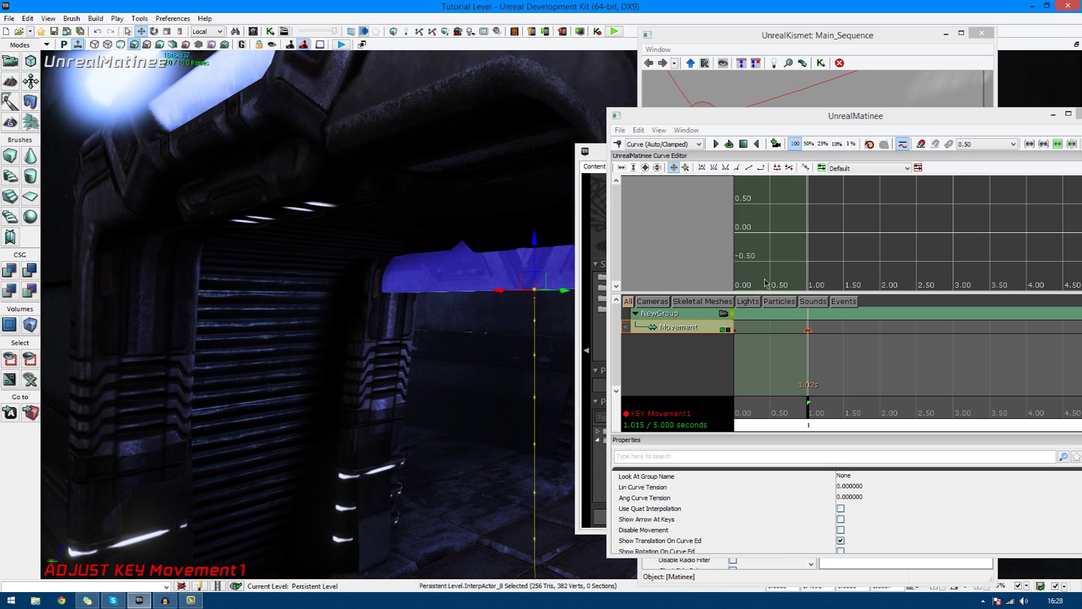
# Step: Duplicate the 1.02 s movement key to about 1.49 s and raise the door further up at the new key
pyautogui.moveTo(514, 261); pyautogui.dragTo(514, 304)
pyautogui.click(812, 334)
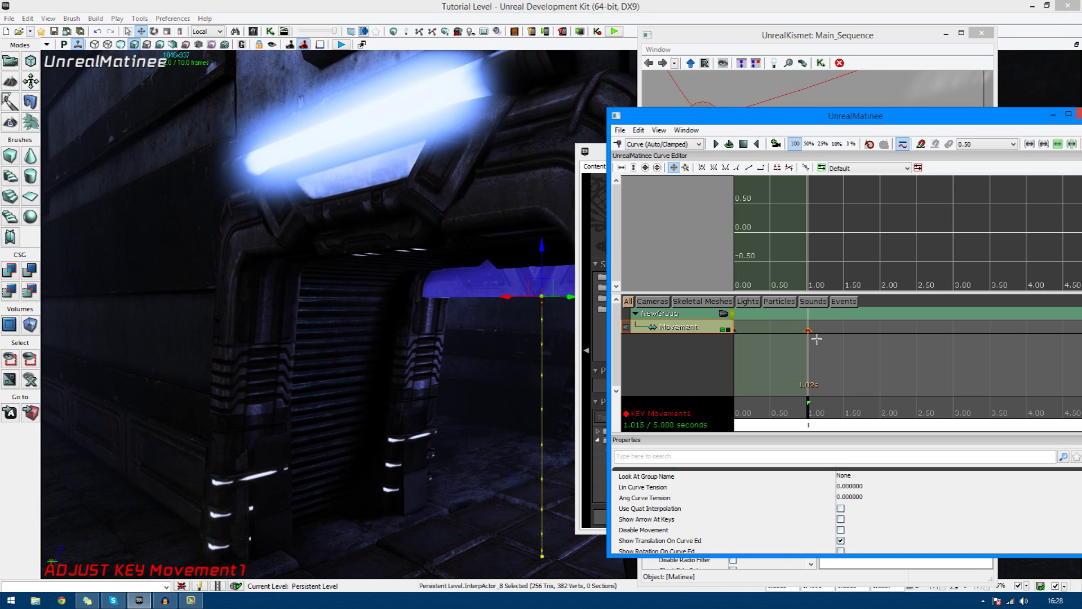
pyautogui.keyDown('ctrl'); pyautogui.moveTo(823, 339); pyautogui.dragTo(856, 343); pyautogui.keyUp('ctrl')
pyautogui.click(843, 330)
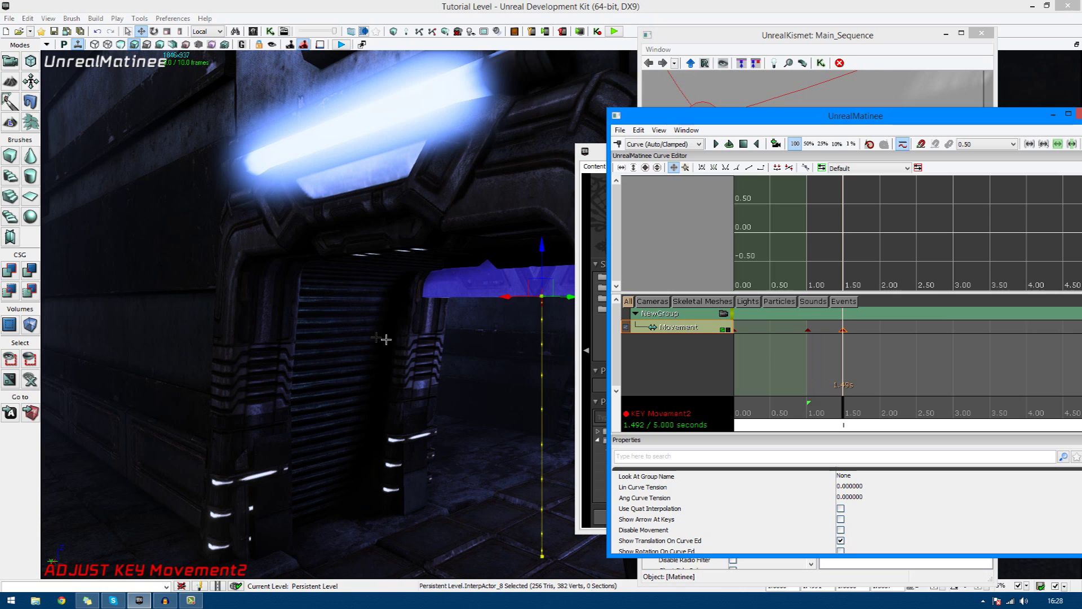
pyautogui.moveTo(546, 262); pyautogui.dragTo(545, 208)
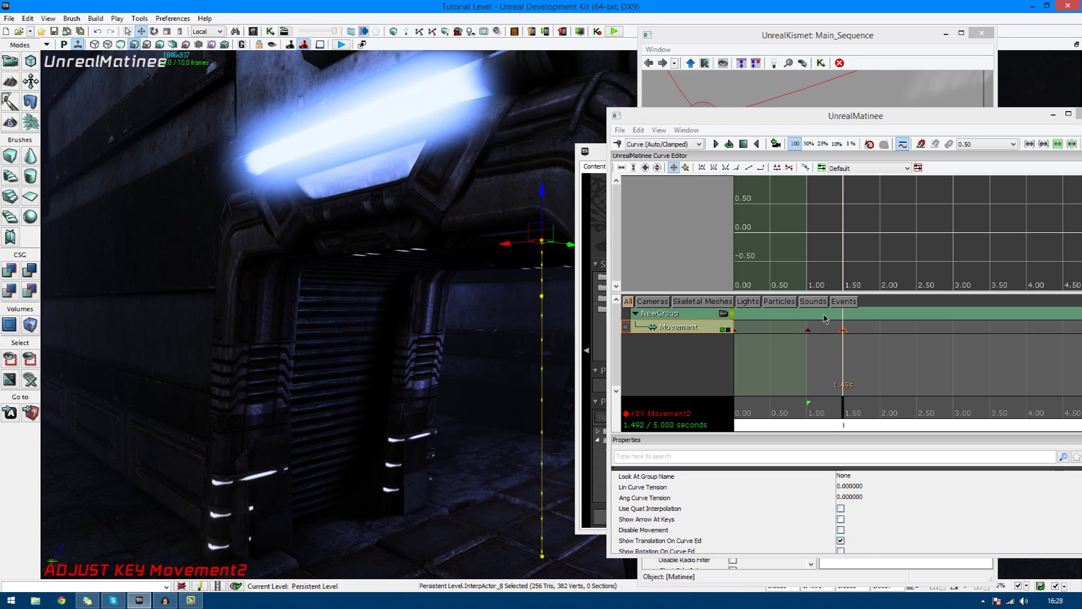
# Step: Duplicate the 1.49 s movement key to about 2.46 s and shift the raised door sideways at that key
pyautogui.click(851, 337)
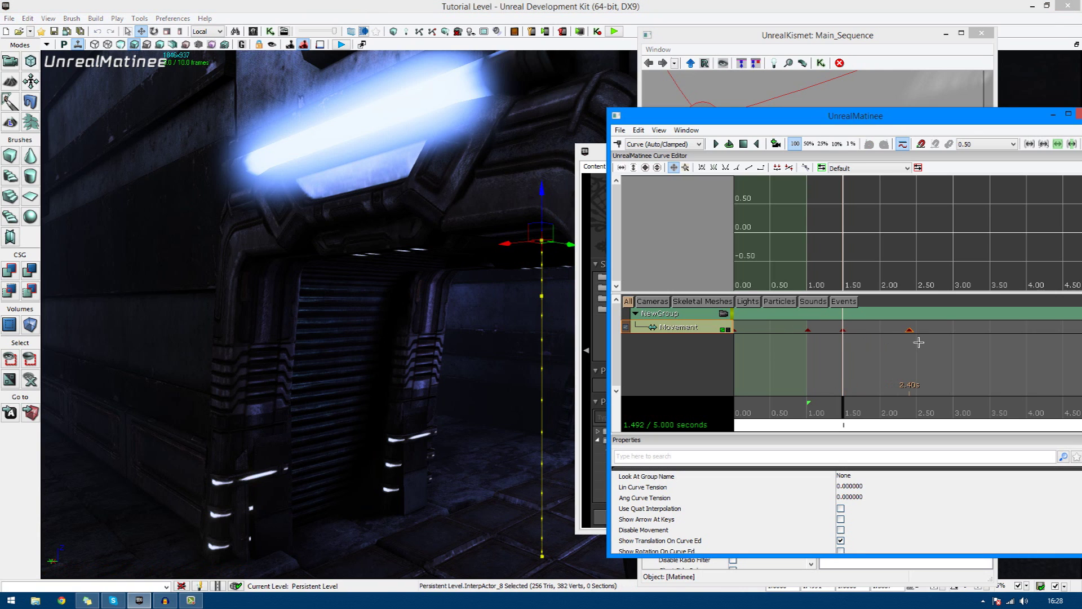
pyautogui.click(914, 330)
pyautogui.moveTo(473, 304); pyautogui.dragTo(513, 319, button='right')
pyautogui.moveTo(521, 322); pyautogui.dragTo(610, 317)
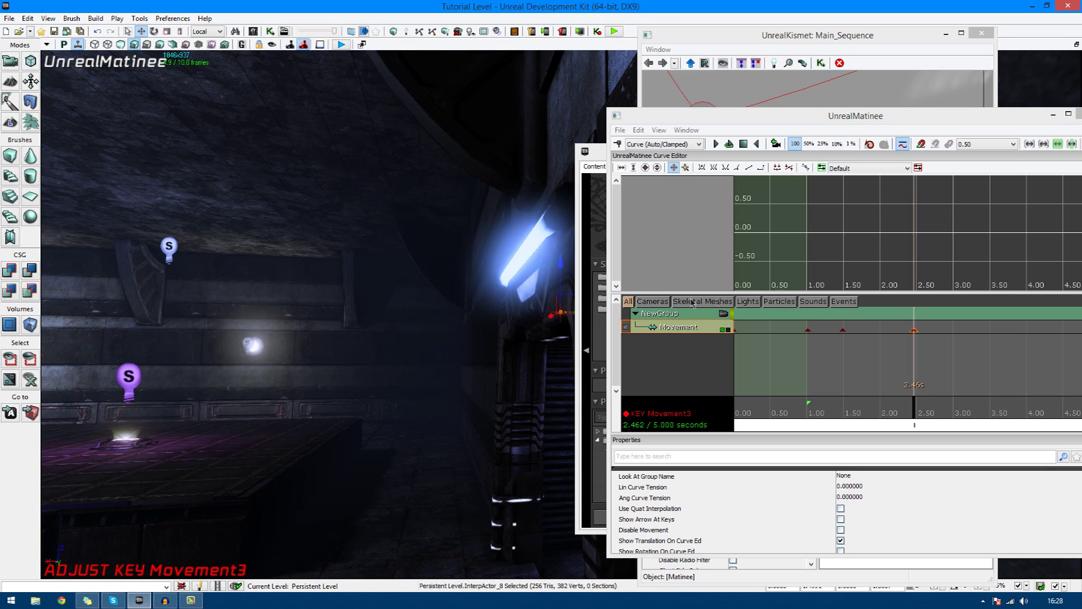
# Step: Duplicate the 2.46 s movement key to about 4.02 s and lower the door straight down to floor level at that key
pyautogui.click(922, 338)
pyautogui.keyDown('ctrl'); pyautogui.moveTo(921, 338); pyautogui.dragTo(1033, 349); pyautogui.keyUp('ctrl')
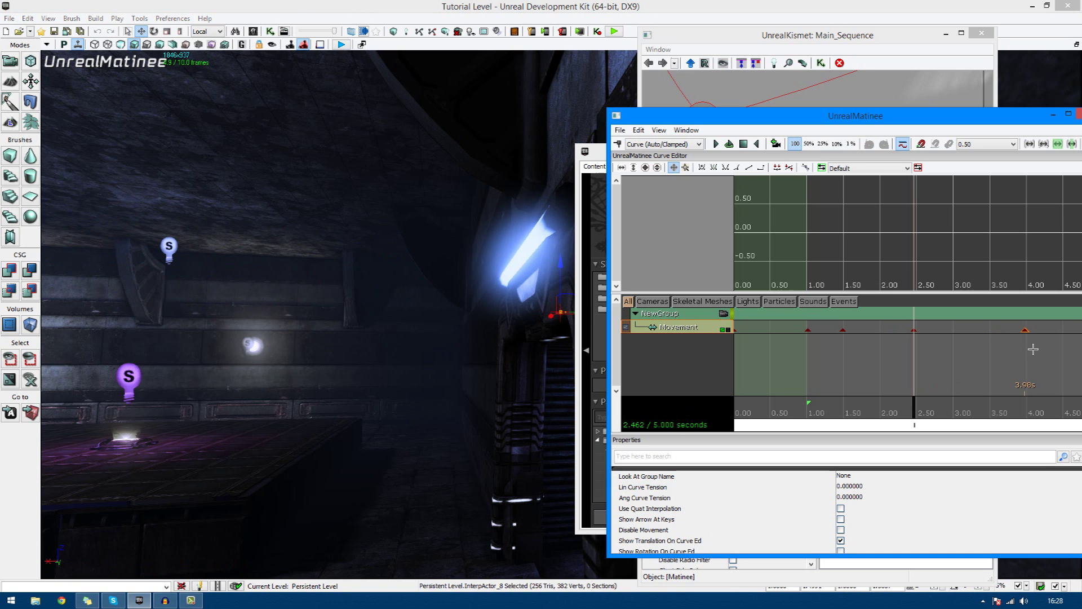
pyautogui.click(1031, 330)
pyautogui.moveTo(369, 372)
pyautogui.mouseDown()
pyautogui.moveTo(425, 376)
pyautogui.moveTo(481, 329)
pyautogui.moveTo(489, 290)
pyautogui.moveTo(449, 285)
pyautogui.moveTo(422, 538)
pyautogui.mouseUp()
pyautogui.moveTo(430, 488)
pyautogui.mouseDown(button='right')
pyautogui.moveTo(479, 496)
pyautogui.moveTo(430, 488)
pyautogui.mouseUp(button='right')
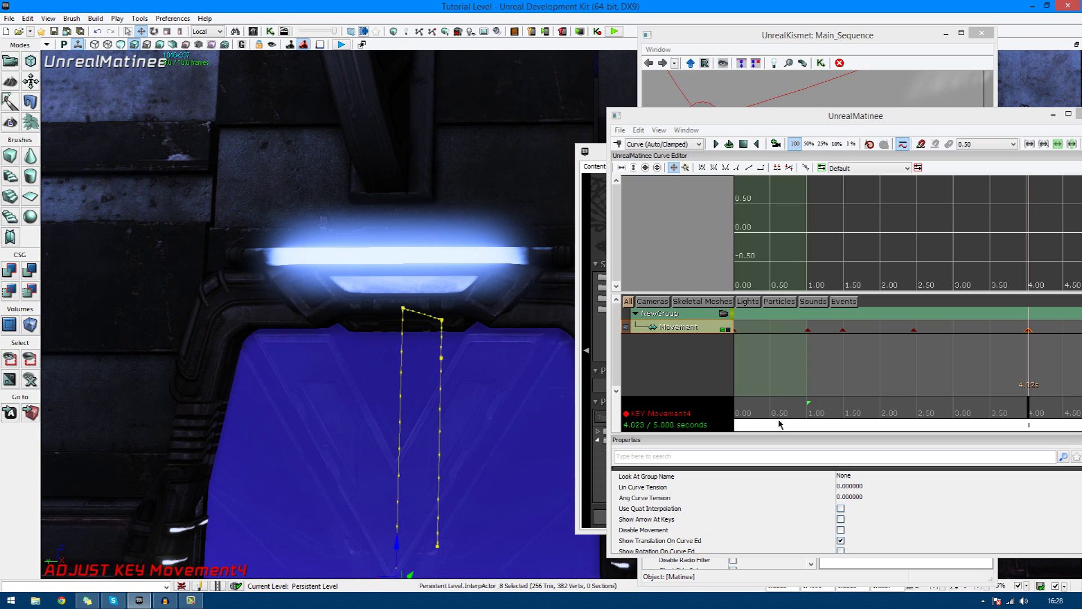
# Step: Preview the door's full Matinee animation from the start, view it from beside the frame, and stop playback
pyautogui.click(743, 149)
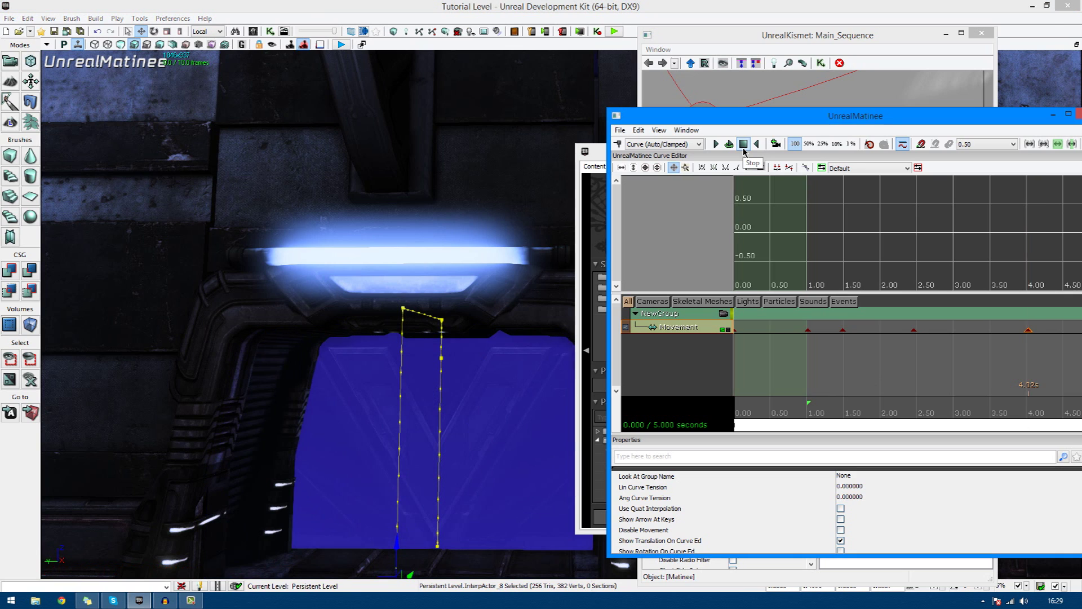
pyautogui.click(710, 144)
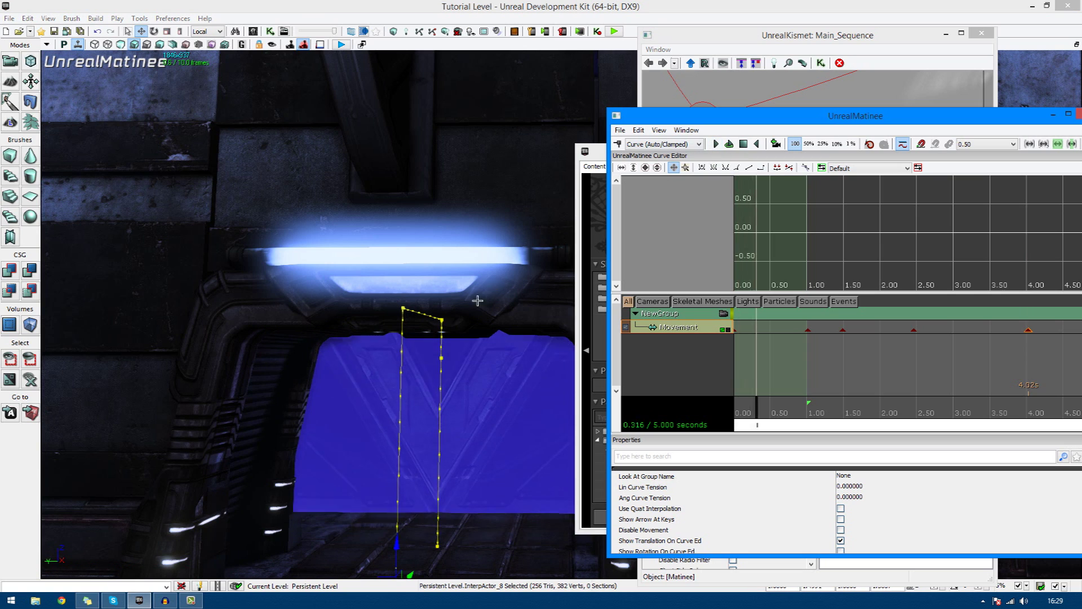
pyautogui.moveTo(442, 329)
pyautogui.mouseDown(button='right')
pyautogui.moveTo(315, 394)
pyautogui.moveTo(507, 315)
pyautogui.moveTo(421, 326)
pyautogui.mouseUp(button='right')
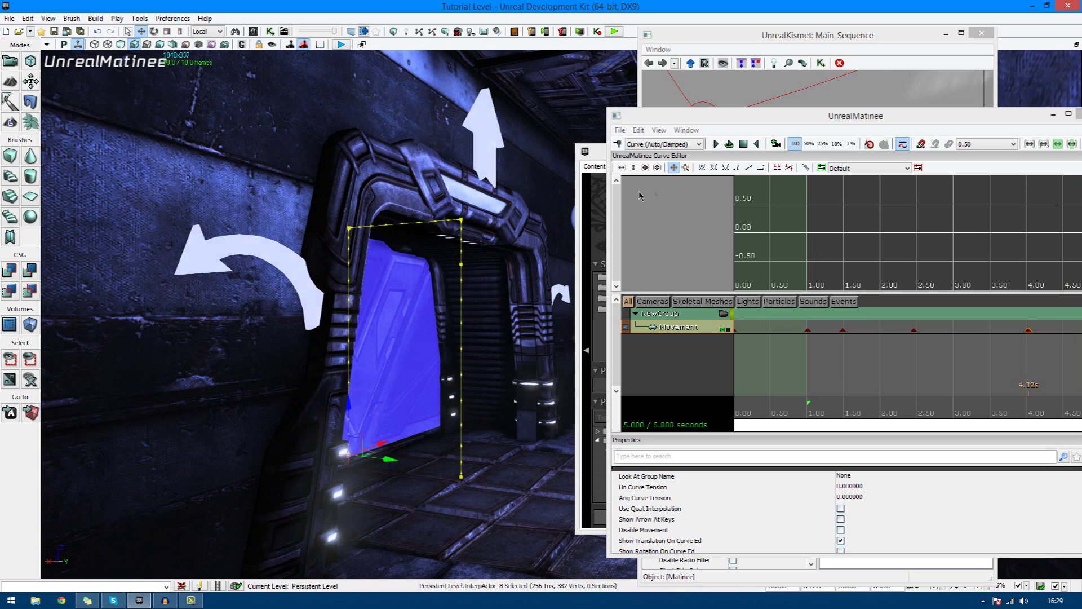
pyautogui.click(742, 144)
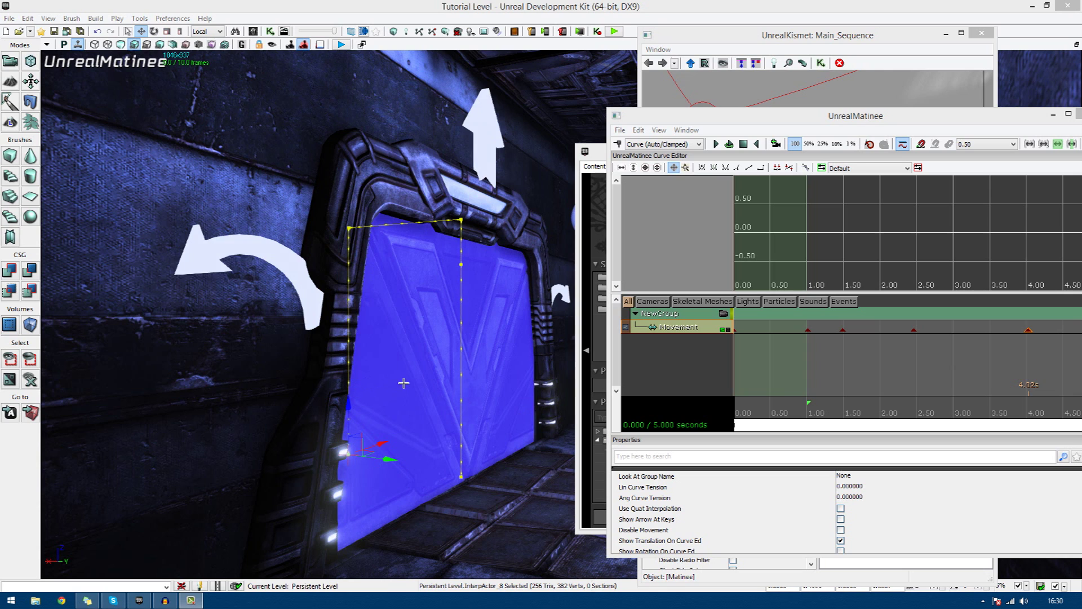
pyautogui.moveTo(788, 427)
pyautogui.mouseDown()
pyautogui.moveTo(769, 430)
pyautogui.moveTo(808, 429)
pyautogui.moveTo(794, 428)
pyautogui.mouseUp()
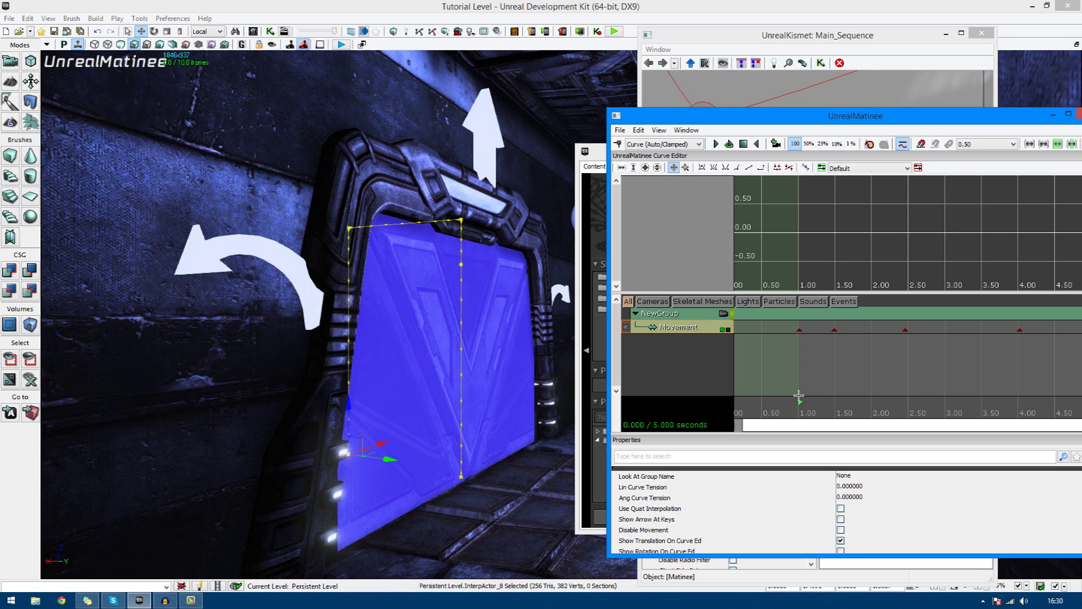
pyautogui.moveTo(813, 434); pyautogui.dragTo(800, 433)
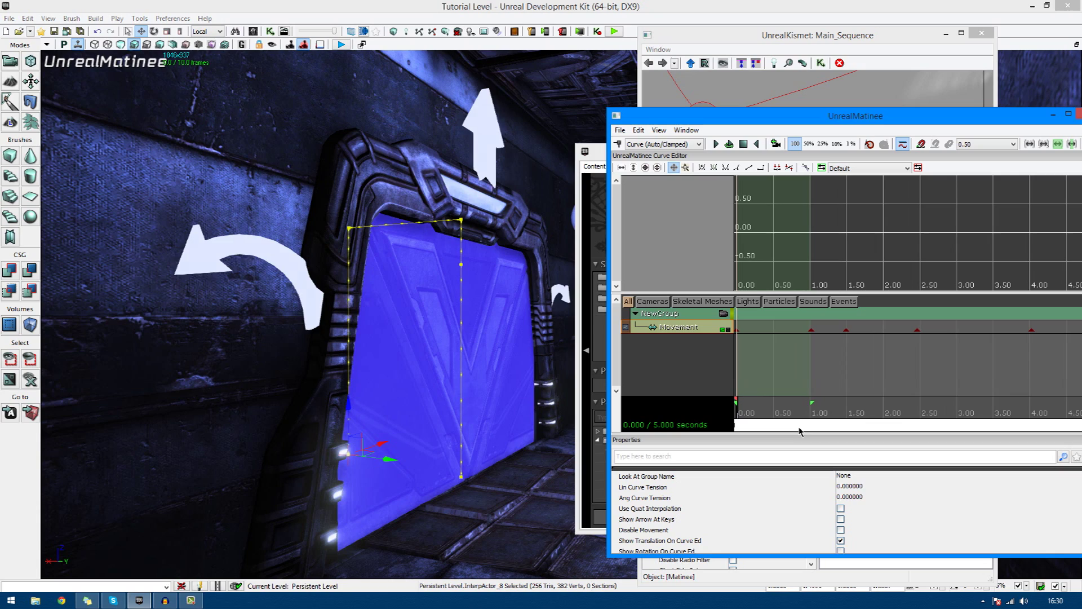
pyautogui.moveTo(531, 488); pyautogui.dragTo(514, 431)
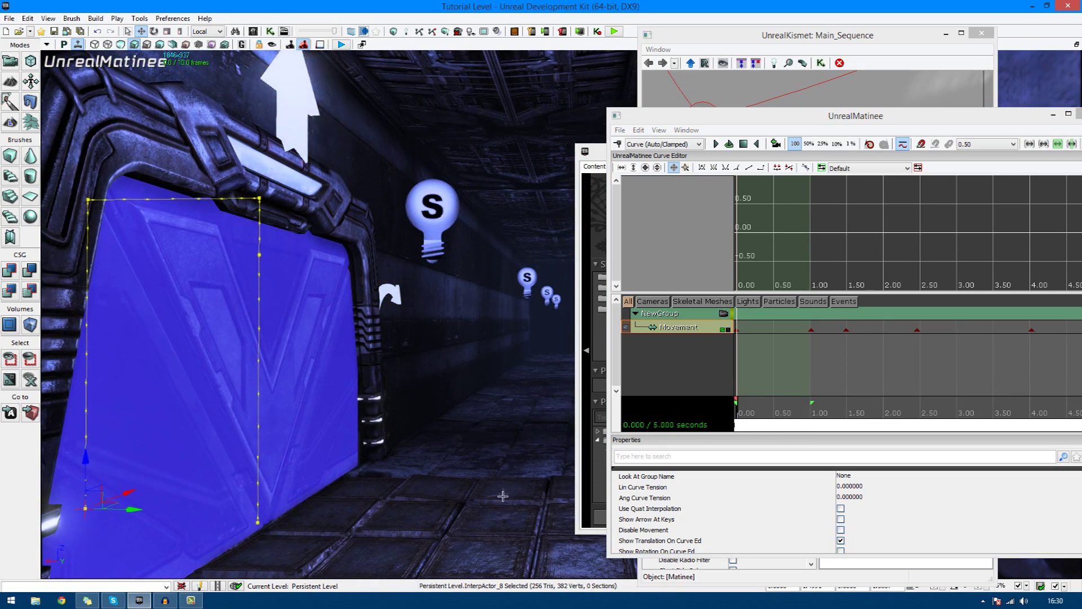
pyautogui.scroll(-1, 514, 431)
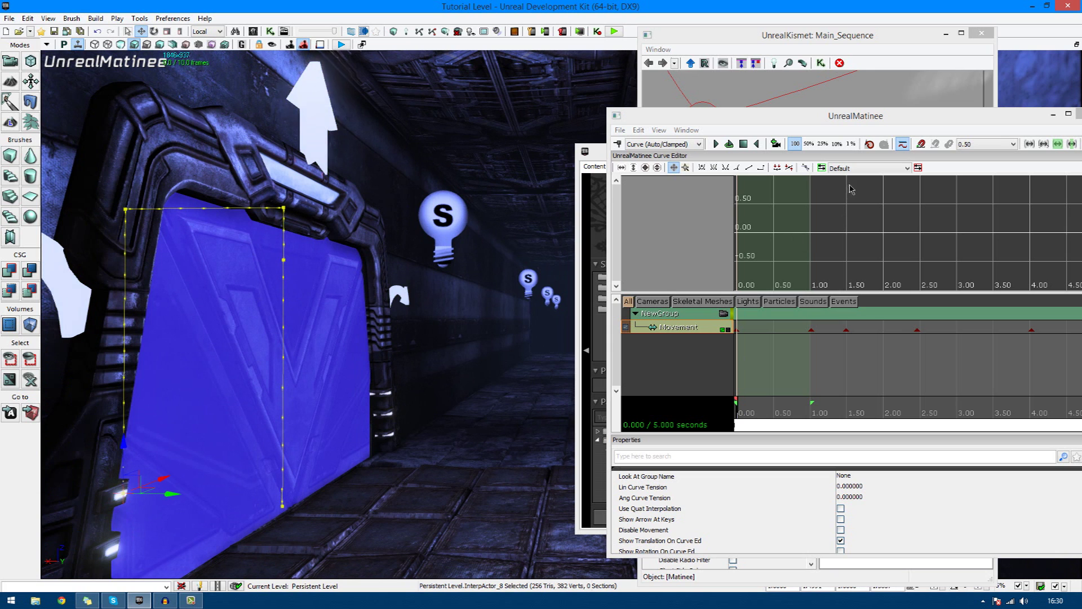
# Step: Close the Matinee and Kismet editors to return to the level
pyautogui.moveTo(947, 115); pyautogui.dragTo(725, 166)
pyautogui.click(867, 164)
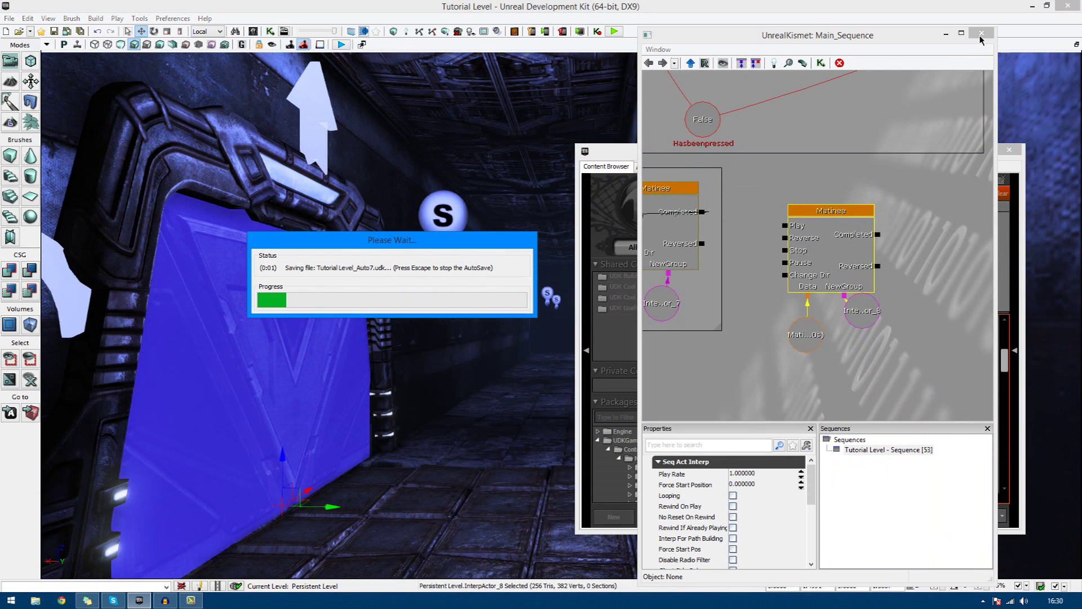
pyautogui.click(981, 35)
# Step: Go to the robots standing on the outdoor crates and locate the smaller one's mesh in the Content Browser
pyautogui.moveTo(507, 338); pyautogui.dragTo(563, 394)
pyautogui.moveTo(308, 315); pyautogui.dragTo(516, 453, button='right')
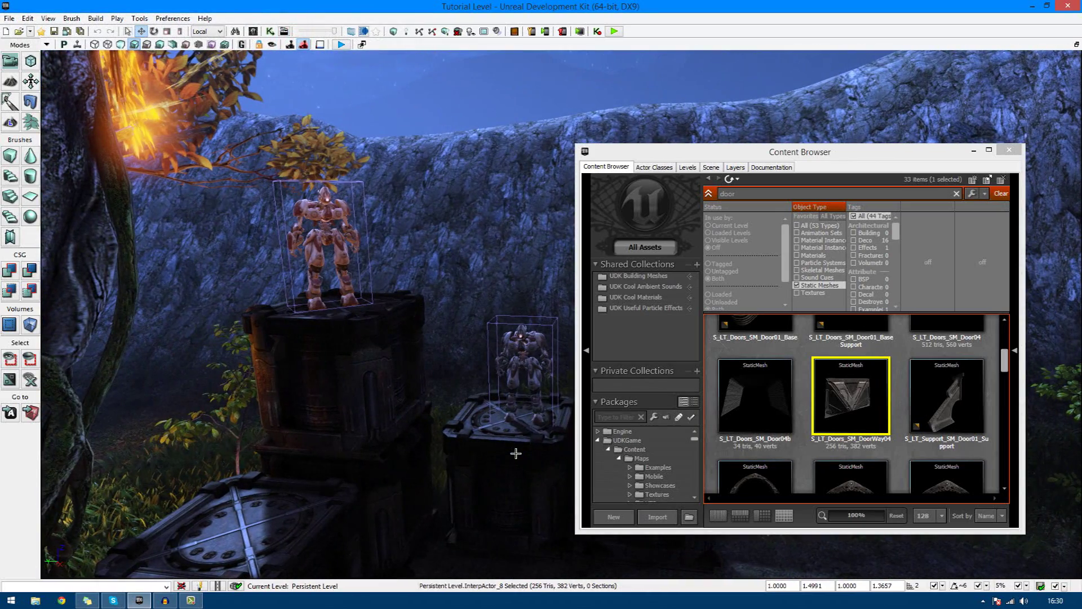
pyautogui.click(523, 372)
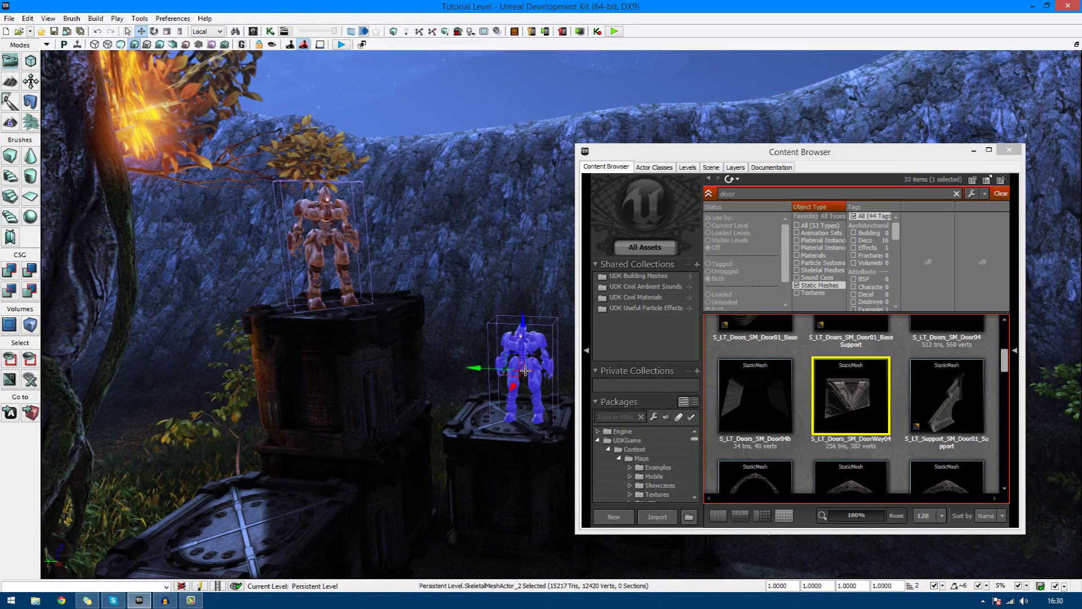
pyautogui.moveTo(552, 375); pyautogui.dragTo(552, 375, button='right')
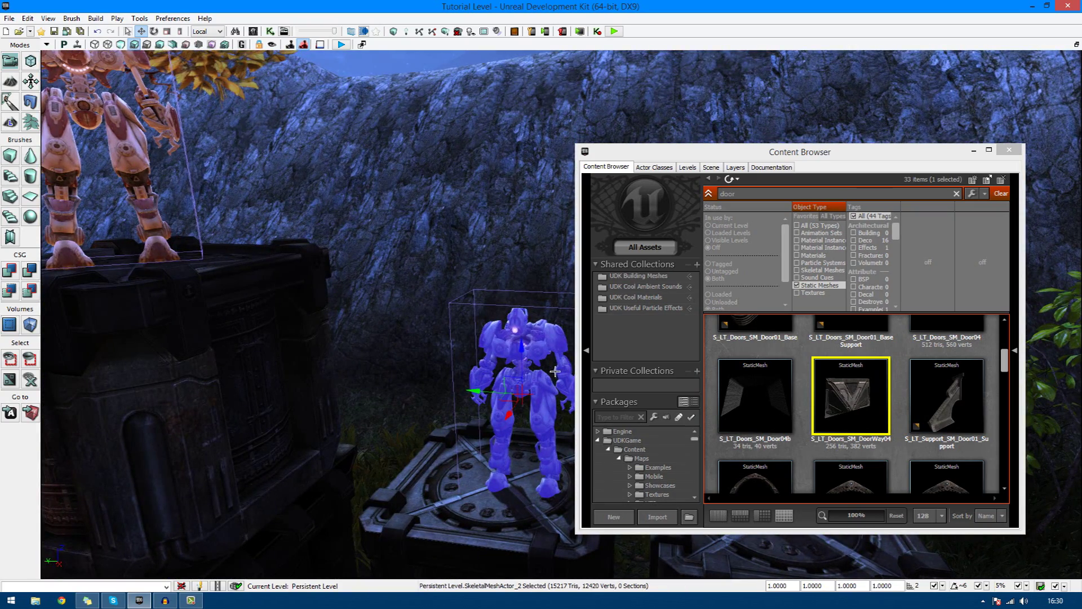
pyautogui.moveTo(572, 432); pyautogui.dragTo(577, 417, button='right')
pyautogui.scroll(5, 569, 419)
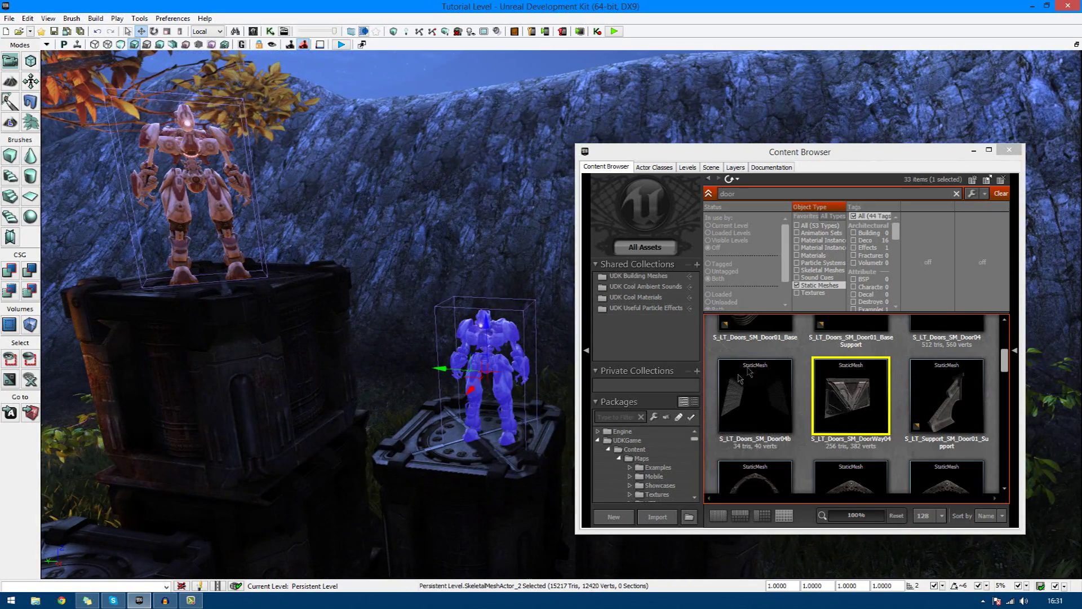
pyautogui.rightClick(478, 349)
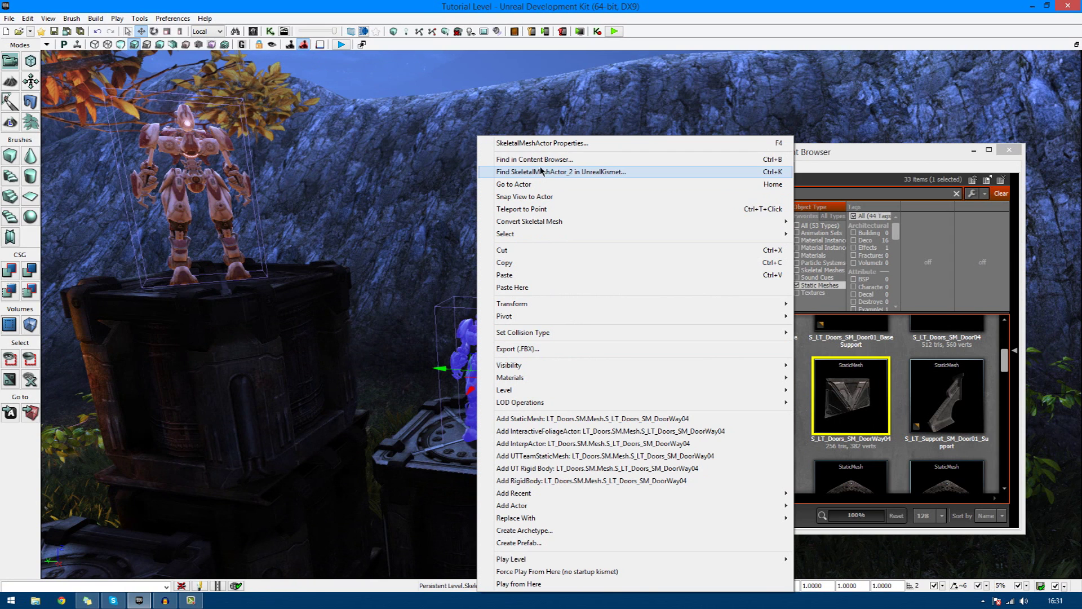
pyautogui.click(534, 160)
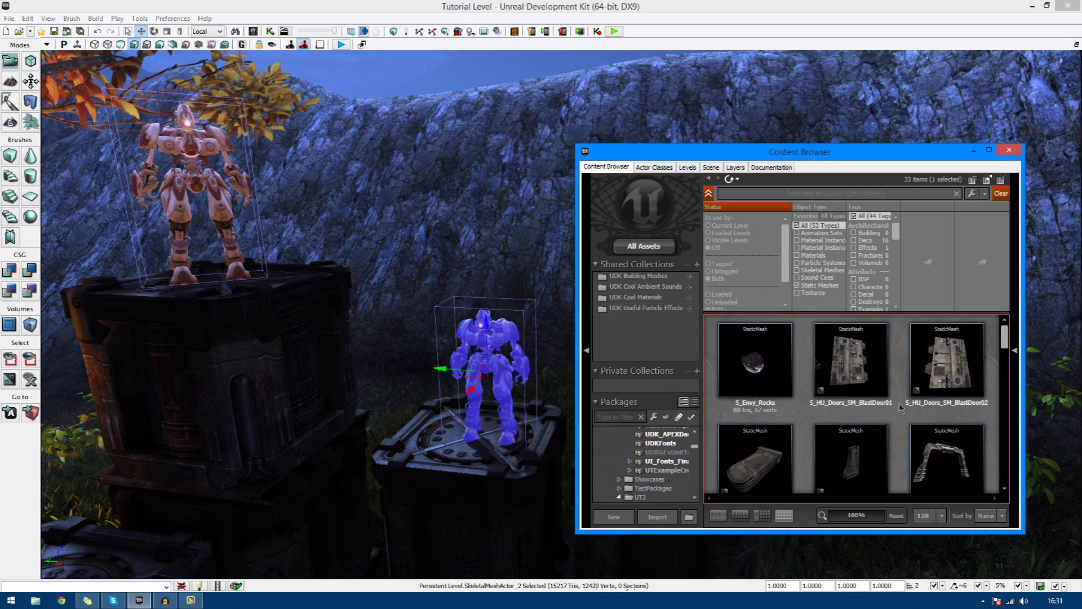
# Step: Open the SK_CH_LIAM_Cathode skeletal mesh in the AnimSet Editor
pyautogui.moveTo(747, 372)
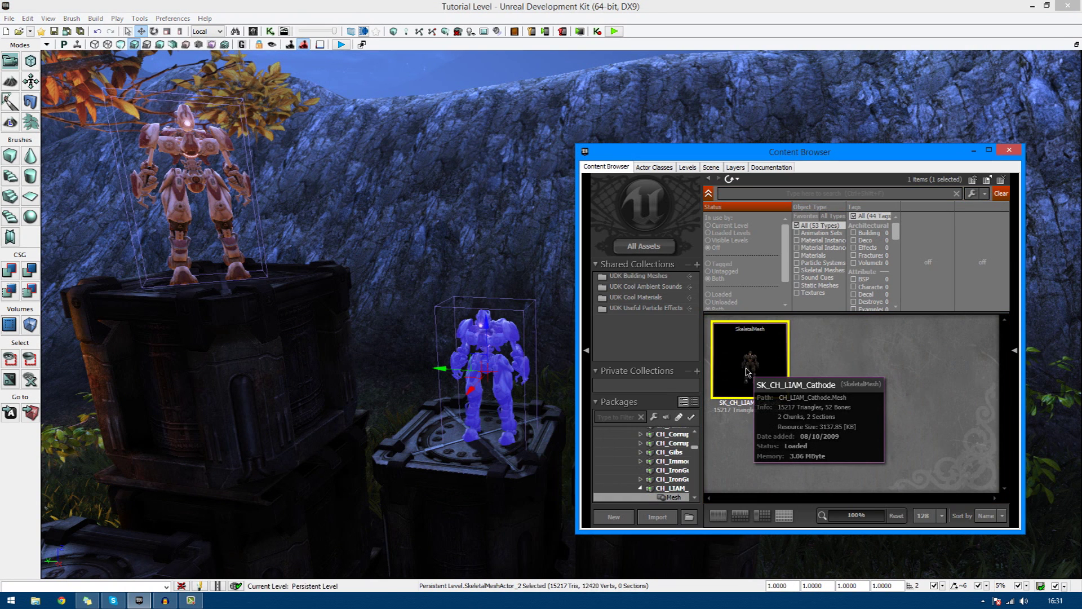
pyautogui.doubleClick(753, 369)
pyautogui.moveTo(804, 329); pyautogui.dragTo(884, 242)
# Step: Examine the robot's skeleton by highlighting individual IK hand, foot and spine bones in the skeleton tree
pyautogui.click(427, 348)
pyautogui.click(439, 336)
pyautogui.click(440, 329)
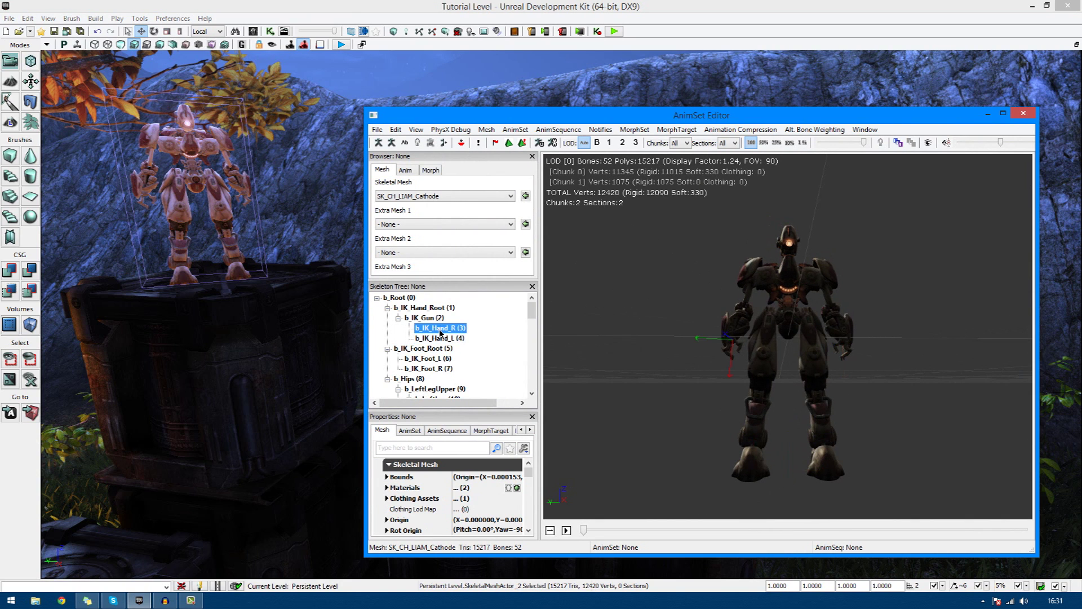
pyautogui.click(449, 389)
pyautogui.scroll(-5, 449, 383)
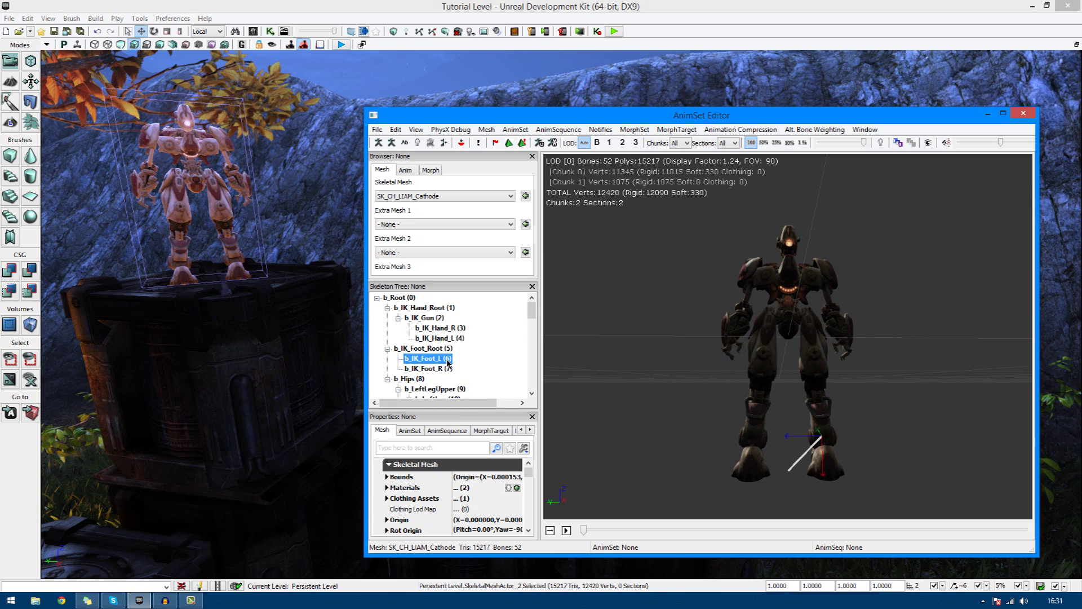
pyautogui.click(449, 369)
pyautogui.click(449, 359)
pyautogui.click(447, 349)
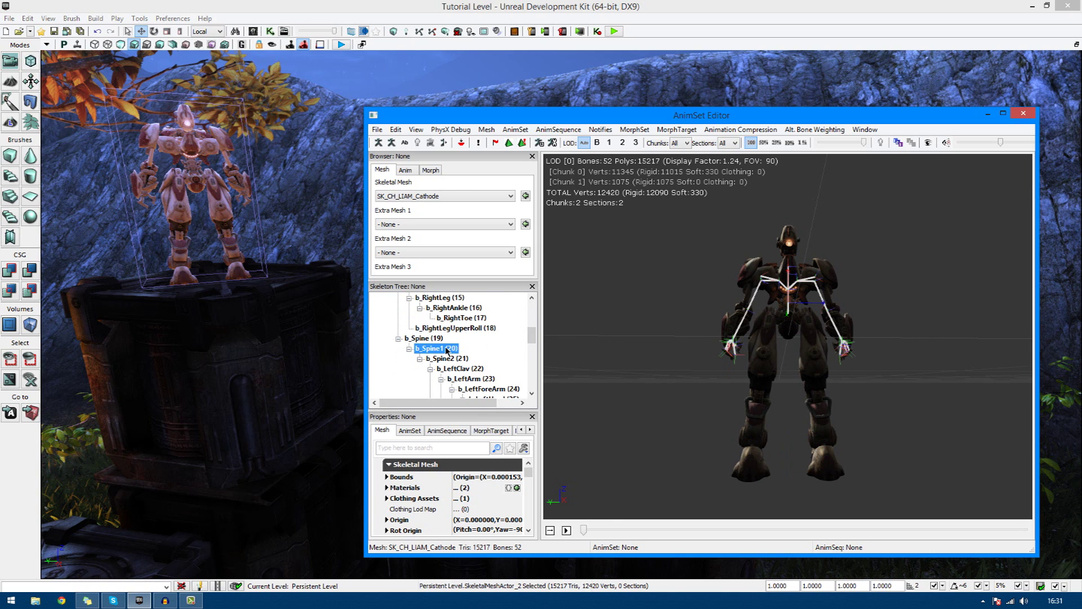
pyautogui.click(451, 369)
pyautogui.click(445, 358)
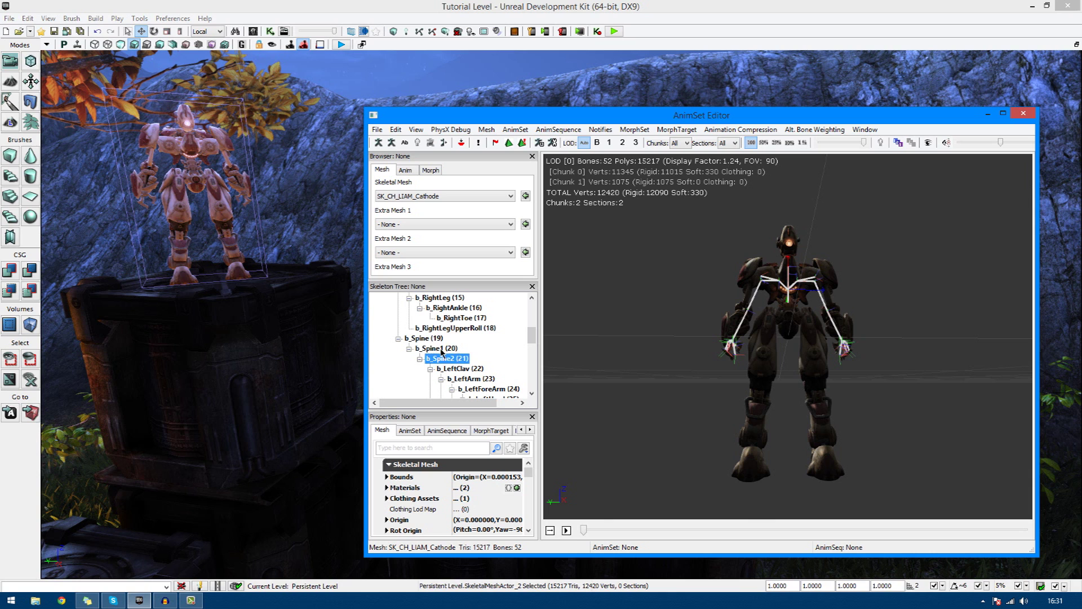
# Step: Inspect the robot and its highlighted upper-body bones from several sides, and close the AnimSet Editor
pyautogui.moveTo(870, 332); pyautogui.dragTo(860, 377)
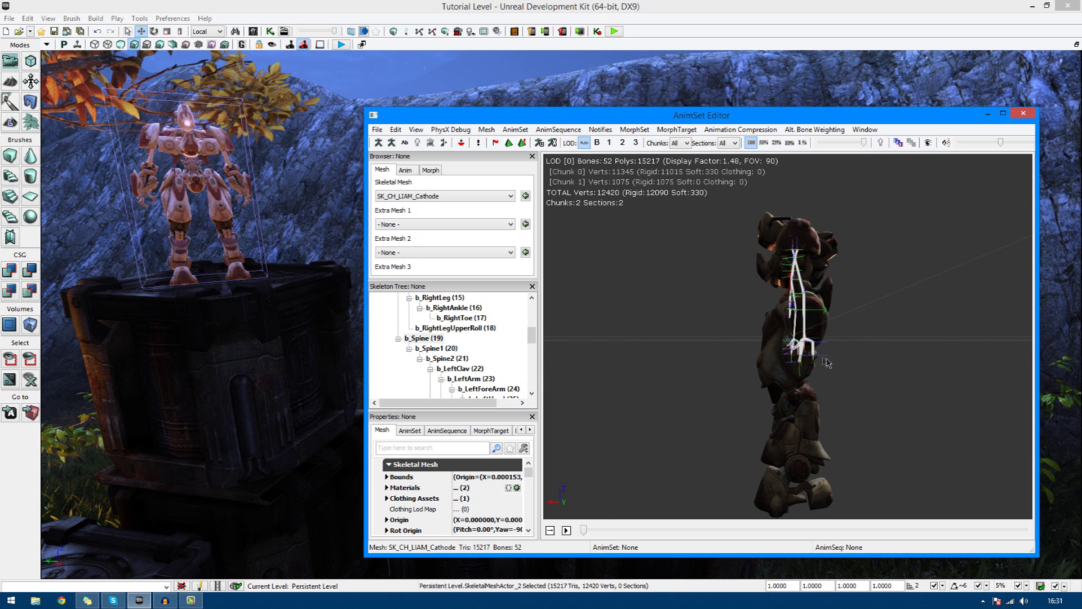
pyautogui.moveTo(734, 281); pyautogui.dragTo(700, 299)
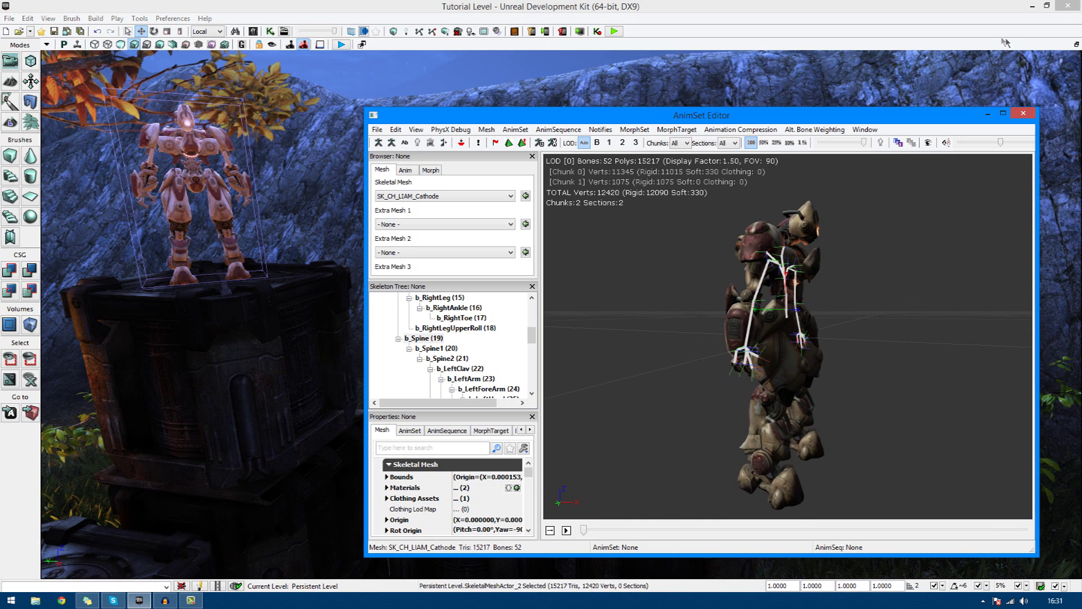
pyautogui.click(1023, 114)
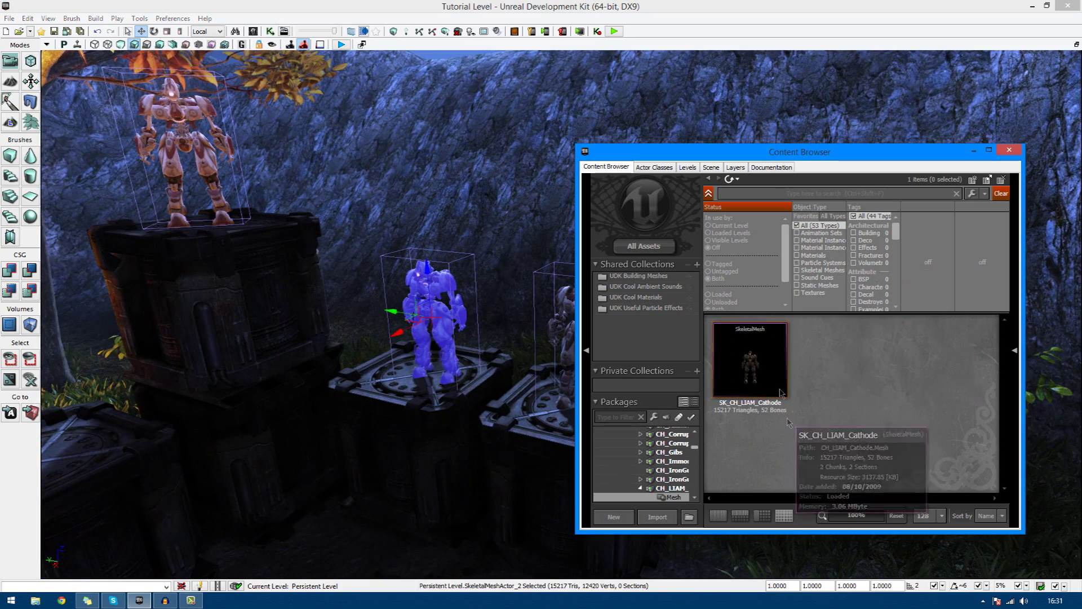
# Step: Show all assets in the Content Browser and filter them to Skeletal Meshes only
pyautogui.click(644, 246)
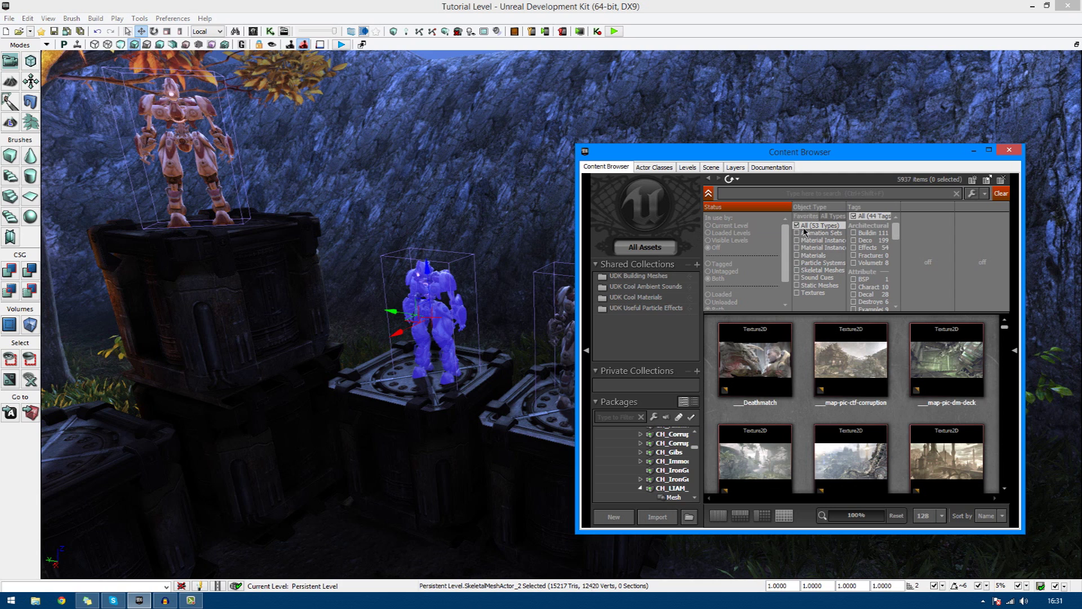
pyautogui.click(826, 270)
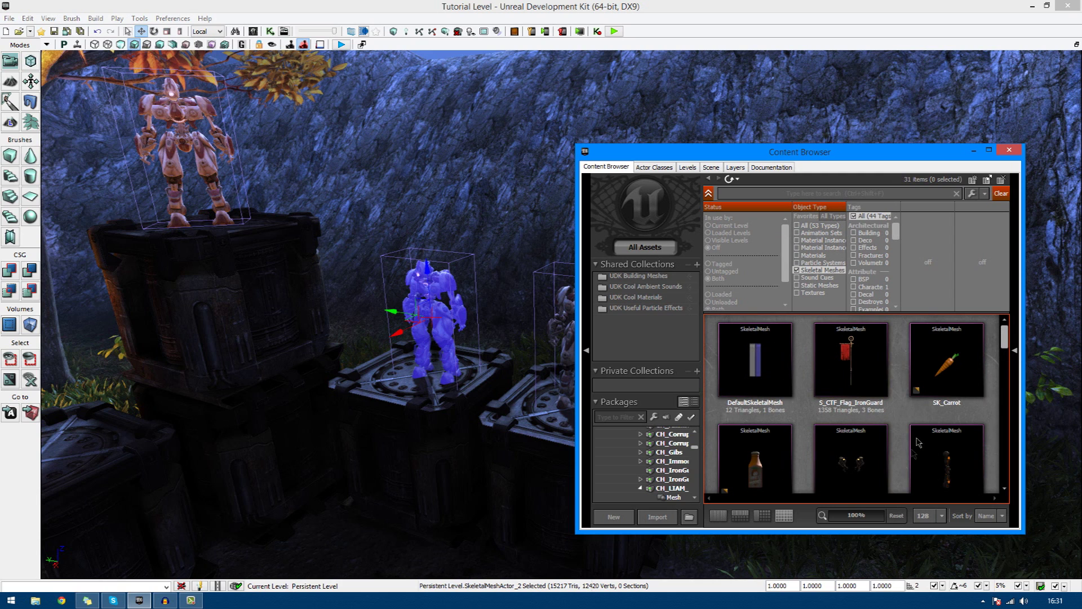
pyautogui.moveTo(1009, 344); pyautogui.dragTo(1012, 317)
# Step: Face the open path by the trees and select the SK_Crowd_Robot skeletal mesh among the filtered assets
pyautogui.moveTo(411, 428); pyautogui.dragTo(264, 406, button='right')
pyautogui.click(865, 477)
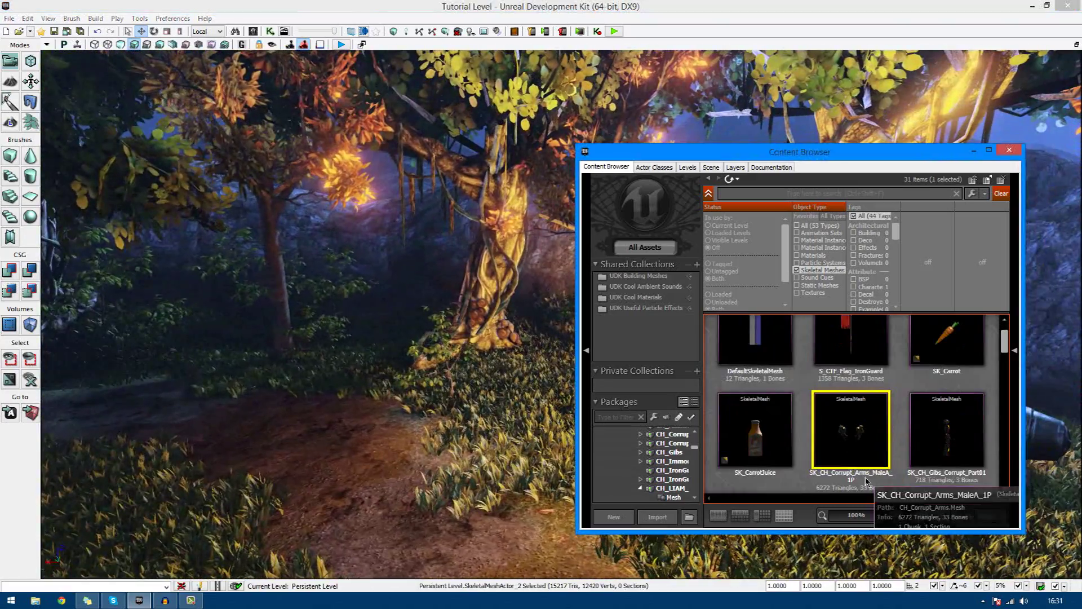
pyautogui.click(780, 448)
pyautogui.scroll(1, 787, 439)
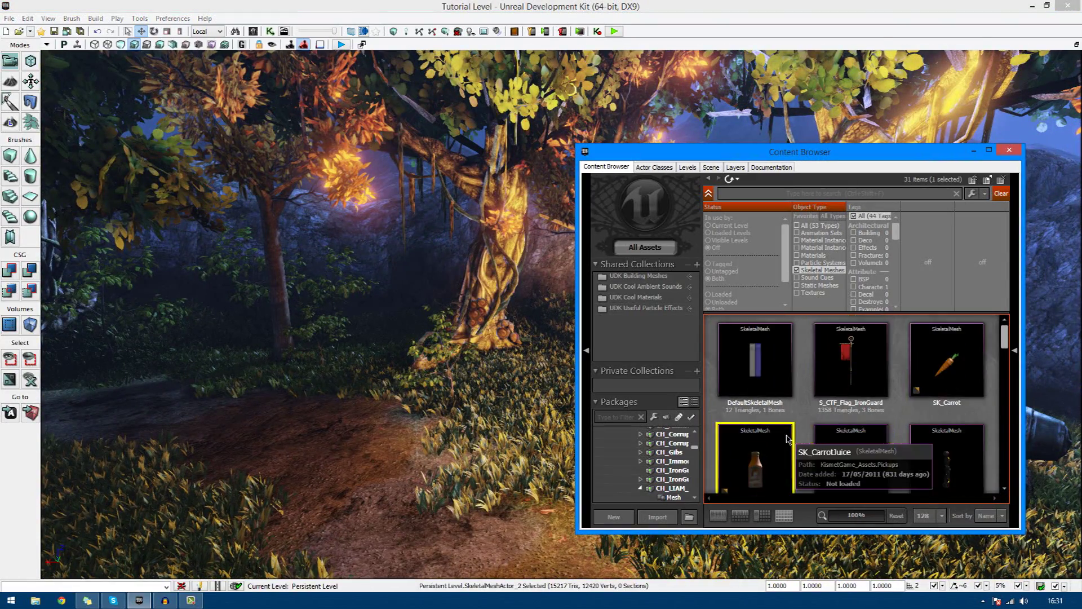
pyautogui.click(849, 457)
pyautogui.scroll(-1, 851, 472)
pyautogui.scroll(-1, 851, 472)
pyautogui.click(851, 451)
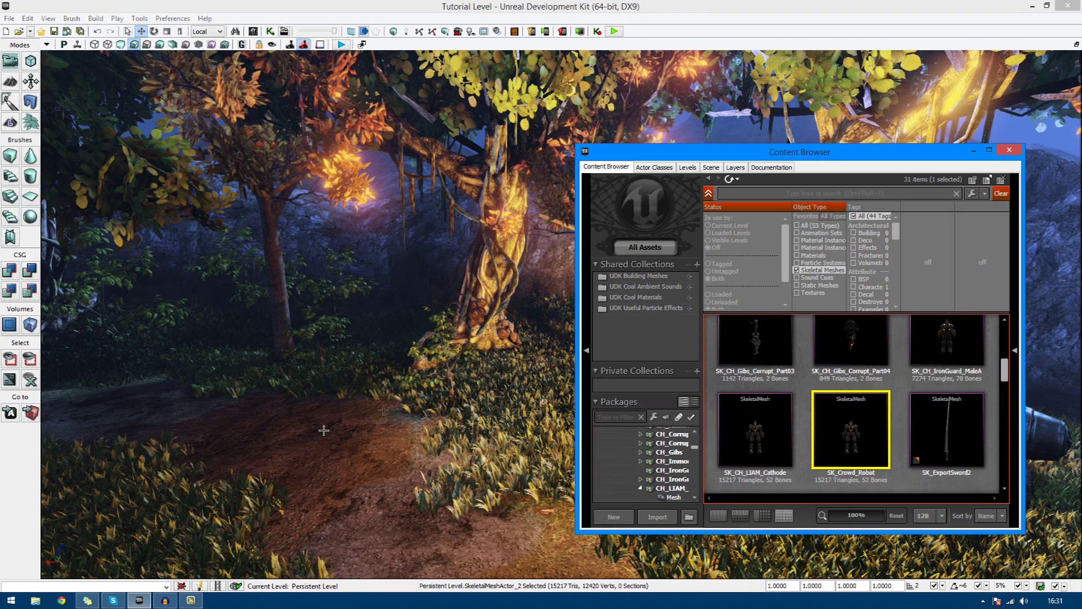
# Step: Place the SK_CH_IronGuard_MaleA skeletal mesh in the level in front of the sliding door
pyautogui.click(749, 452)
pyautogui.moveTo(354, 499); pyautogui.dragTo(354, 473, button='right')
pyautogui.click(963, 375)
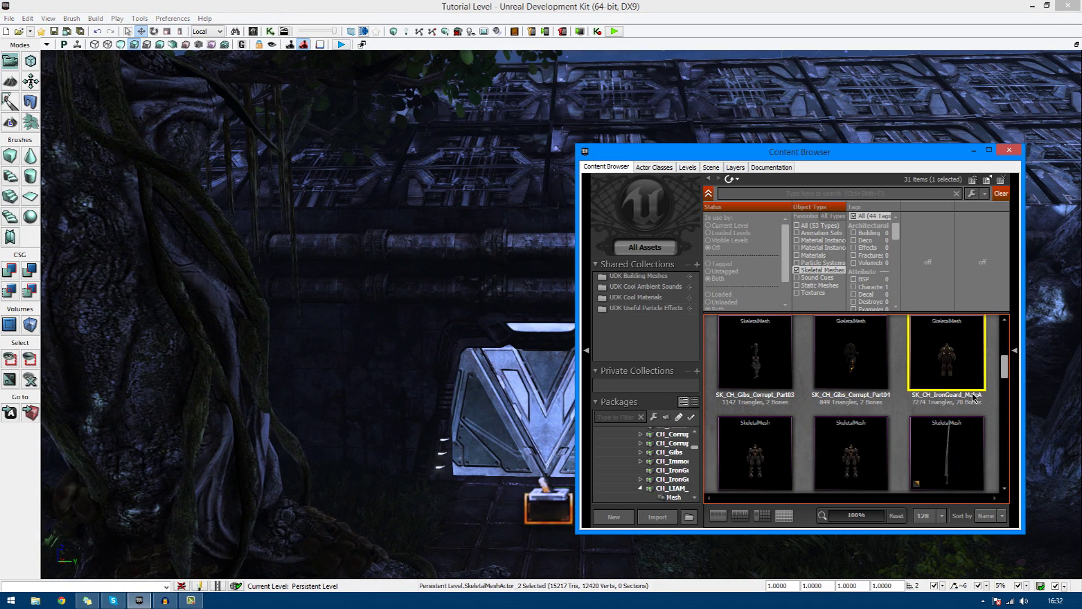
pyautogui.moveTo(949, 363); pyautogui.dragTo(679, 537)
pyautogui.moveTo(531, 562); pyautogui.dragTo(542, 560)
# Step: Move the placed iron guard through the doorway and position it on the tiled floor inside the room
pyautogui.moveTo(547, 562); pyautogui.dragTo(524, 547, button='right')
pyautogui.keyDown('shift'); pyautogui.moveTo(525, 547); pyautogui.dragTo(431, 282); pyautogui.keyUp('shift')
pyautogui.moveTo(517, 432); pyautogui.dragTo(490, 426)
pyautogui.moveTo(478, 370); pyautogui.dragTo(445, 418)
pyautogui.moveTo(430, 451); pyautogui.dragTo(530, 452, button='right')
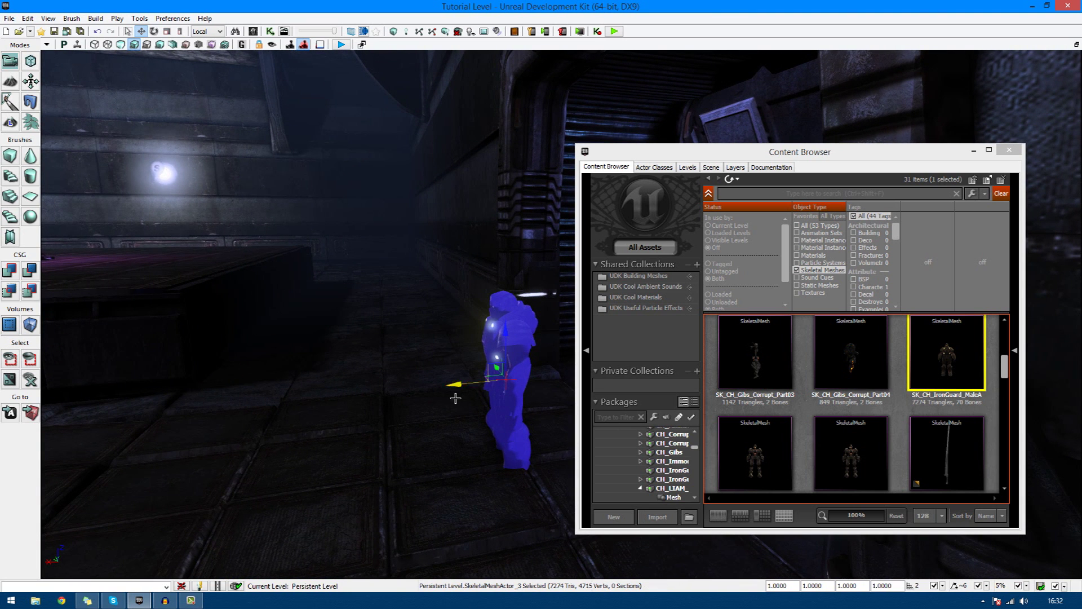
pyautogui.moveTo(457, 395); pyautogui.dragTo(432, 395)
pyautogui.moveTo(488, 332); pyautogui.dragTo(487, 315)
pyautogui.moveTo(487, 457); pyautogui.dragTo(518, 411)
pyautogui.moveTo(518, 411); pyautogui.dragTo(788, 293, button='right')
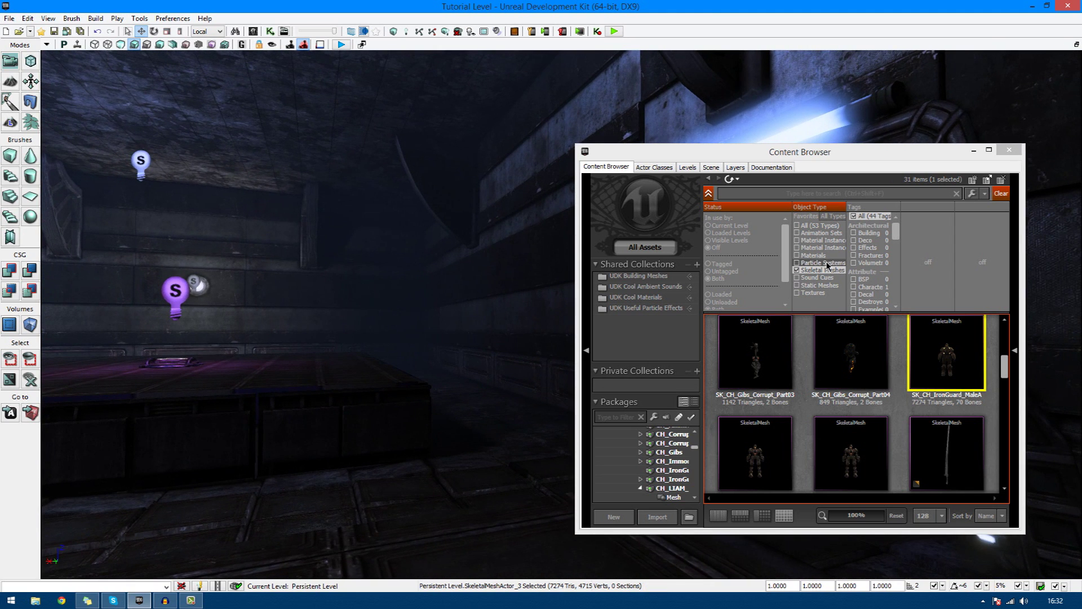
# Step: Include Animation Sets in the asset filter and open K_AnimHuman_BaseMale to preview it on the iron guard mesh
pyautogui.click(818, 234)
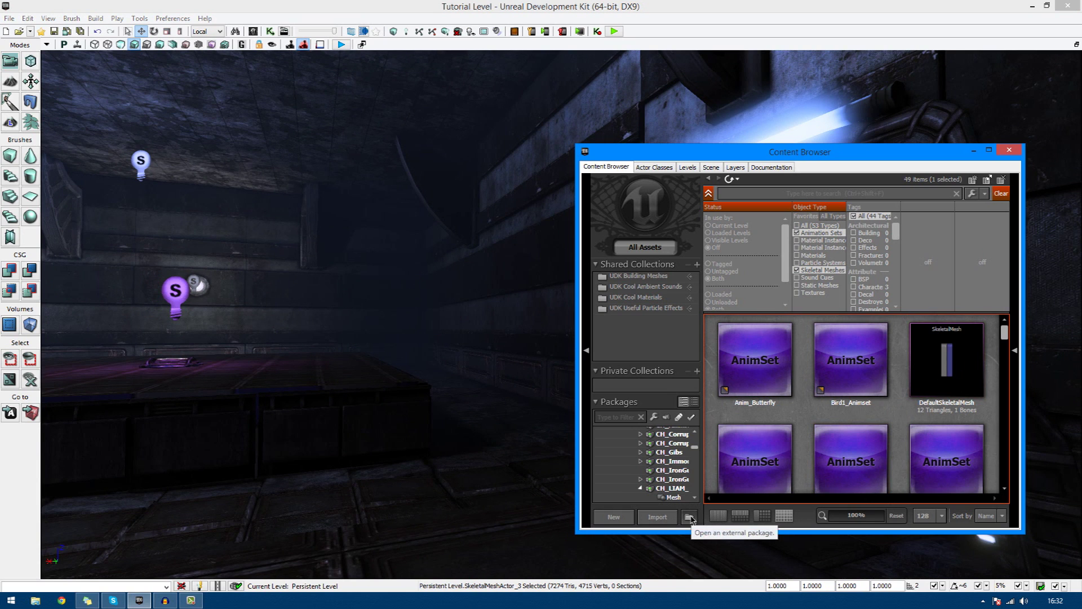
pyautogui.scroll(-1, 844, 466)
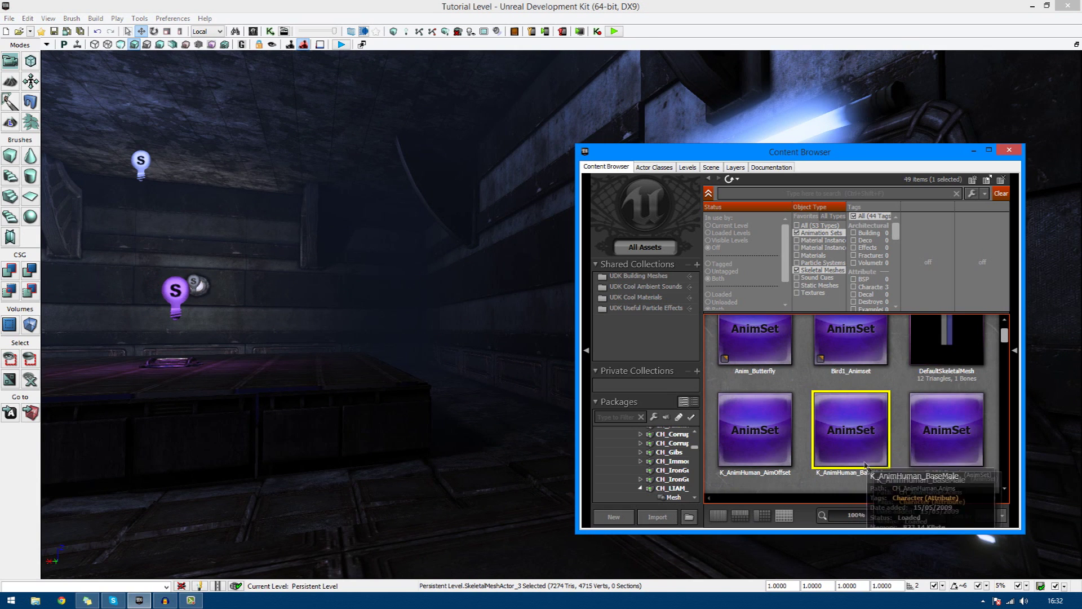
pyautogui.doubleClick(860, 456)
pyautogui.moveTo(788, 361); pyautogui.dragTo(787, 293)
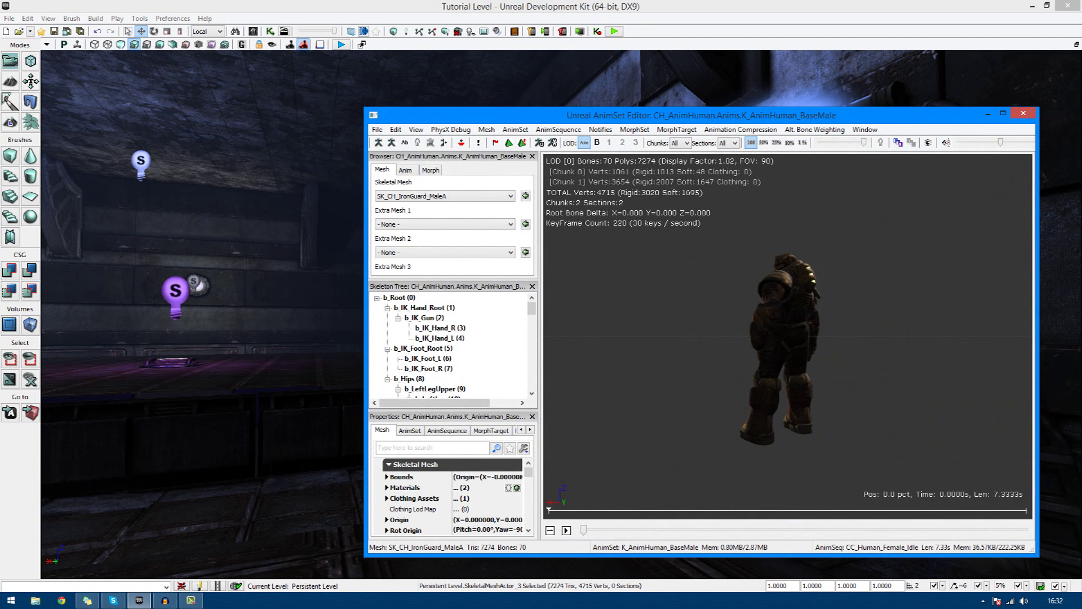
pyautogui.moveTo(743, 360); pyautogui.dragTo(732, 363)
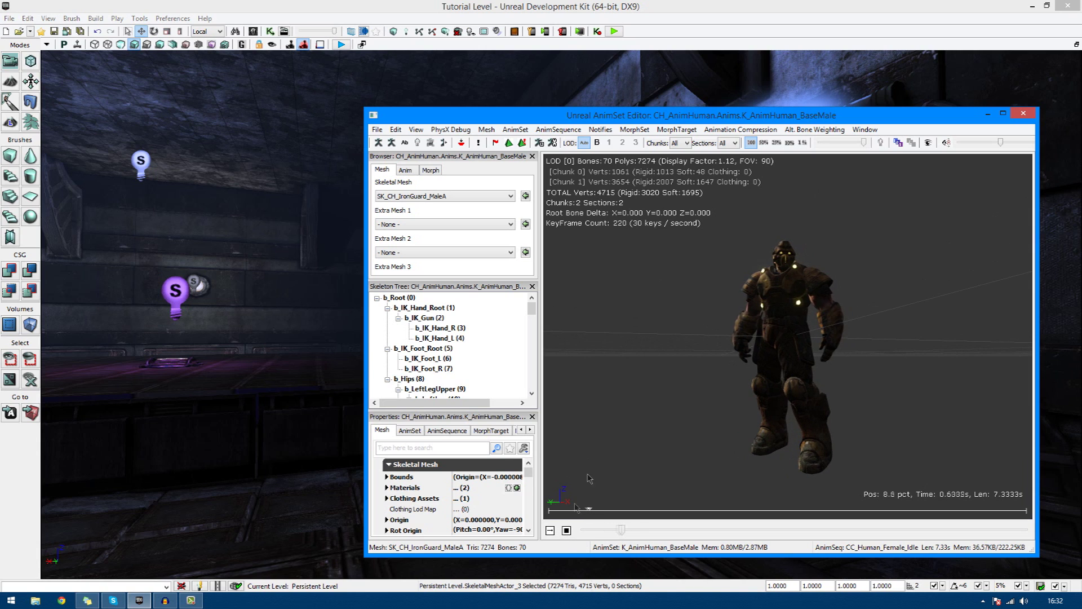
# Step: List the animation sequences of K_AnimHuman_BaseMale and preview the crouch_bwd_rif pose on the iron guard
pyautogui.click(405, 171)
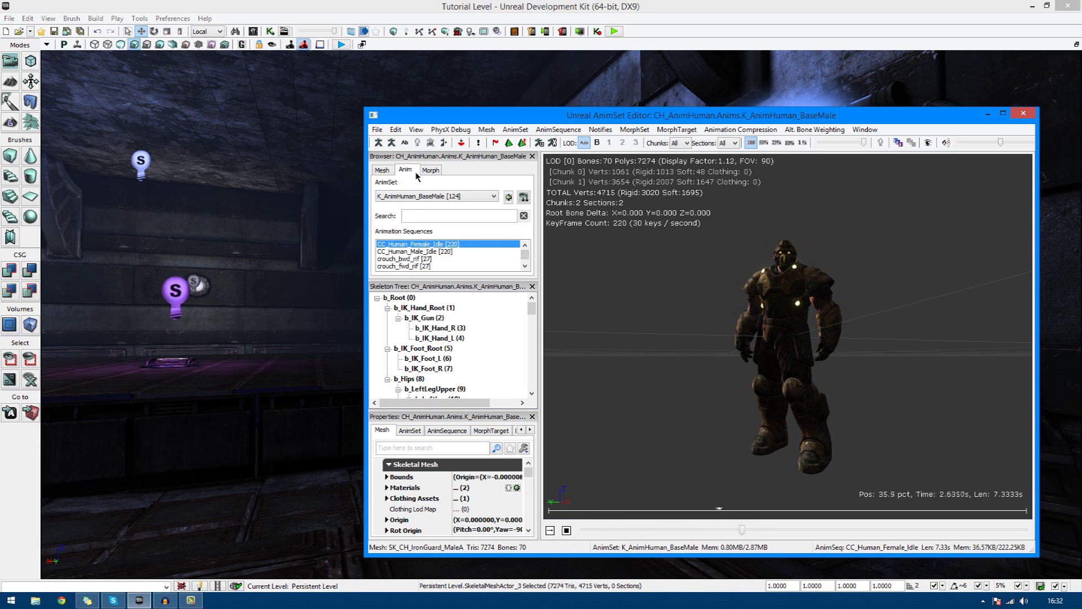
pyautogui.moveTo(524, 254); pyautogui.dragTo(525, 253)
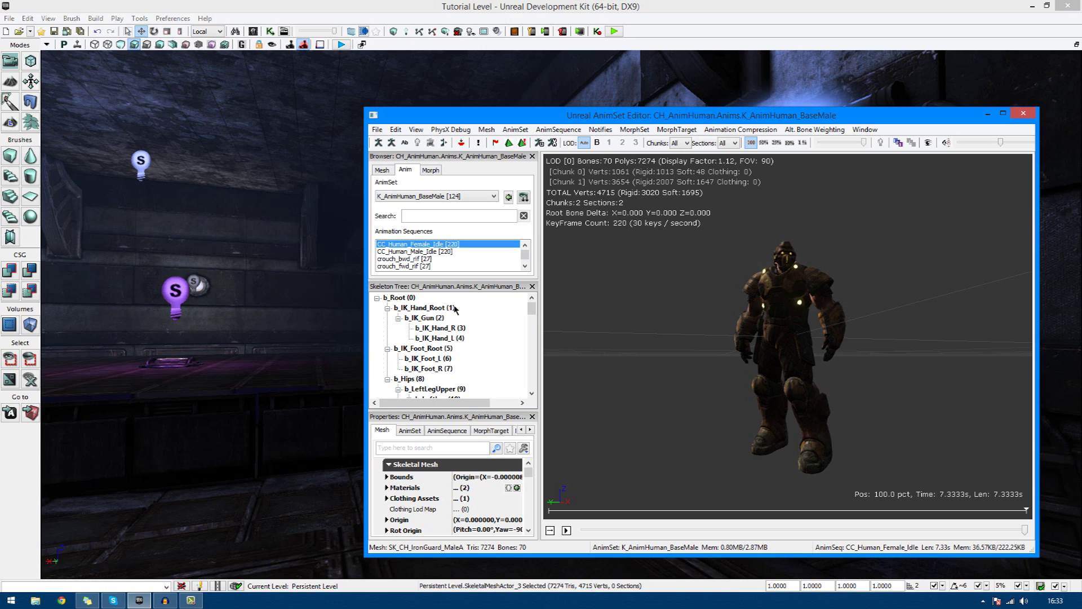
pyautogui.click(419, 260)
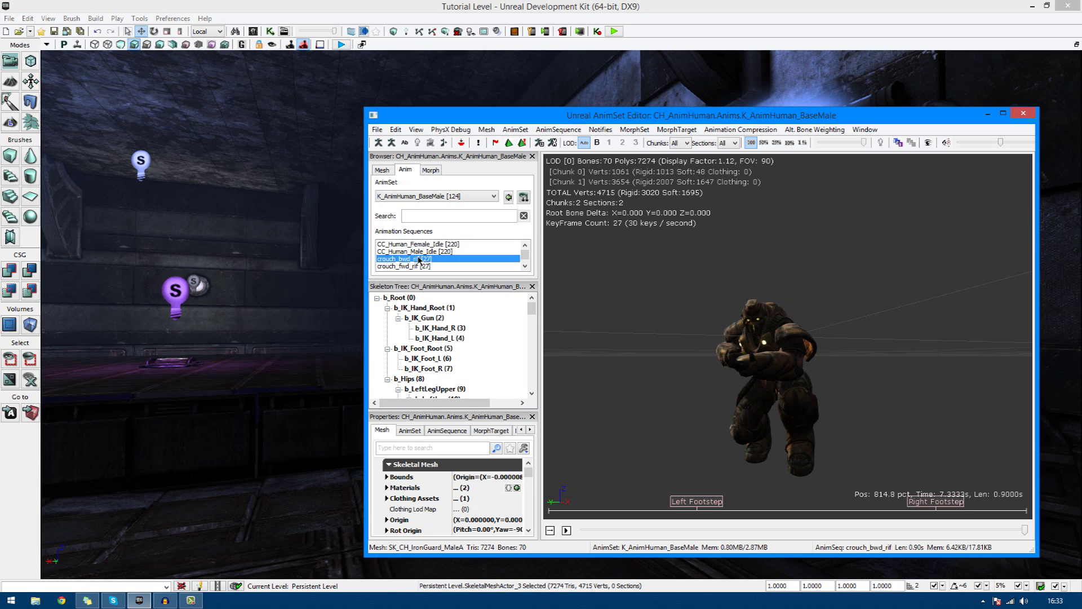
pyautogui.click(387, 172)
pyautogui.click(406, 171)
pyautogui.click(385, 171)
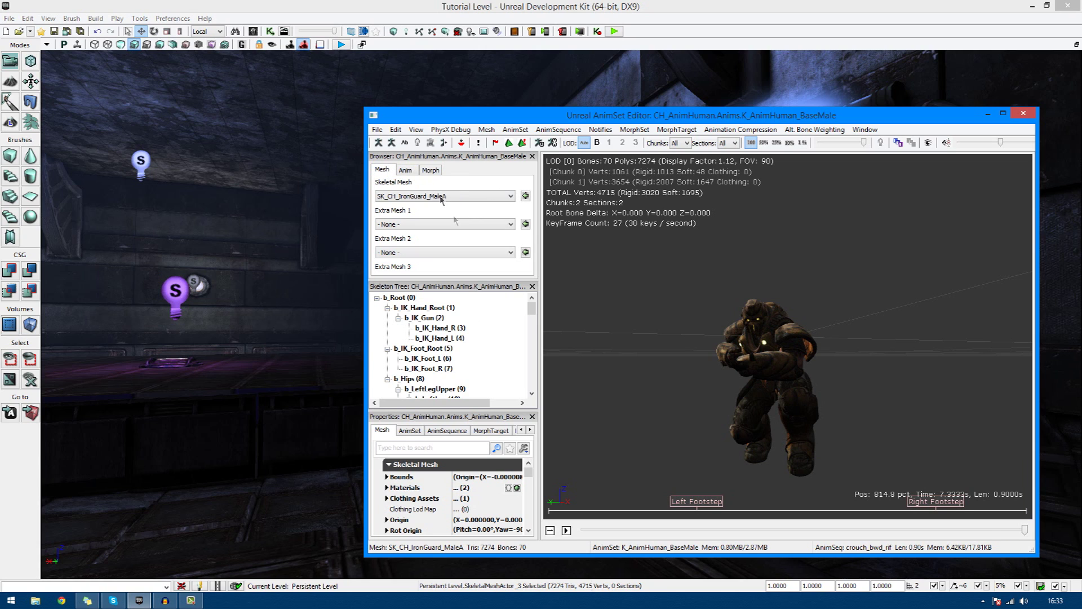
pyautogui.click(406, 170)
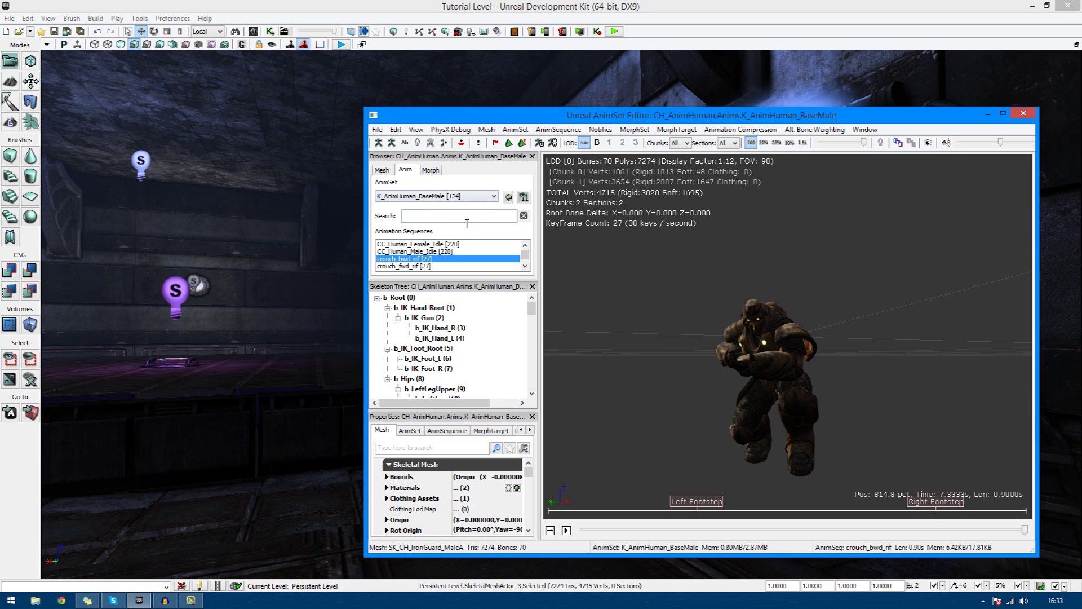
# Step: Play the CC_Human_Male_Idle sequence and view the iron guard up close while it runs
pyautogui.click(406, 251)
pyautogui.click(567, 530)
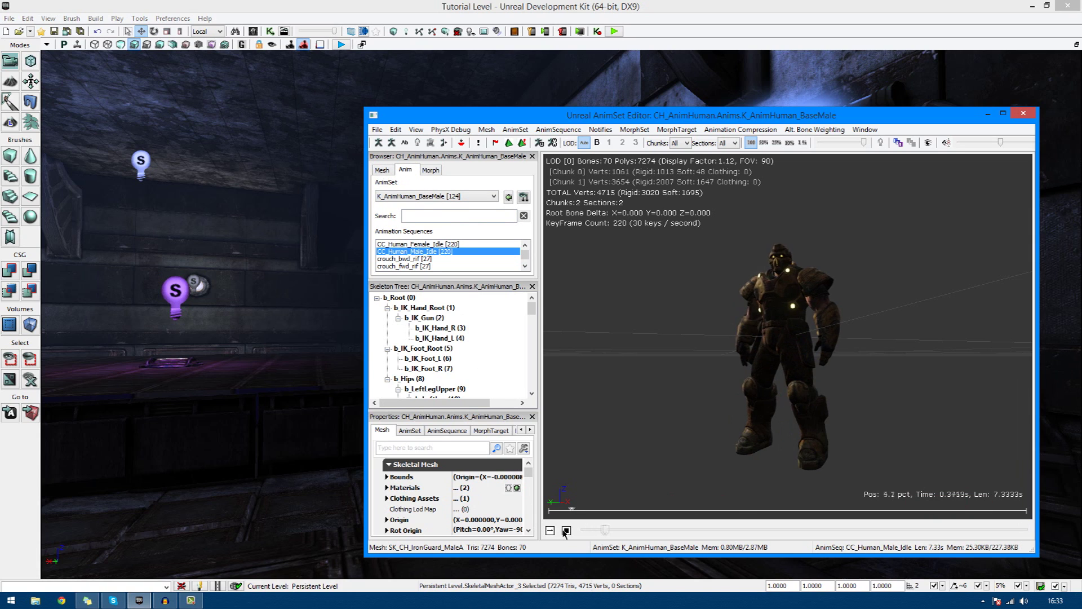
pyautogui.moveTo(923, 463)
pyautogui.mouseDown()
pyautogui.moveTo(924, 395)
pyautogui.moveTo(923, 443)
pyautogui.mouseUp()
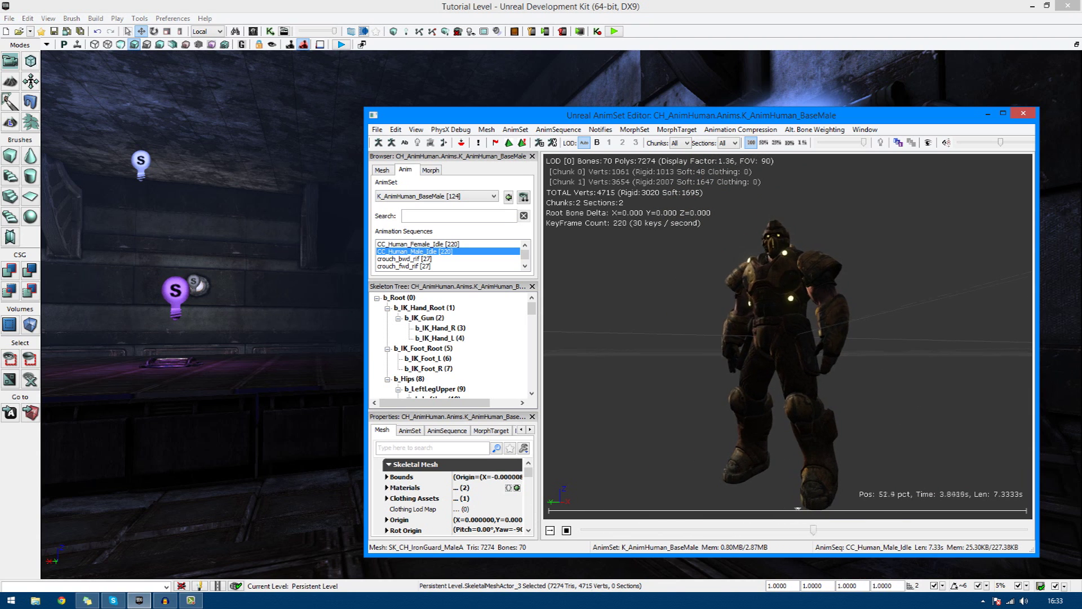
pyautogui.moveTo(789, 379); pyautogui.dragTo(872, 379)
# Step: Play the Death_Headshot sequence, inspect the guard's pose from several angles, and close the AnimSet Editor
pyautogui.click(417, 266)
pyautogui.scroll(-4, 419, 266)
pyautogui.click(419, 267)
pyautogui.click(403, 259)
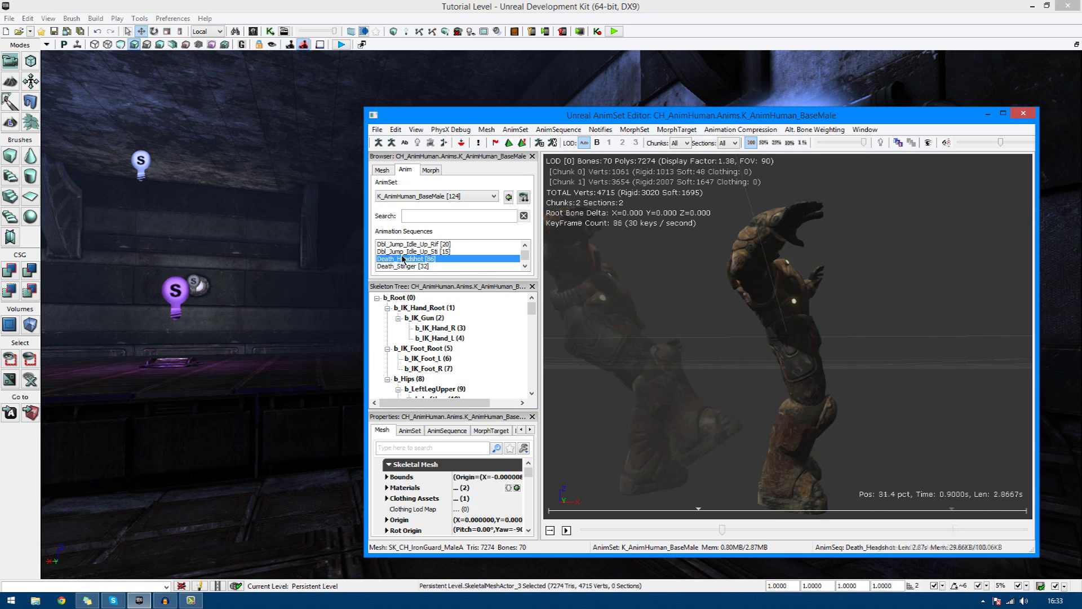
pyautogui.click(567, 529)
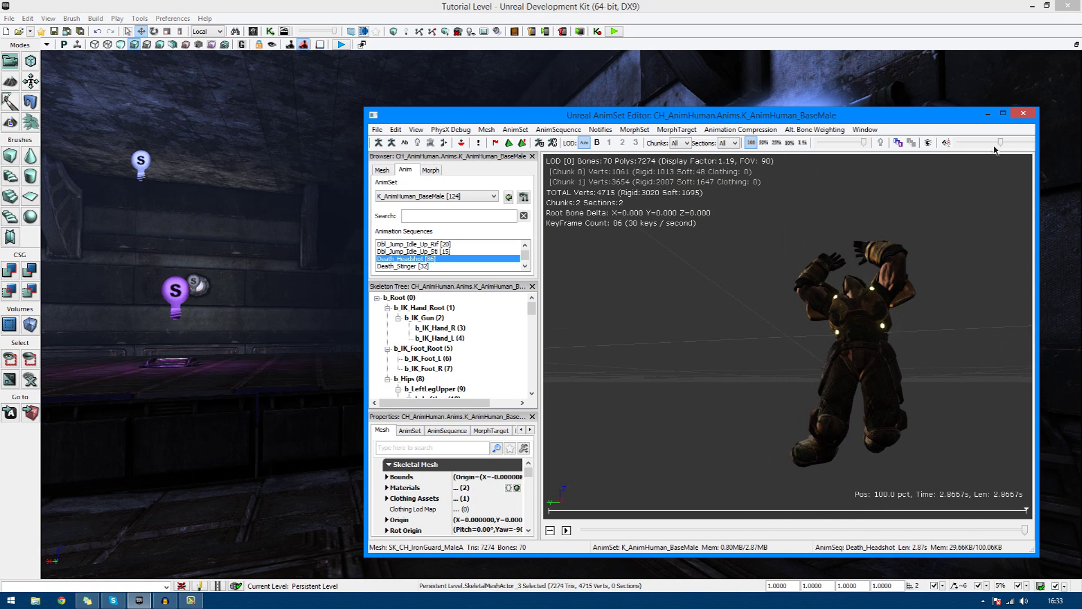
pyautogui.moveTo(877, 241); pyautogui.dragTo(876, 376)
pyautogui.moveTo(981, 248); pyautogui.dragTo(986, 162)
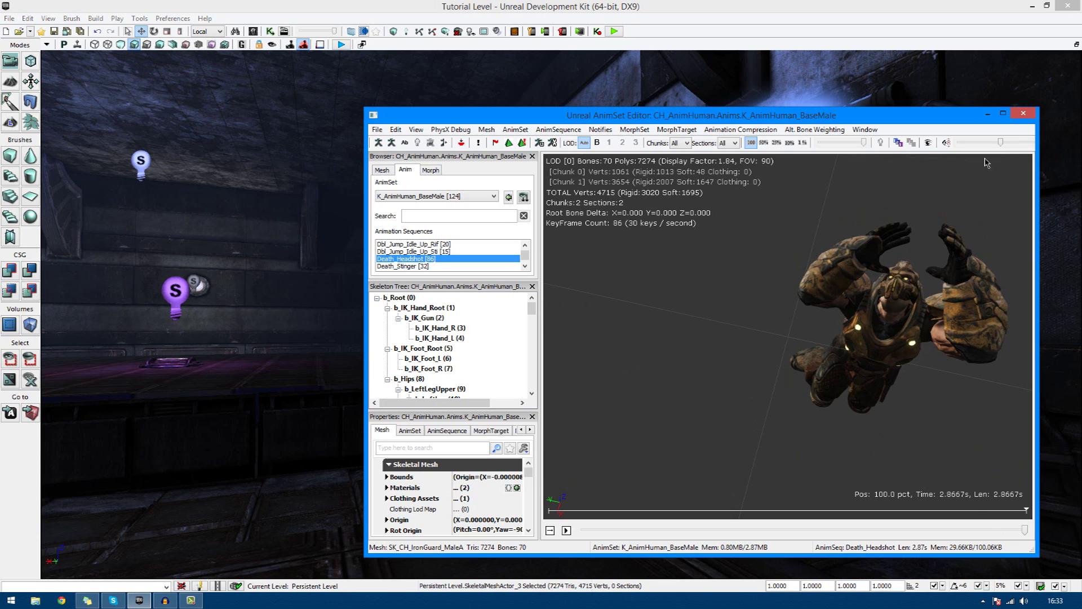
pyautogui.click(1023, 116)
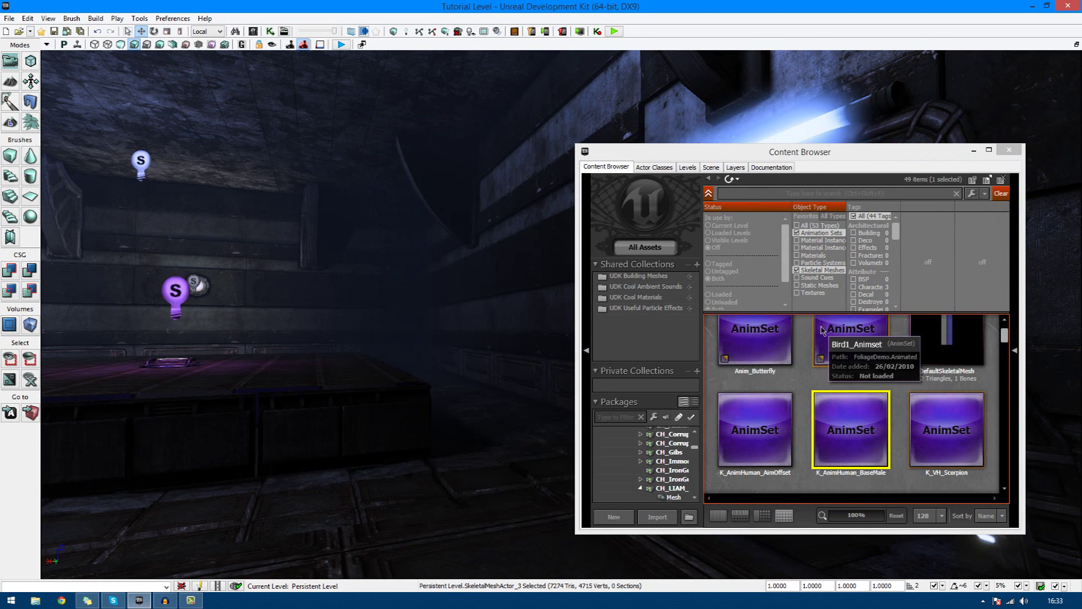
# Step: Open Bird1_Animset, view the bird mesh up close, and close the AnimSet Editor
pyautogui.click(823, 330)
pyautogui.doubleClick(851, 355)
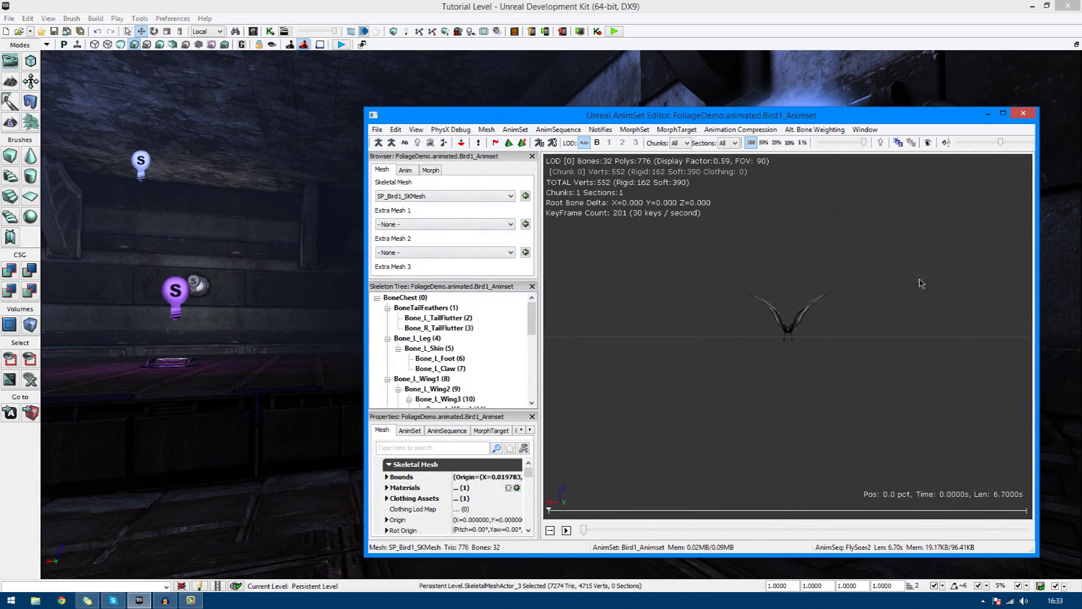
pyautogui.moveTo(788, 337); pyautogui.dragTo(788, 293)
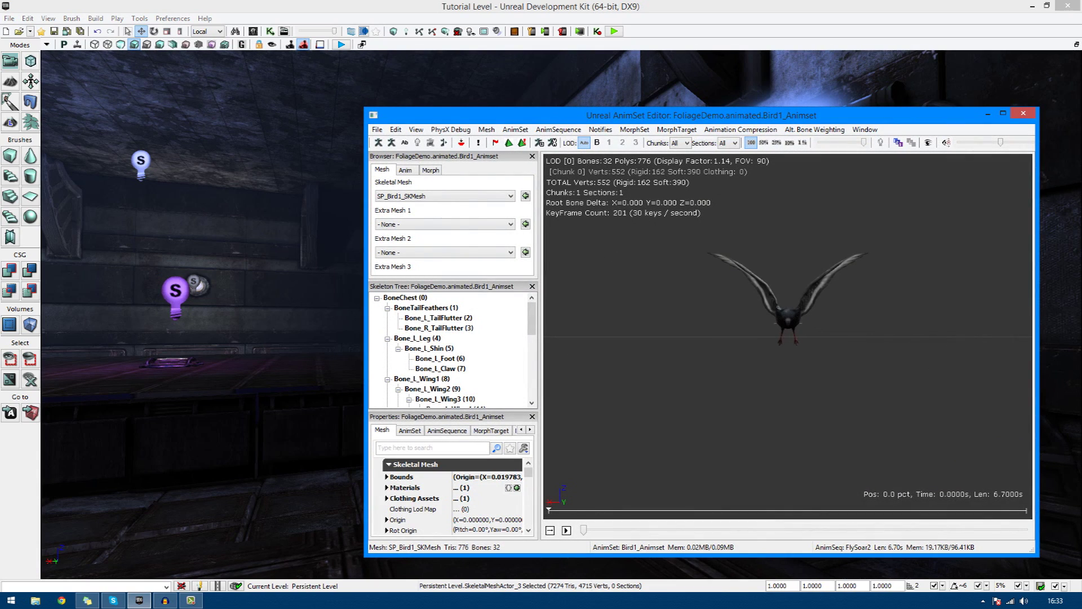
pyautogui.click(1023, 115)
# Step: Move the Content Browser aside and raise the iron guard slightly in the level
pyautogui.moveTo(740, 155); pyautogui.dragTo(925, 162)
pyautogui.click(699, 429)
pyautogui.moveTo(698, 429); pyautogui.dragTo(688, 291, button='right')
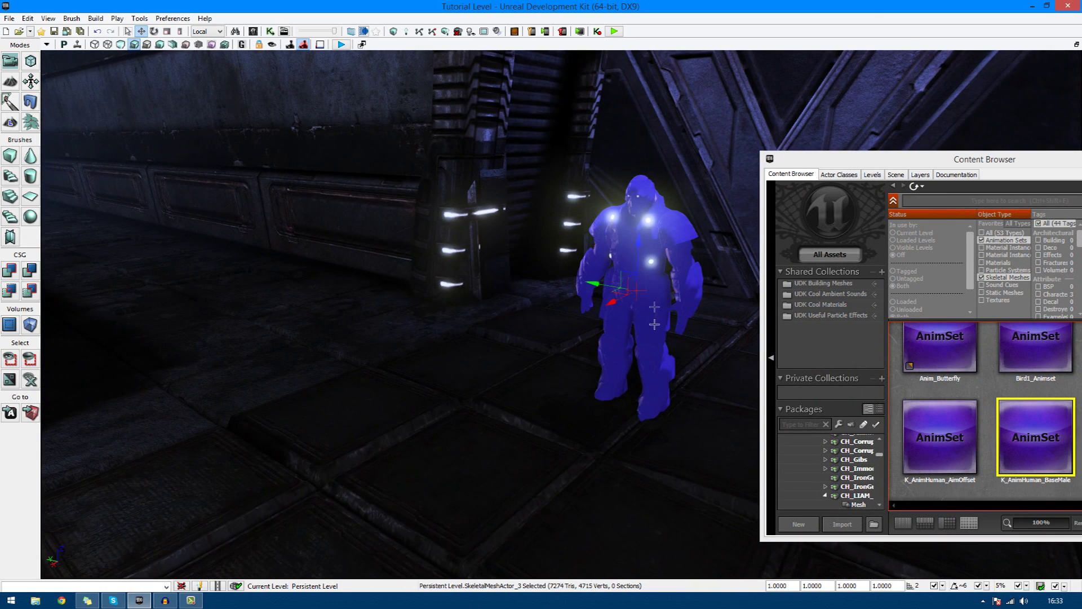
pyautogui.moveTo(646, 270); pyautogui.dragTo(652, 257)
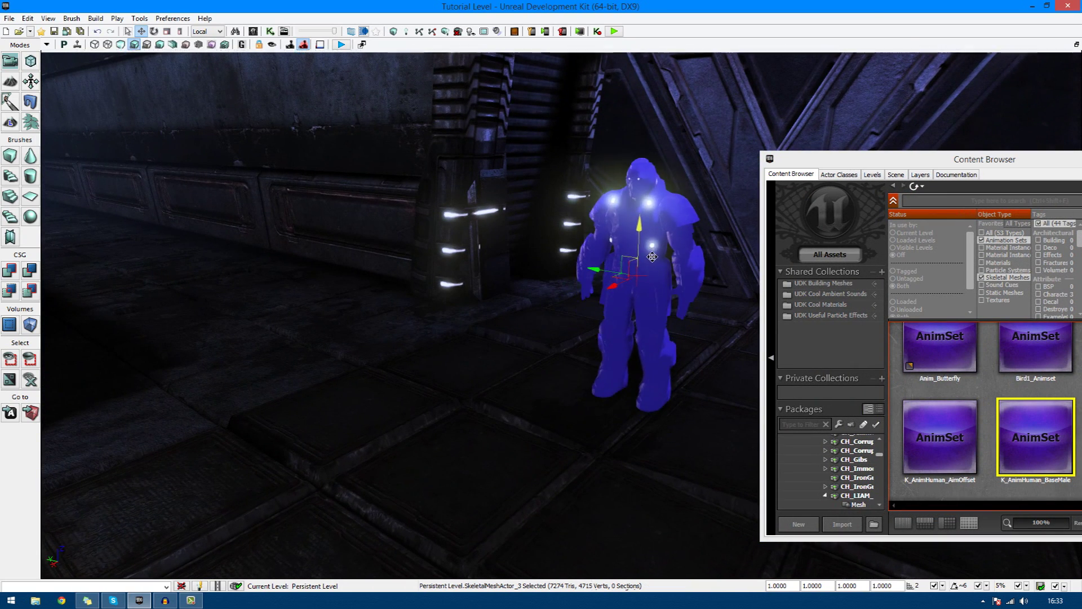
# Step: Create a new Matinee in the level's Kismet sequence and open it for editing
pyautogui.click(271, 31)
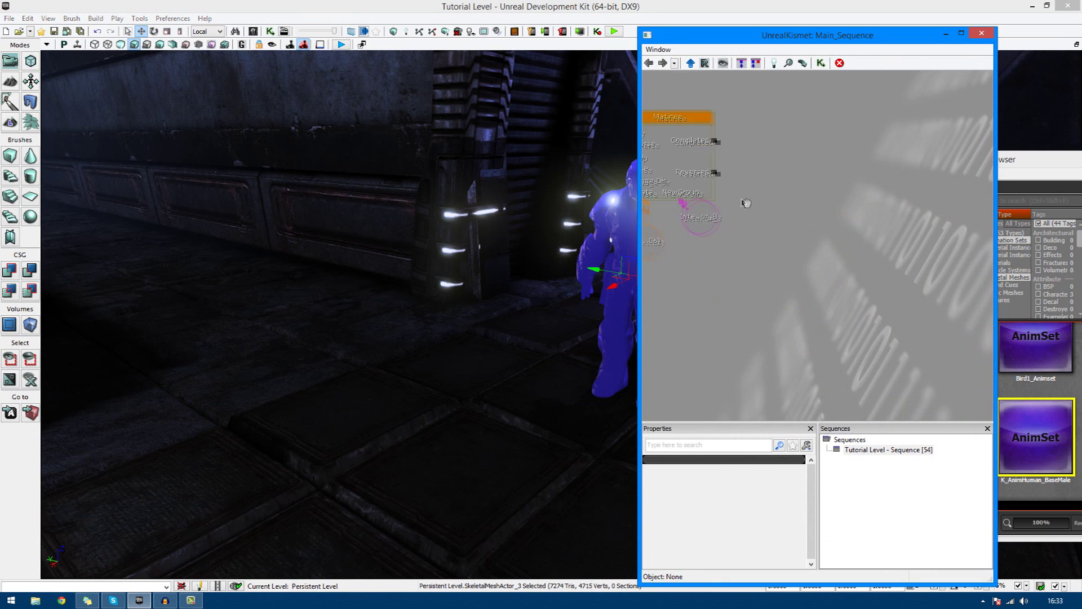
pyautogui.rightClick(816, 297)
pyautogui.click(851, 304)
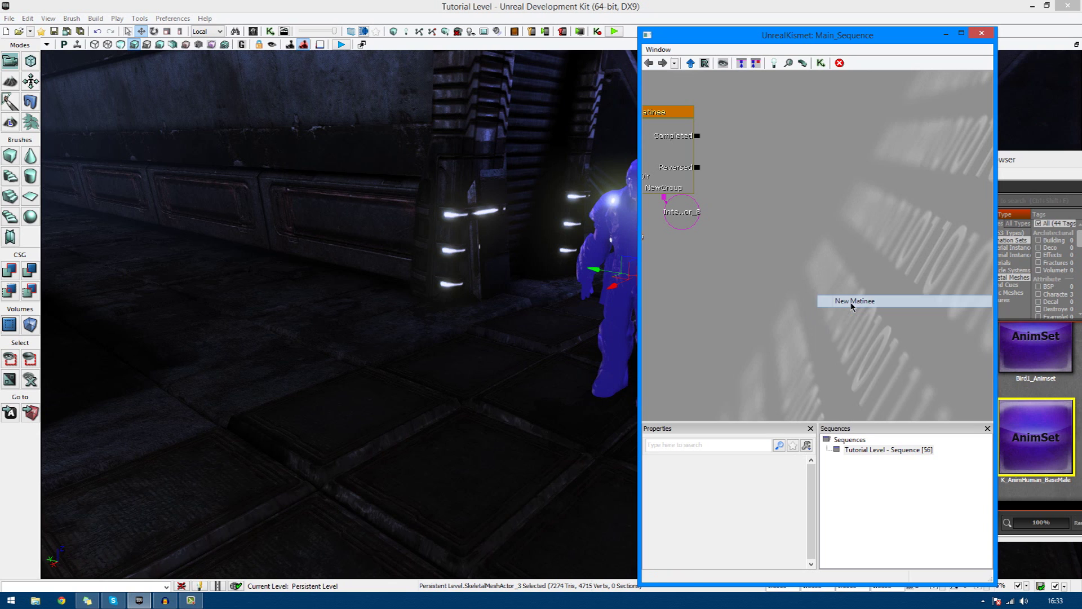
pyautogui.doubleClick(863, 327)
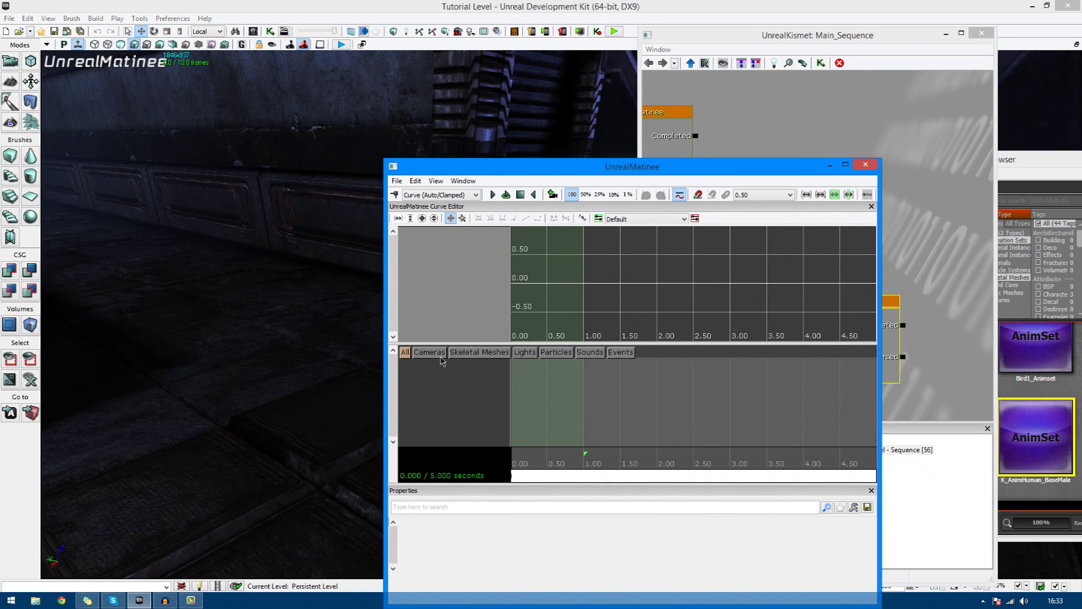
# Step: Add a new skeletal mesh group for the iron guard, keeping the default name NewSkeletalMeshGroup
pyautogui.rightClick(447, 377)
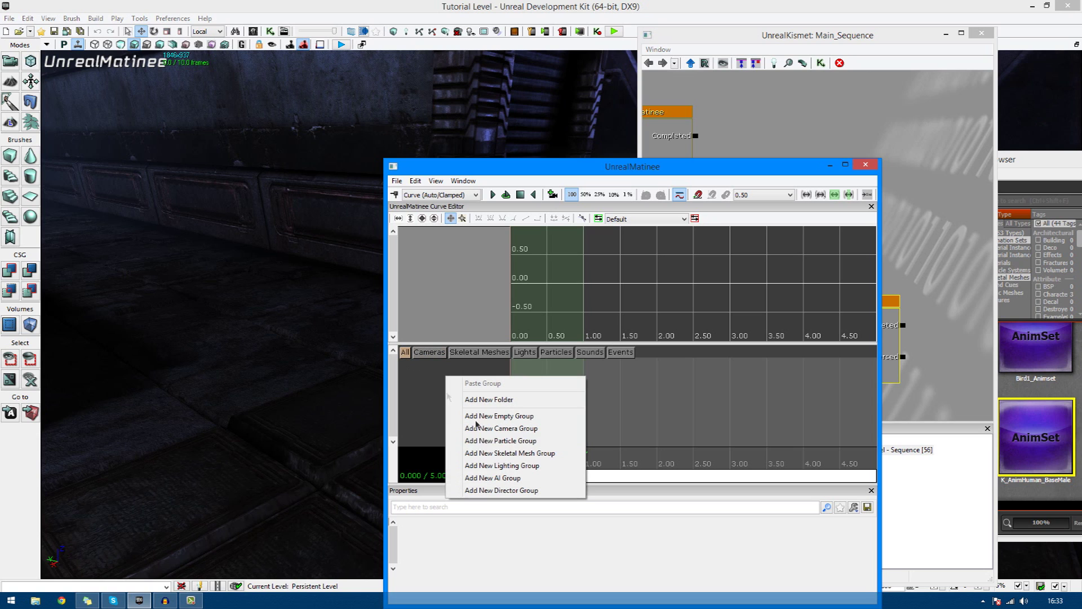
pyautogui.click(517, 455)
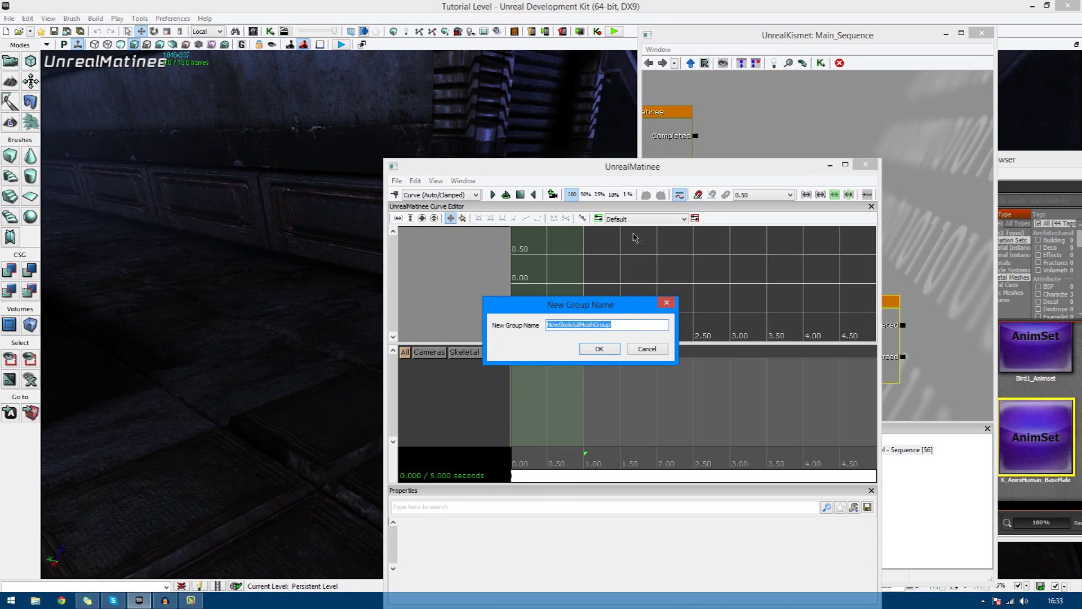
pyautogui.click(599, 349)
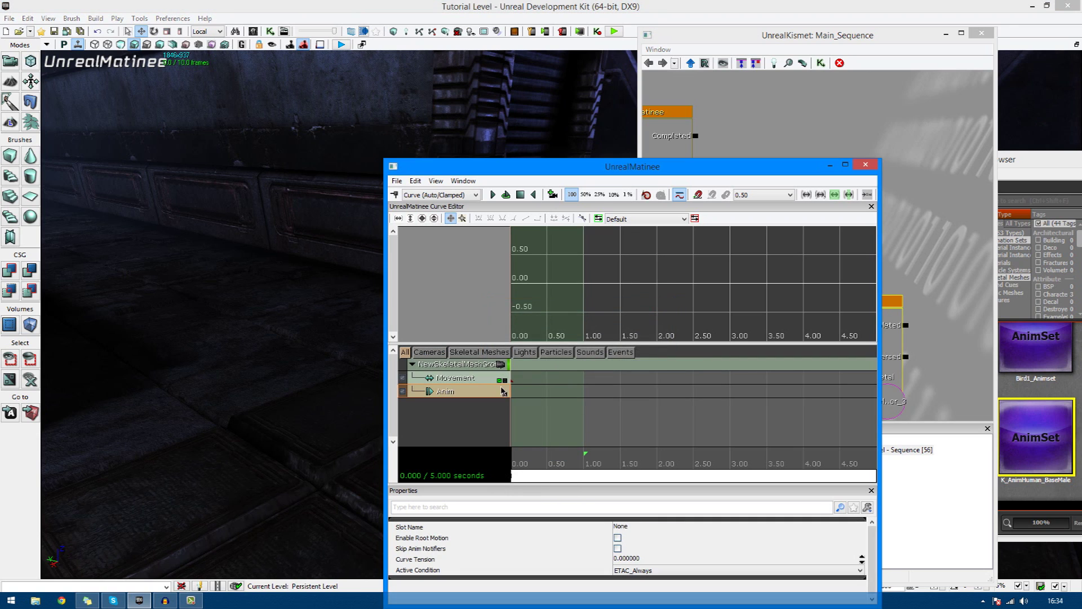
# Step: Review the Movement and Anim tracks, add an empty Group Anim Sets entry to NewSkeletalMeshGroup, and close Kismet
pyautogui.click(473, 380)
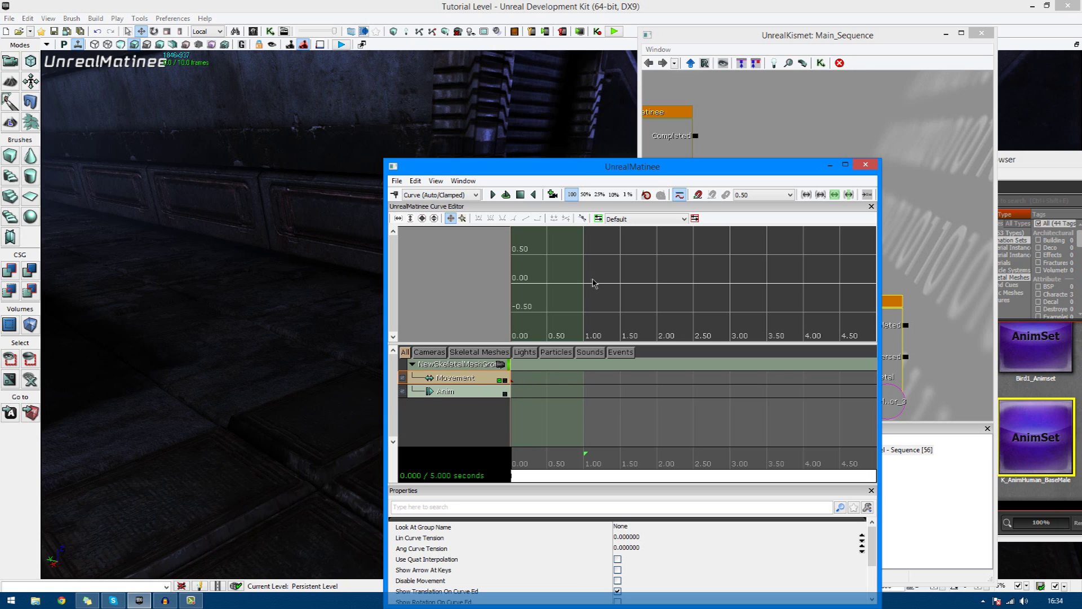
pyautogui.click(453, 392)
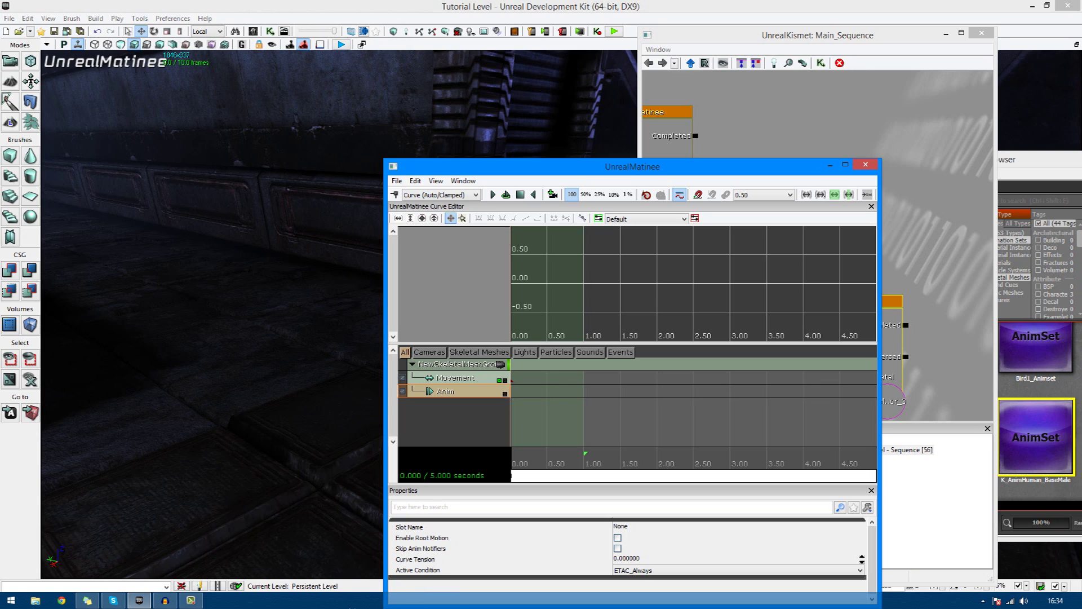
pyautogui.click(451, 418)
pyautogui.click(452, 364)
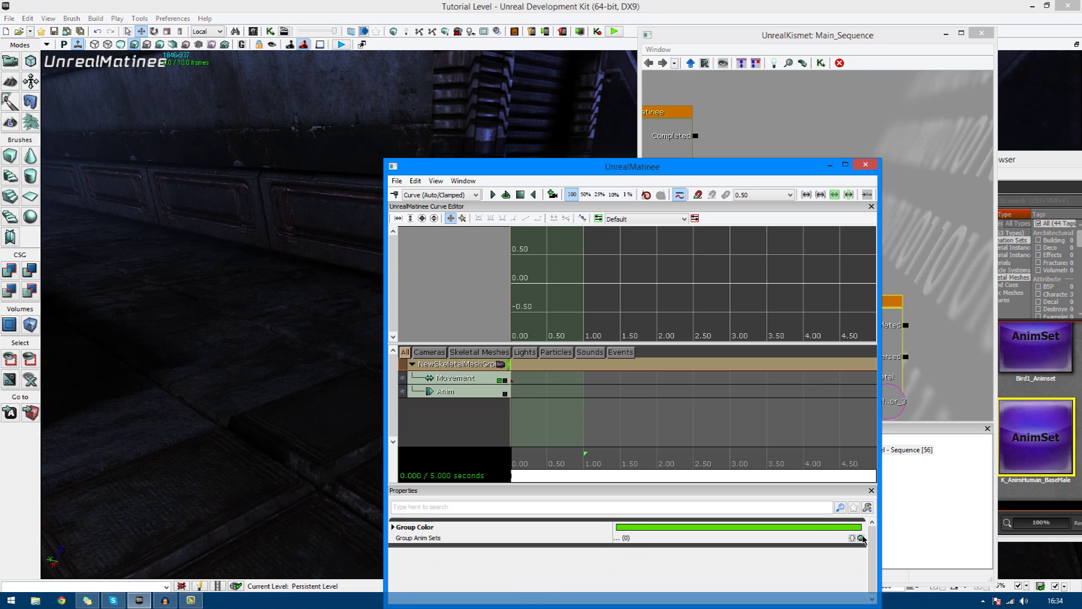
pyautogui.click(861, 538)
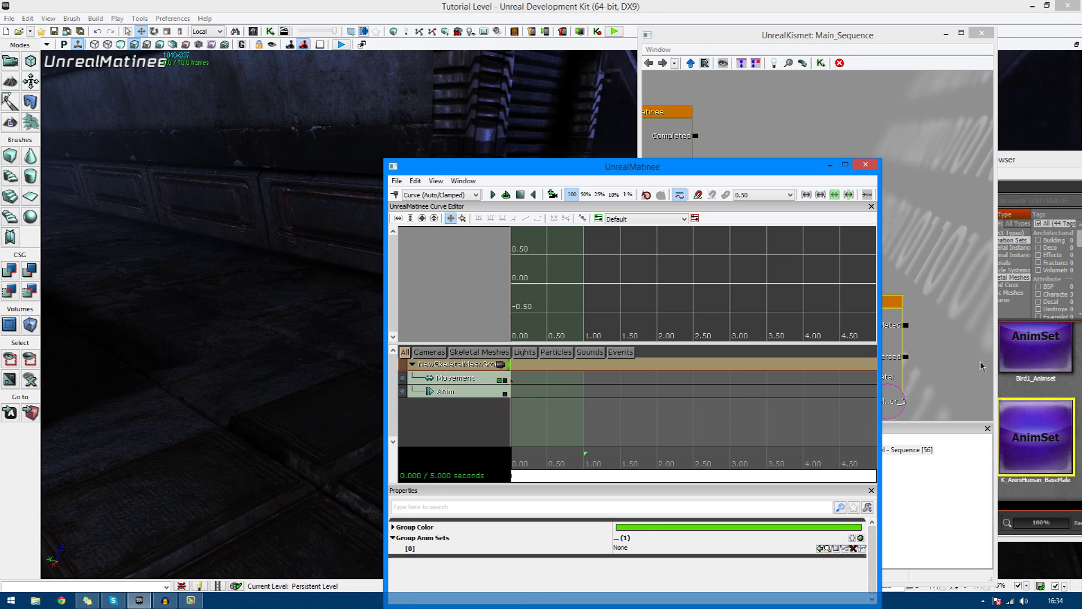
pyautogui.click(979, 36)
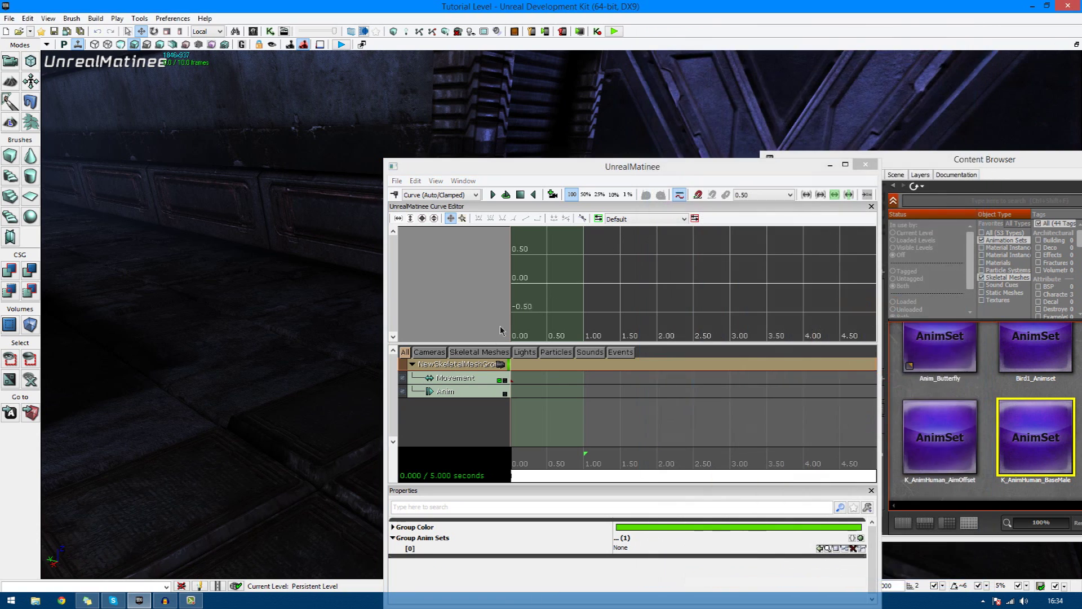
# Step: Try to add an animation key to the Anim track at the start of the timeline
pyautogui.click(555, 391)
pyautogui.press('Return')
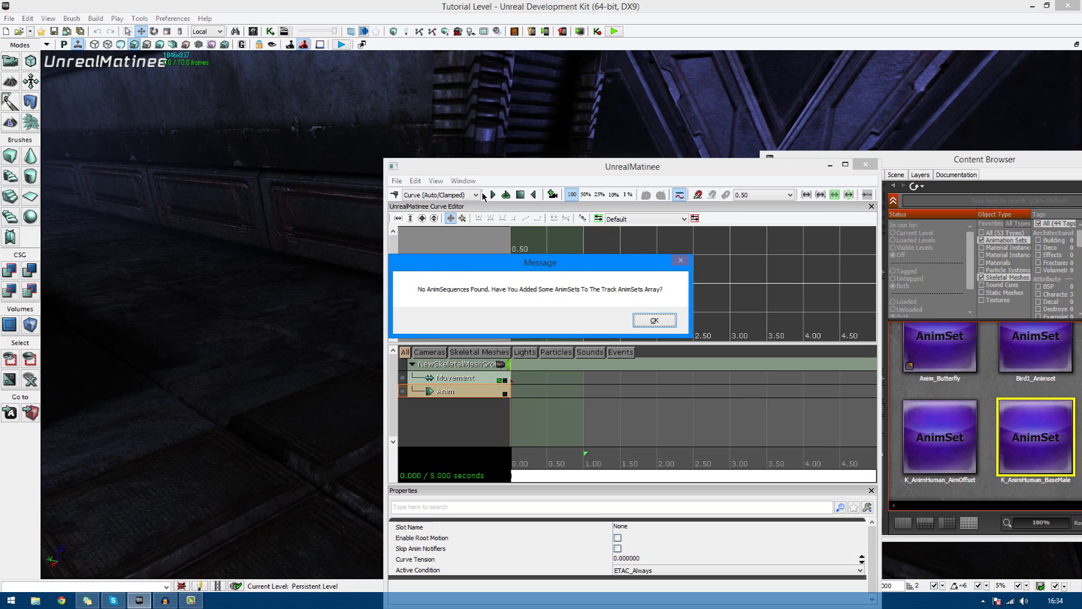
pyautogui.click(654, 324)
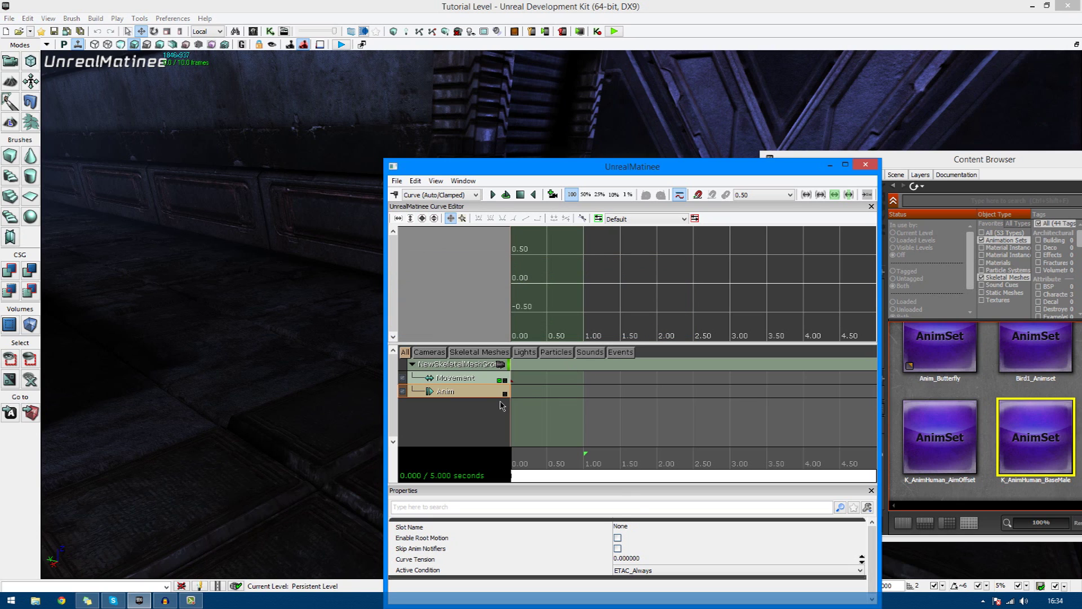
# Step: Add four extra Group Anim Sets entries to NewSkeletalMeshGroup and delete them again, keeping only entry [0]
pyautogui.click(453, 365)
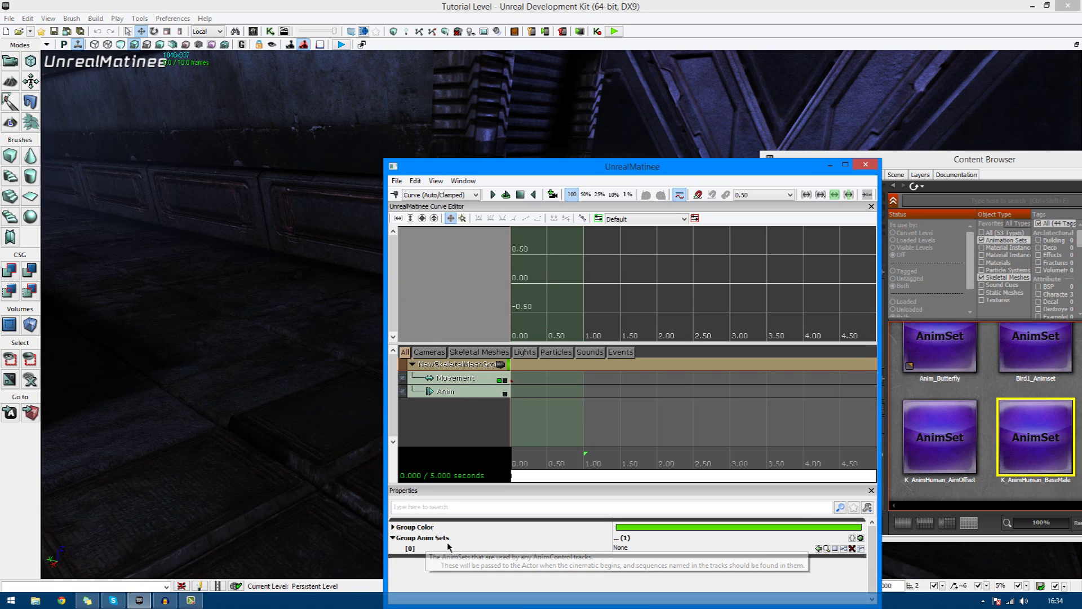
pyautogui.click(860, 538)
pyautogui.click(860, 538)
pyautogui.click(860, 538)
pyautogui.click(861, 538)
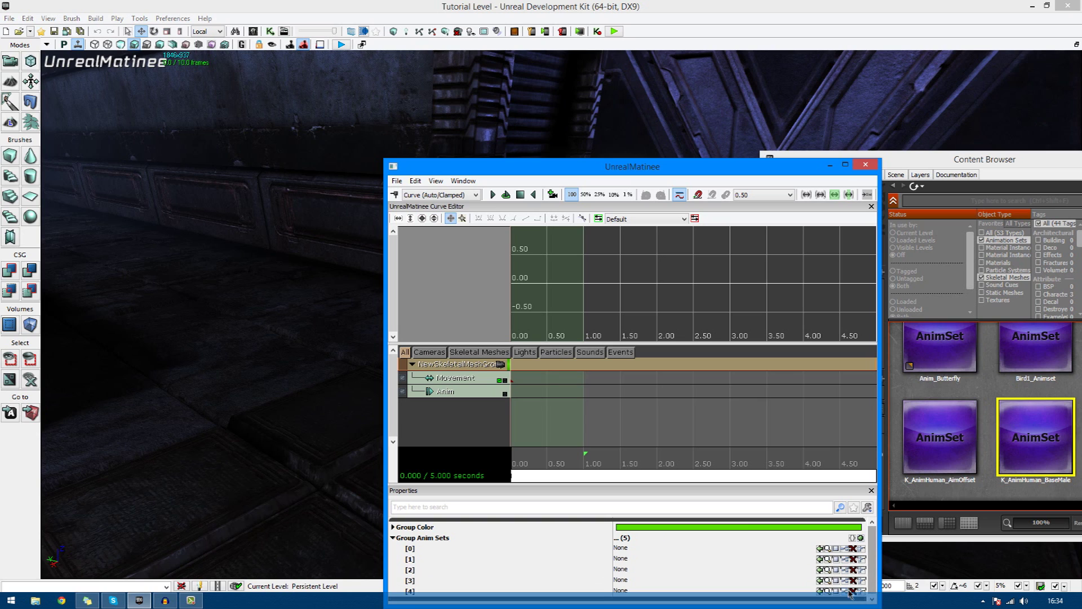
pyautogui.click(854, 589)
pyautogui.click(853, 580)
pyautogui.click(853, 569)
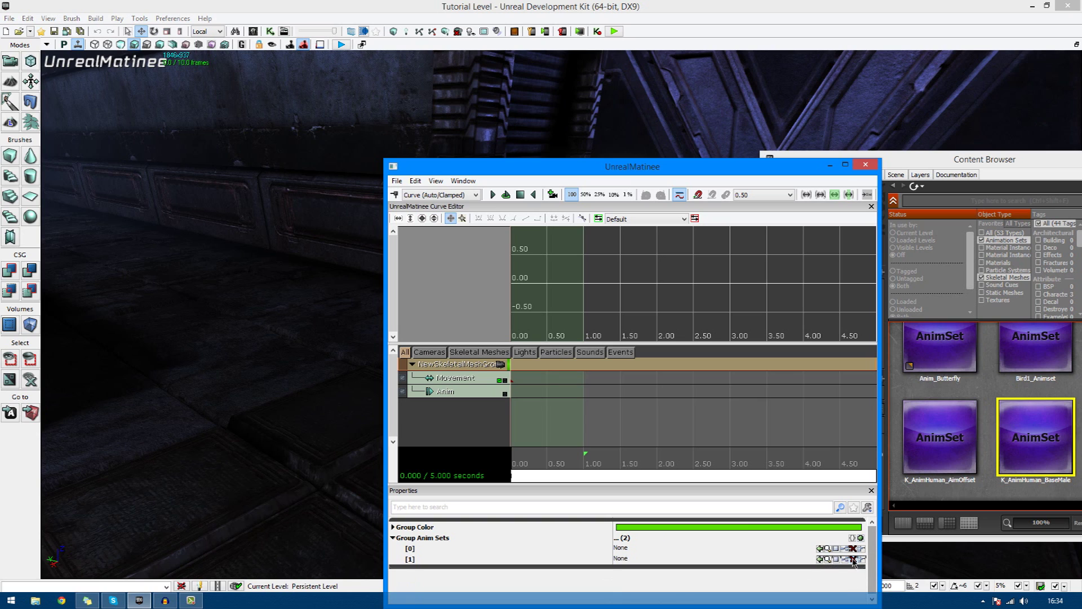
pyautogui.click(853, 559)
# Step: Assign the K_AnimHuman_BaseMale animation set to entry [0] of the group's Group Anim Sets
pyautogui.click(1019, 450)
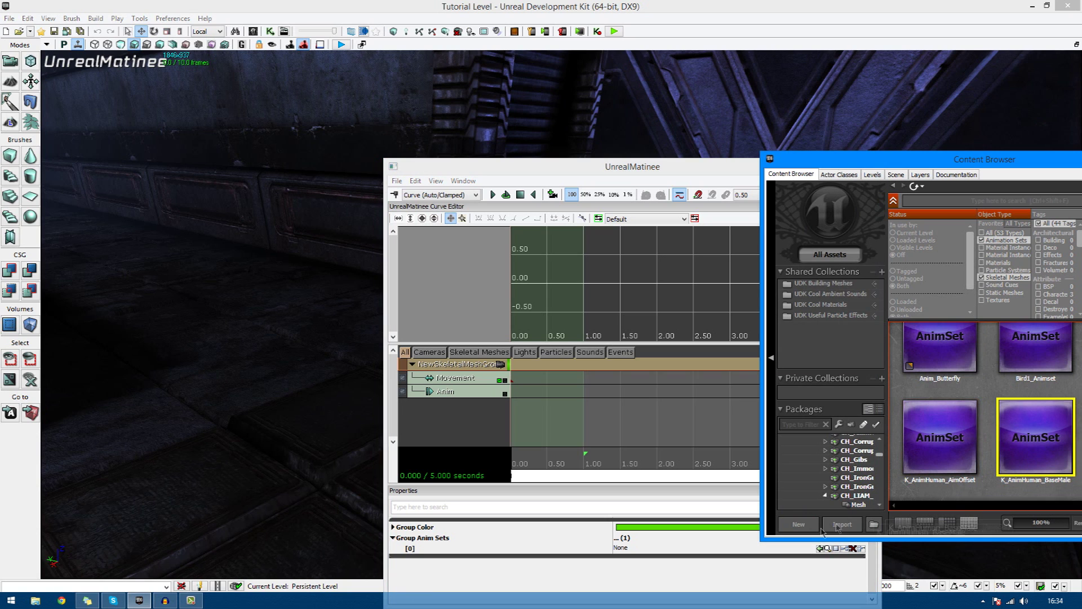
pyautogui.click(711, 547)
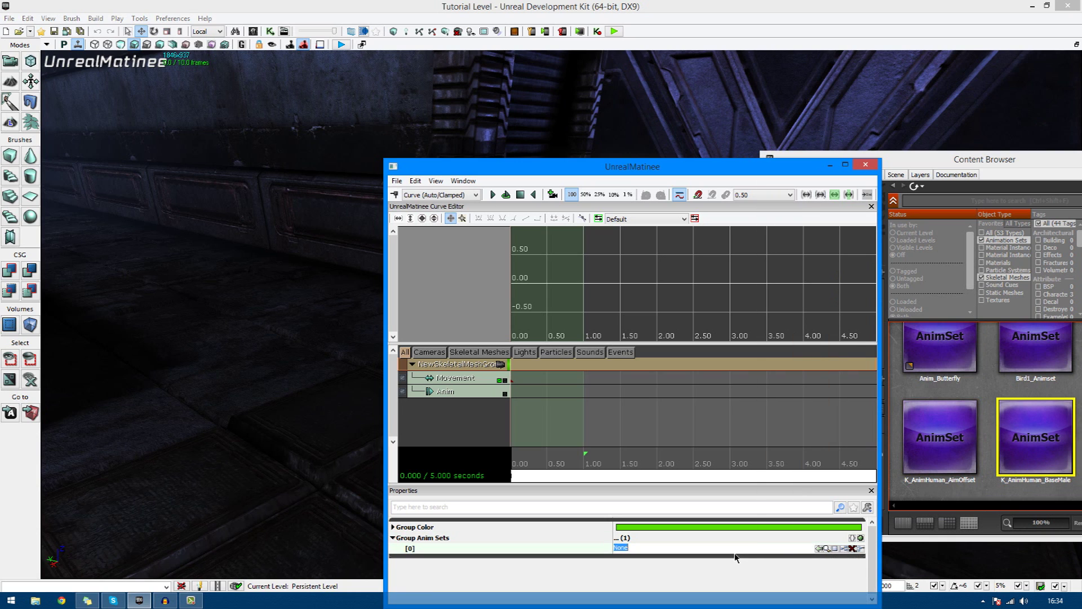
pyautogui.click(818, 549)
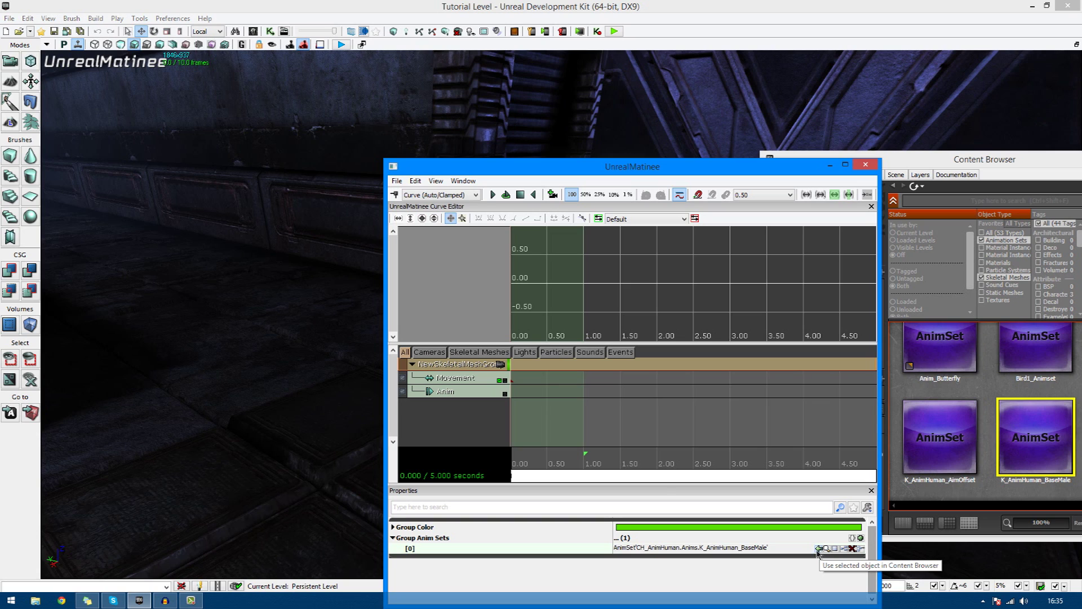
# Step: Add an animation key using the CC_Human_Male_Idle sequence at the start of the Anim track
pyautogui.click(457, 393)
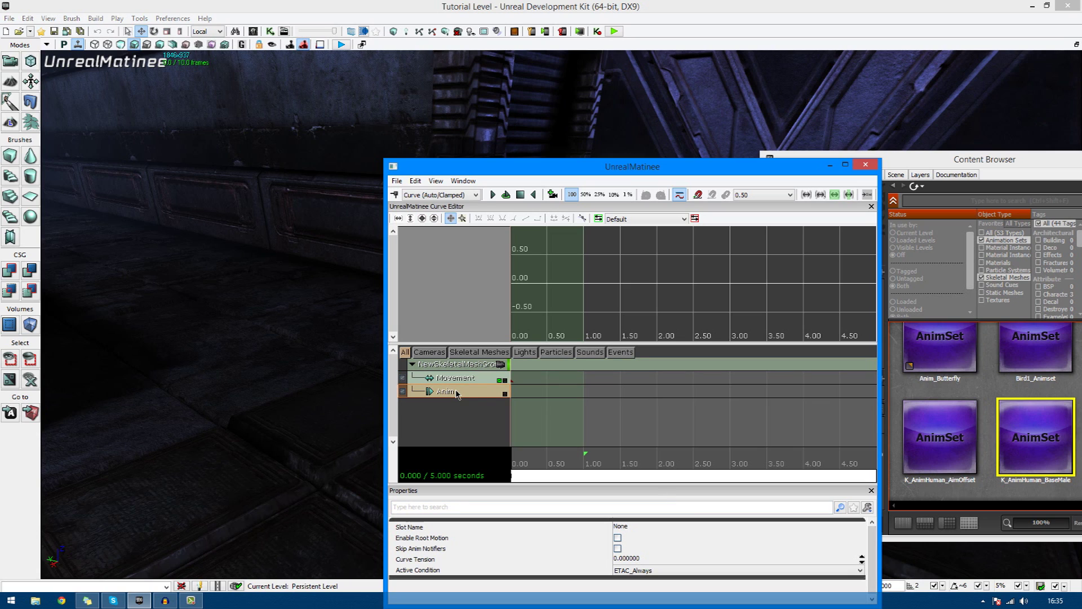
pyautogui.press('Return')
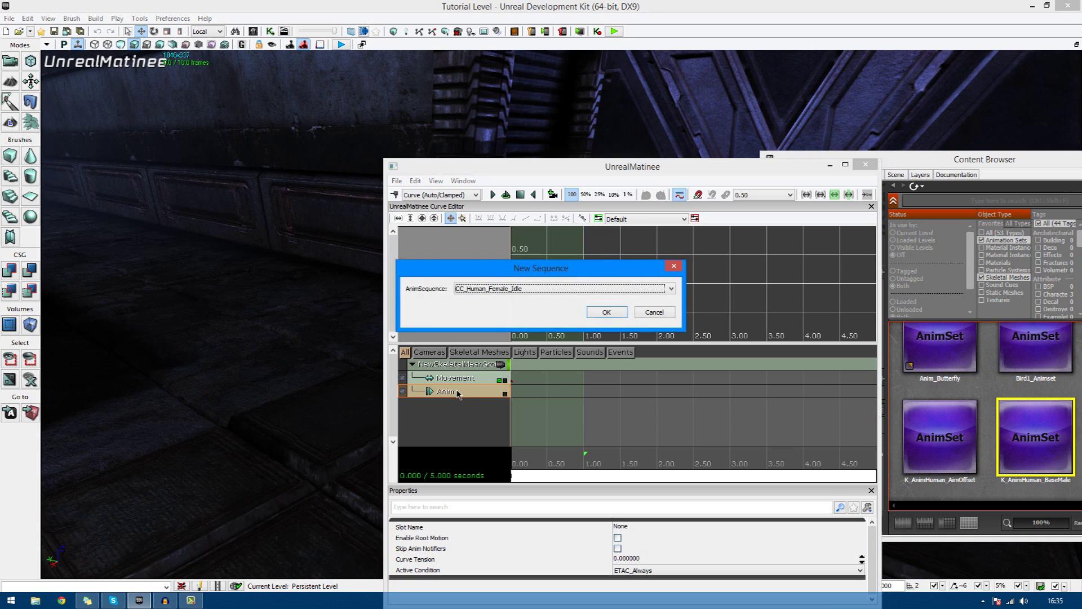
pyautogui.click(499, 290)
pyautogui.moveTo(674, 341)
pyautogui.mouseDown()
pyautogui.moveTo(658, 511)
pyautogui.moveTo(669, 338)
pyautogui.mouseUp()
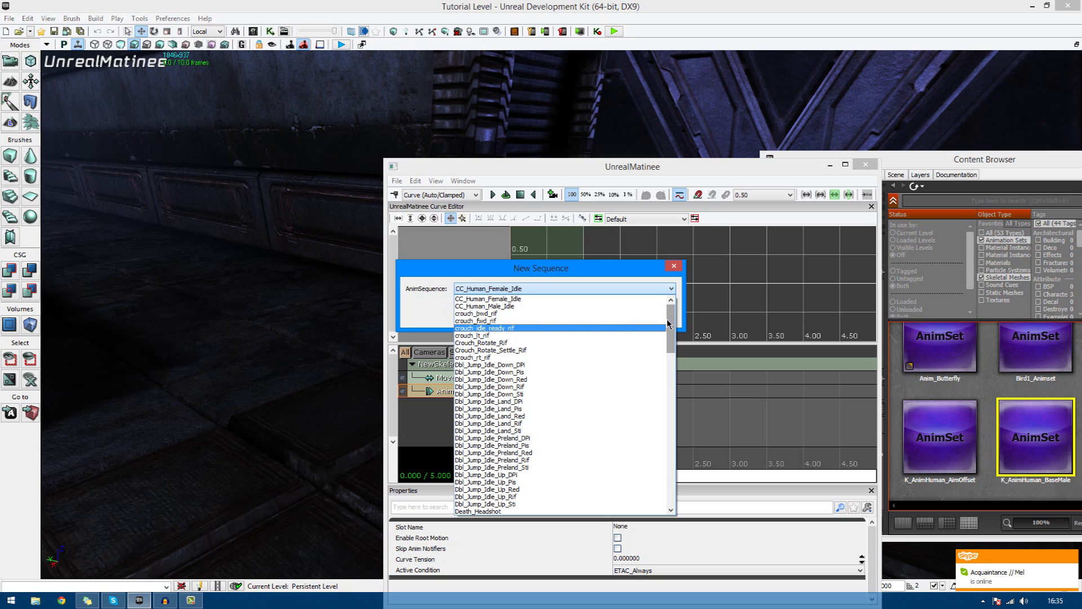
pyautogui.click(507, 306)
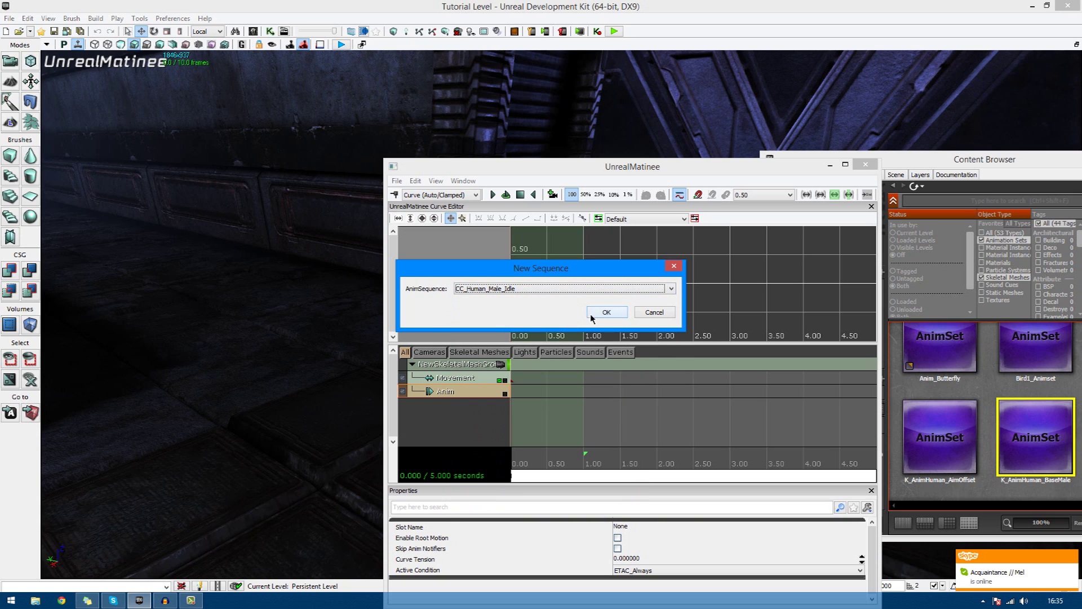
pyautogui.click(606, 315)
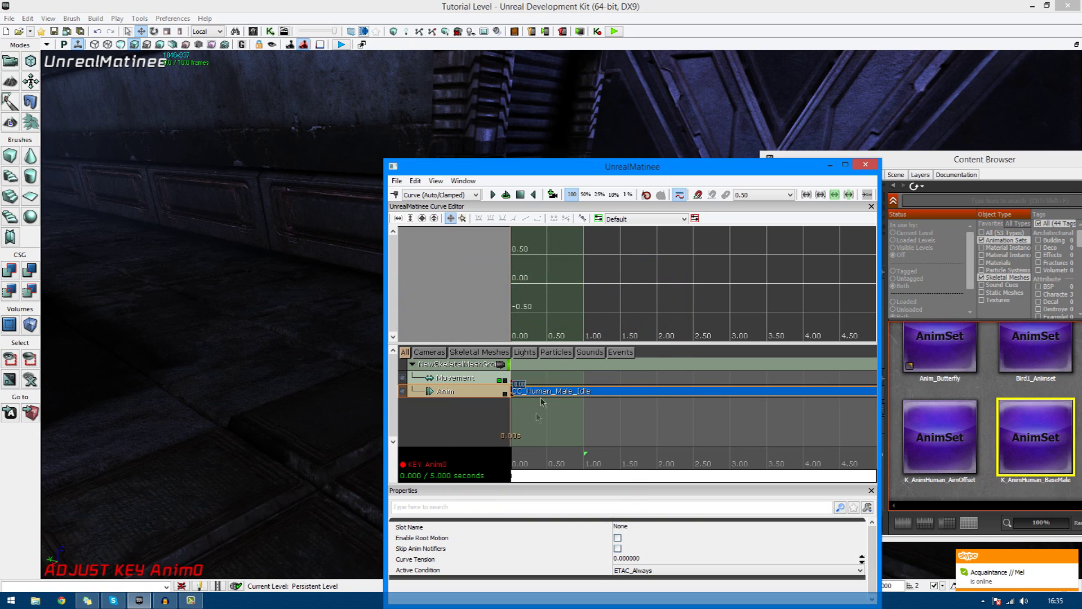
# Step: Try moving the CC_Human_Male_Idle key along the Anim track, out to about 6.05 s
pyautogui.moveTo(546, 479); pyautogui.dragTo(810, 474)
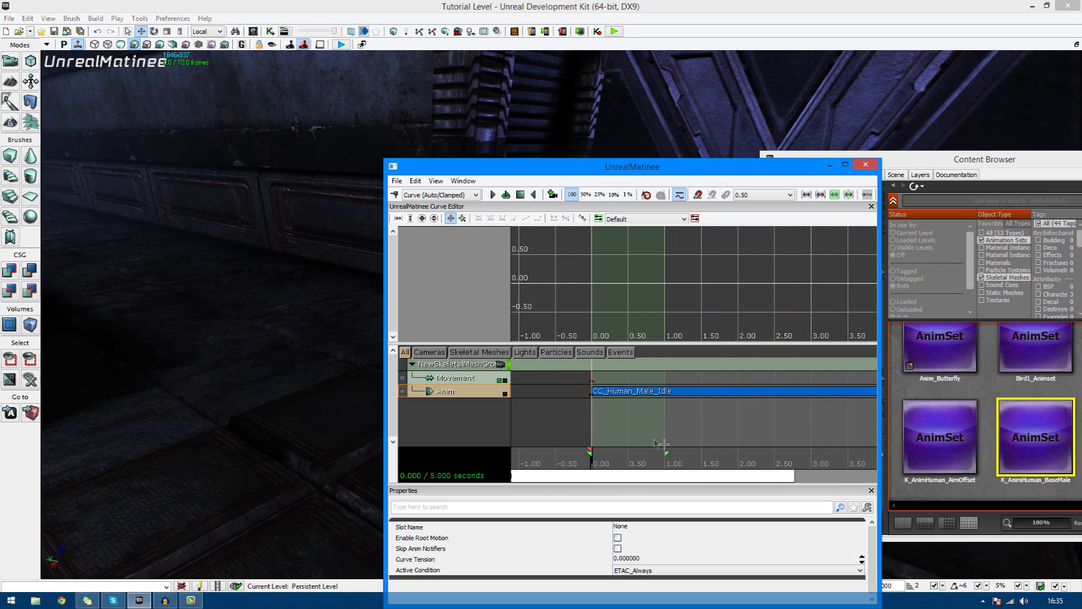
pyautogui.click(600, 403)
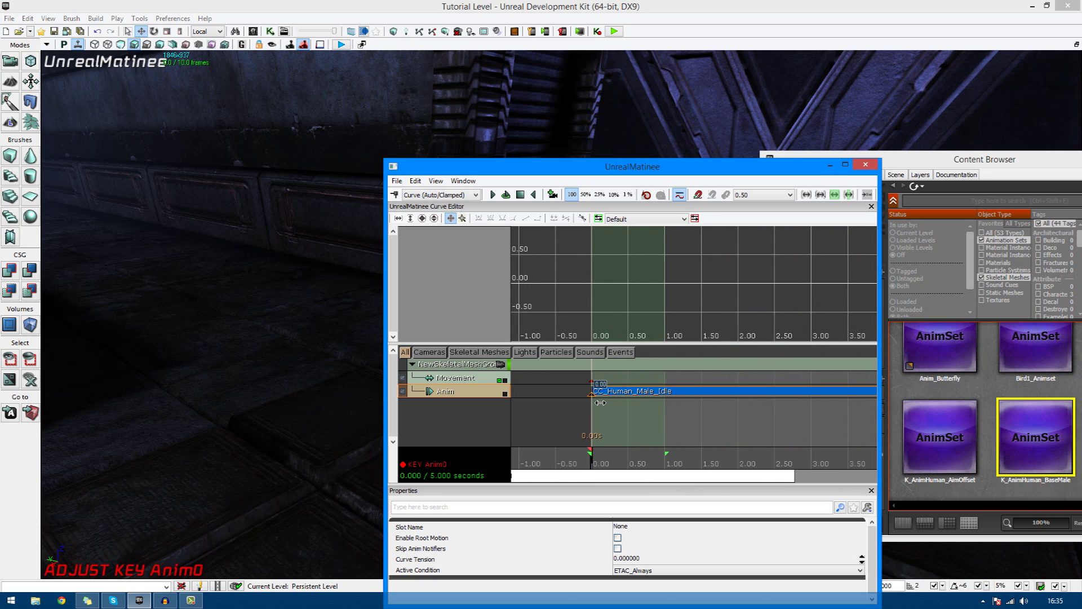
pyautogui.moveTo(600, 402); pyautogui.dragTo(807, 402)
pyautogui.moveTo(697, 475); pyautogui.dragTo(761, 481)
pyautogui.click(577, 415)
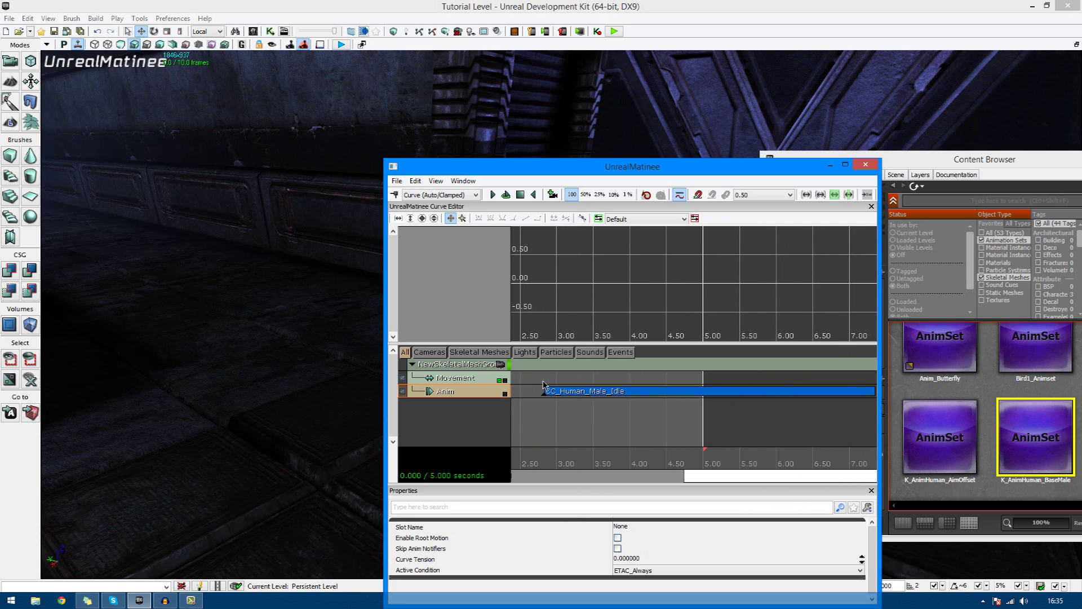
pyautogui.moveTo(551, 391); pyautogui.dragTo(795, 402)
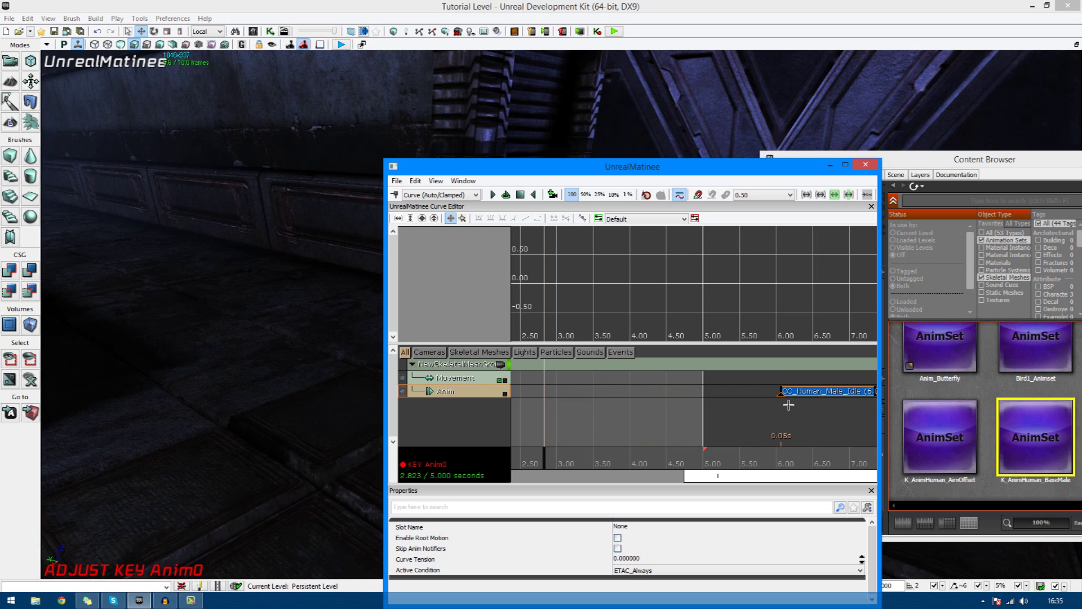
# Step: Move the CC_Human_Male_Idle key back to the beginning of the Anim track, at about 0.02 s
pyautogui.moveTo(786, 404); pyautogui.dragTo(542, 401)
pyautogui.moveTo(709, 480); pyautogui.dragTo(526, 476)
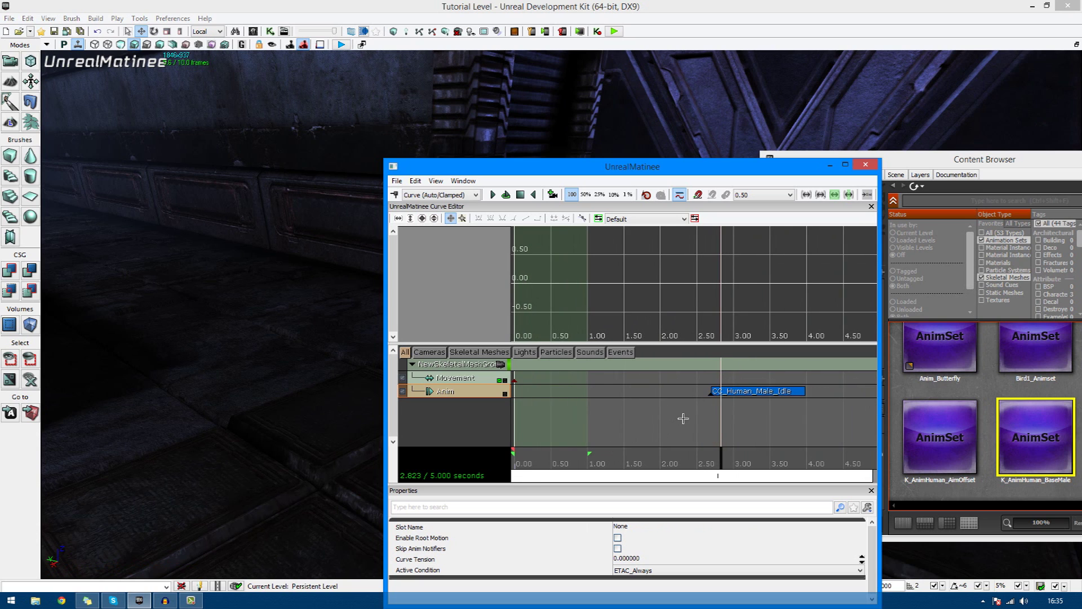
pyautogui.moveTo(718, 393); pyautogui.dragTo(523, 417)
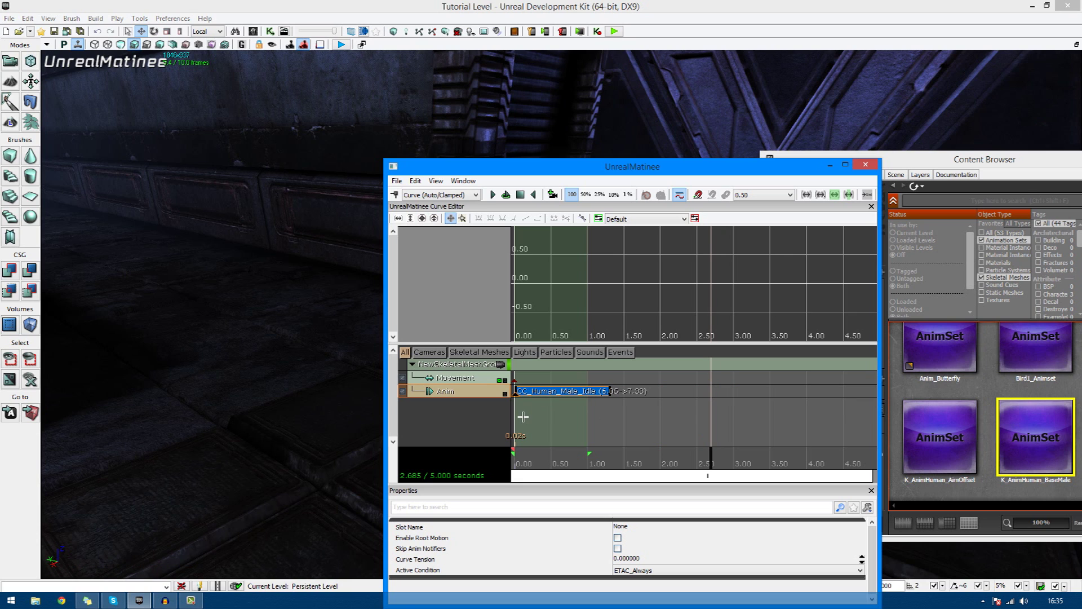
pyautogui.moveTo(575, 475); pyautogui.dragTo(549, 479)
pyautogui.moveTo(555, 401); pyautogui.dragTo(557, 405)
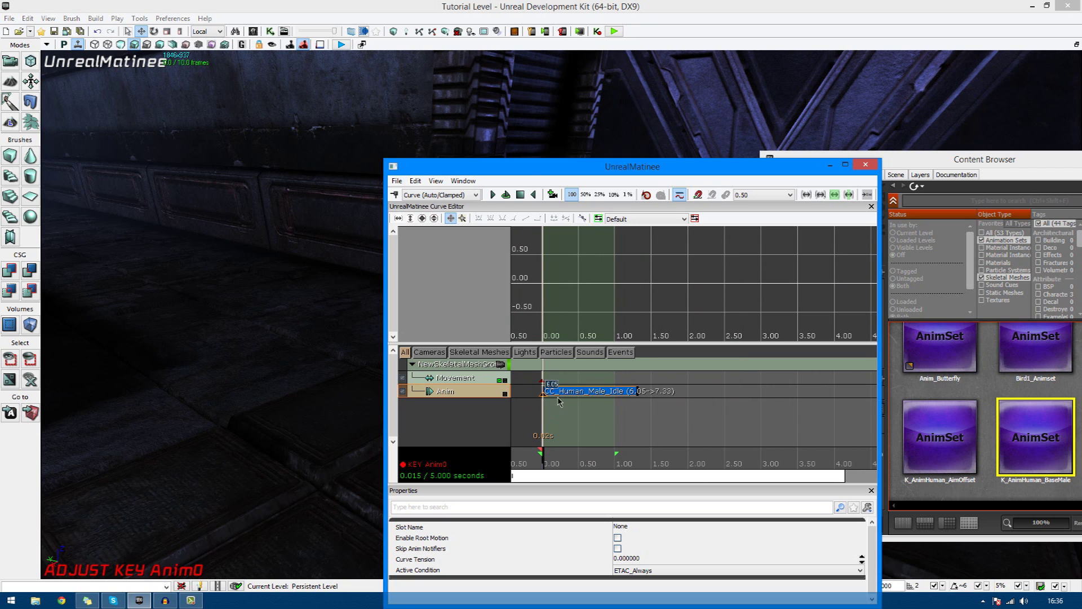
# Step: Move the Matinee window aside and play the sequence to preview the guard's idle animation in the level
pyautogui.moveTo(520, 180); pyautogui.dragTo(813, 142)
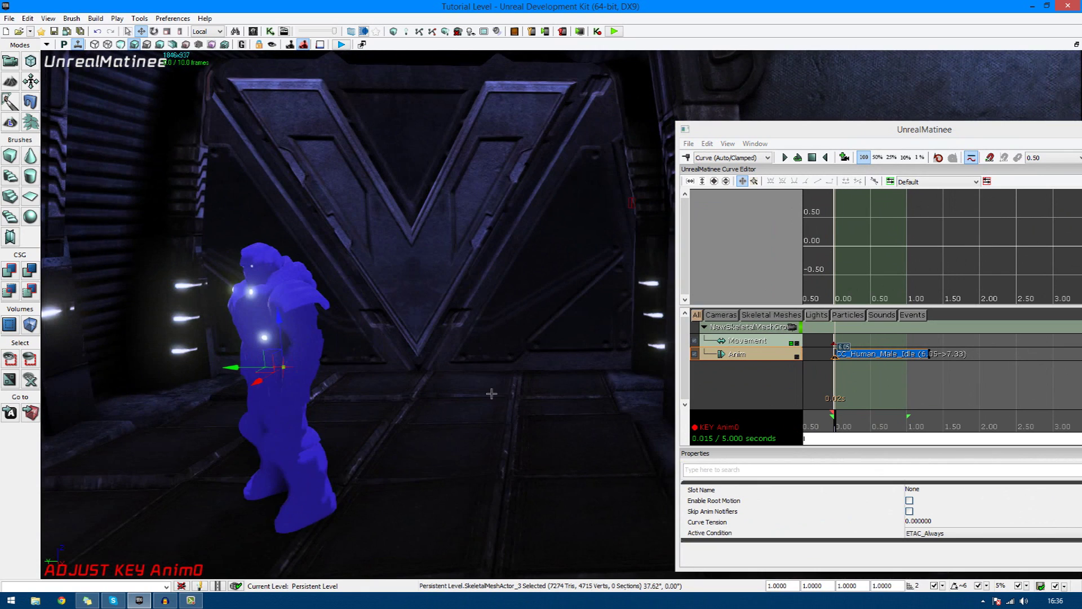
pyautogui.click(848, 366)
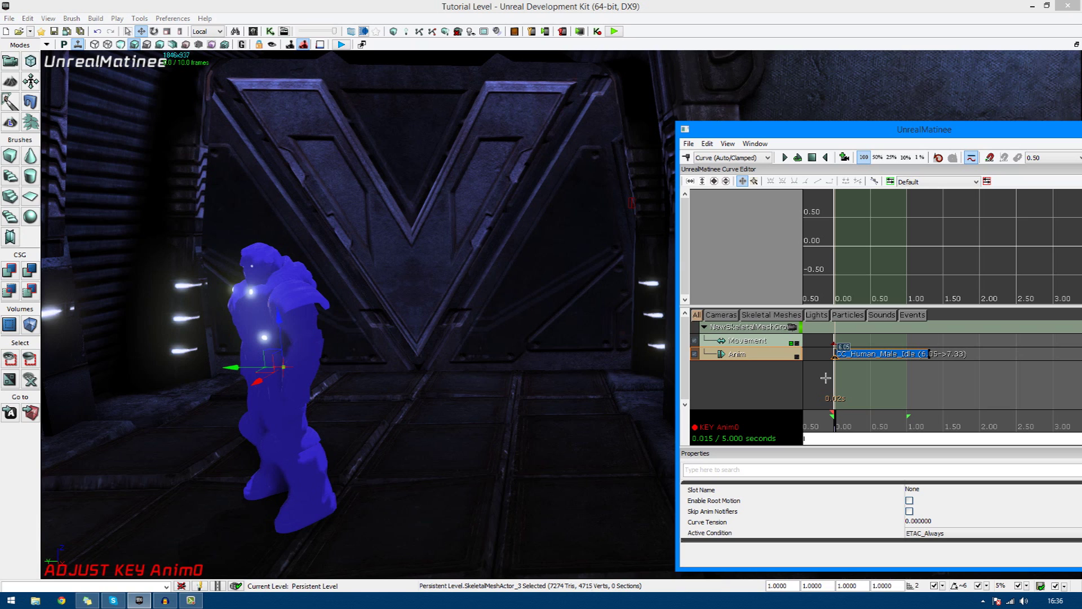
pyautogui.click(811, 158)
pyautogui.click(785, 158)
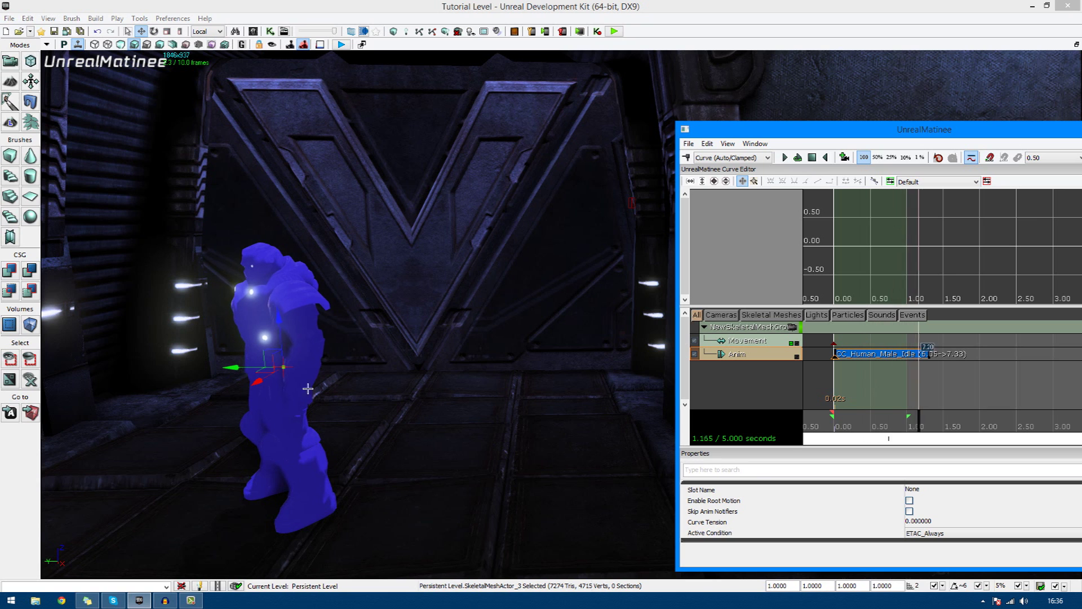
pyautogui.moveTo(342, 317); pyautogui.dragTo(317, 322, button='right')
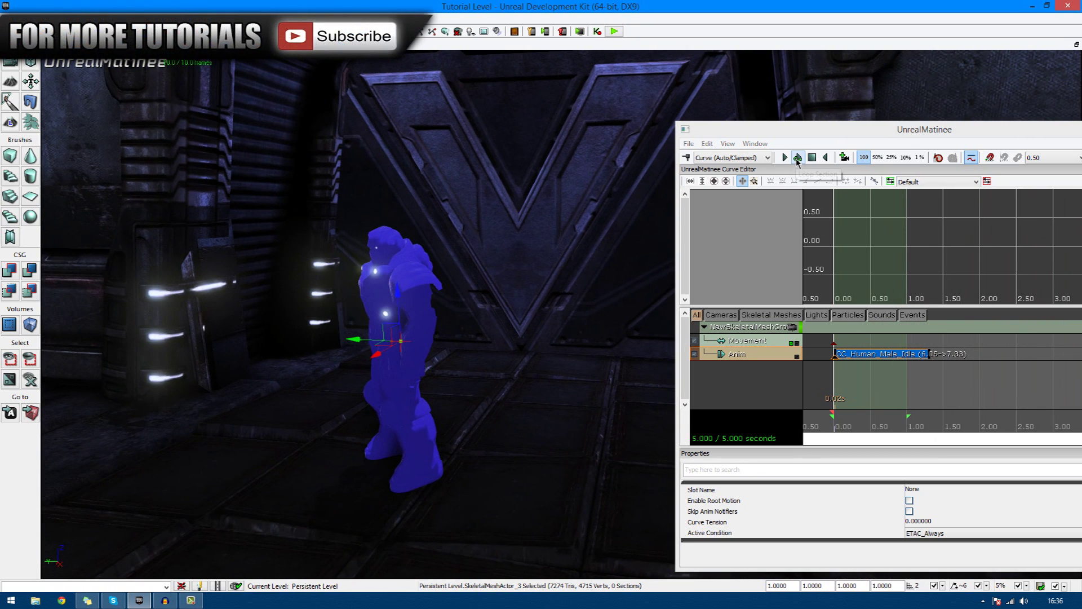
# Step: Add an animation key using the Run_Fwd_DPi sequence at the end of the idle clip, about 1.31 s
pyautogui.click(930, 359)
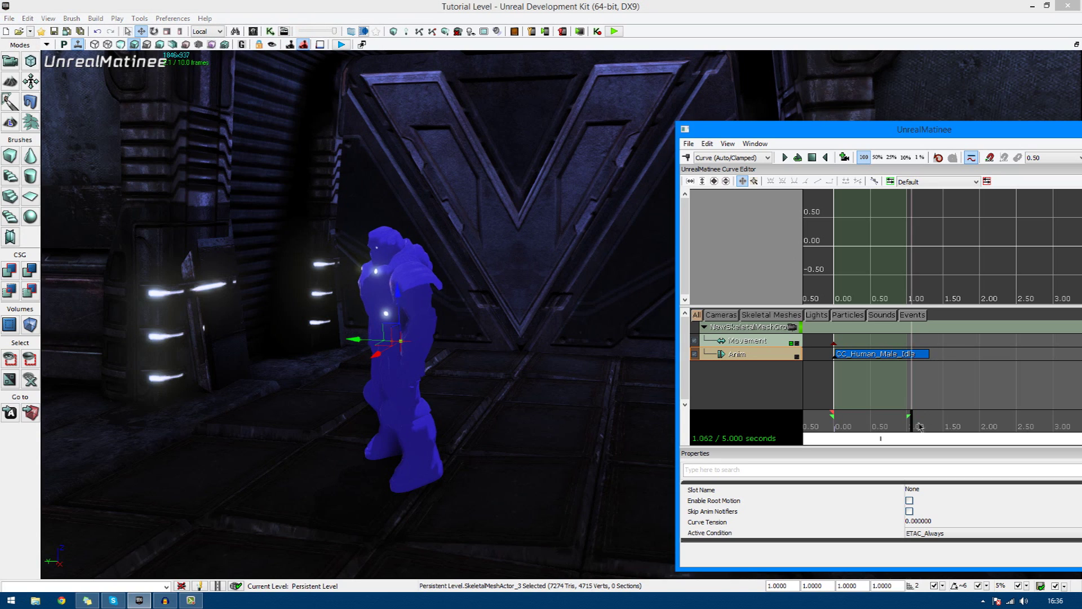
pyautogui.press('Return')
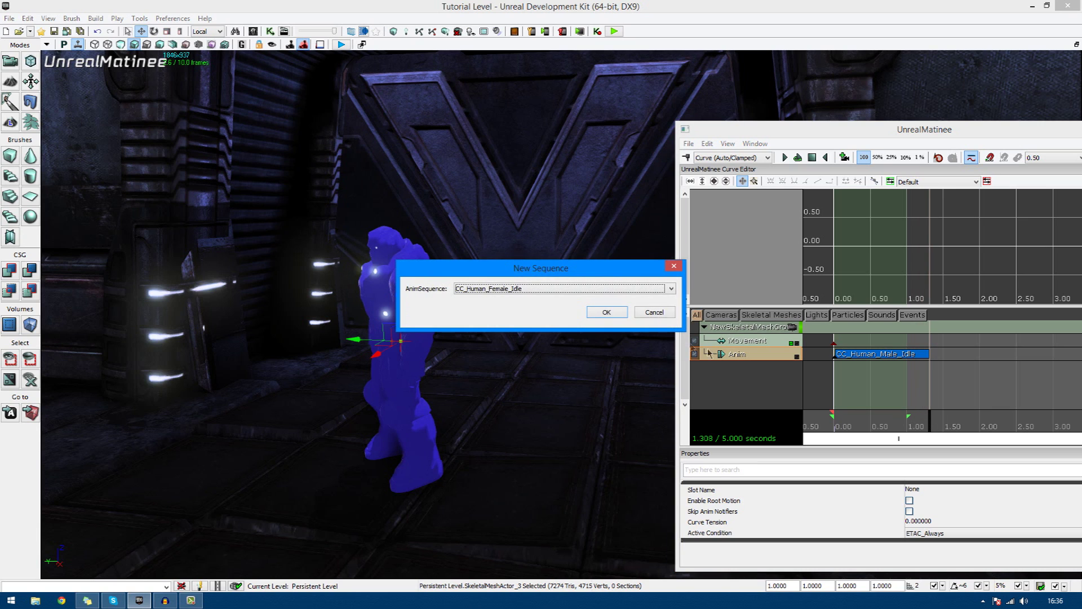
pyautogui.click(522, 290)
pyautogui.click(522, 290)
pyautogui.click(625, 288)
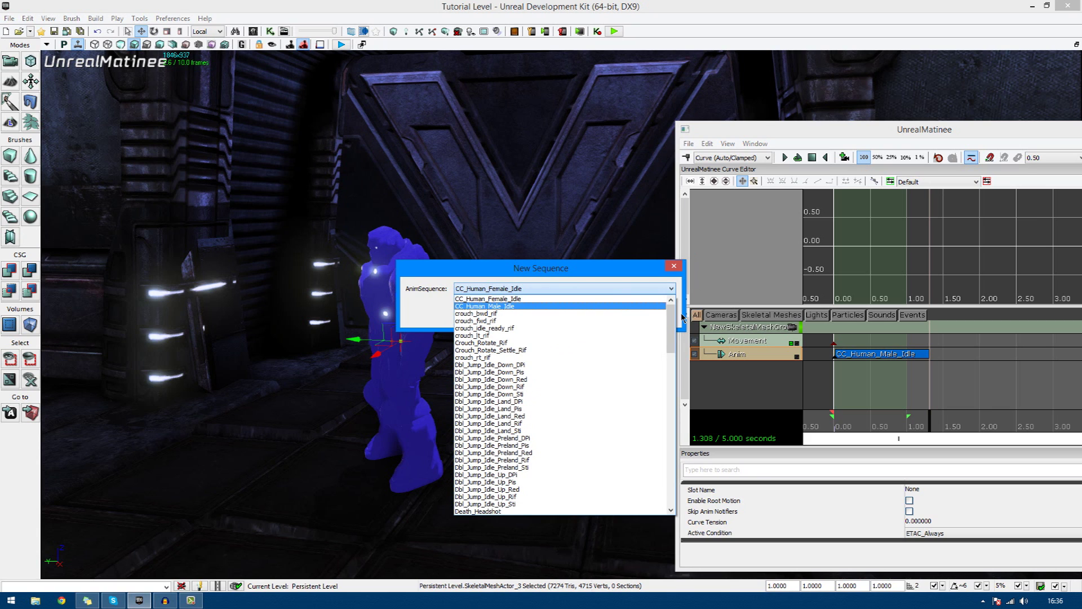
pyautogui.moveTo(673, 325); pyautogui.dragTo(685, 473)
pyautogui.scroll(3, 683, 471)
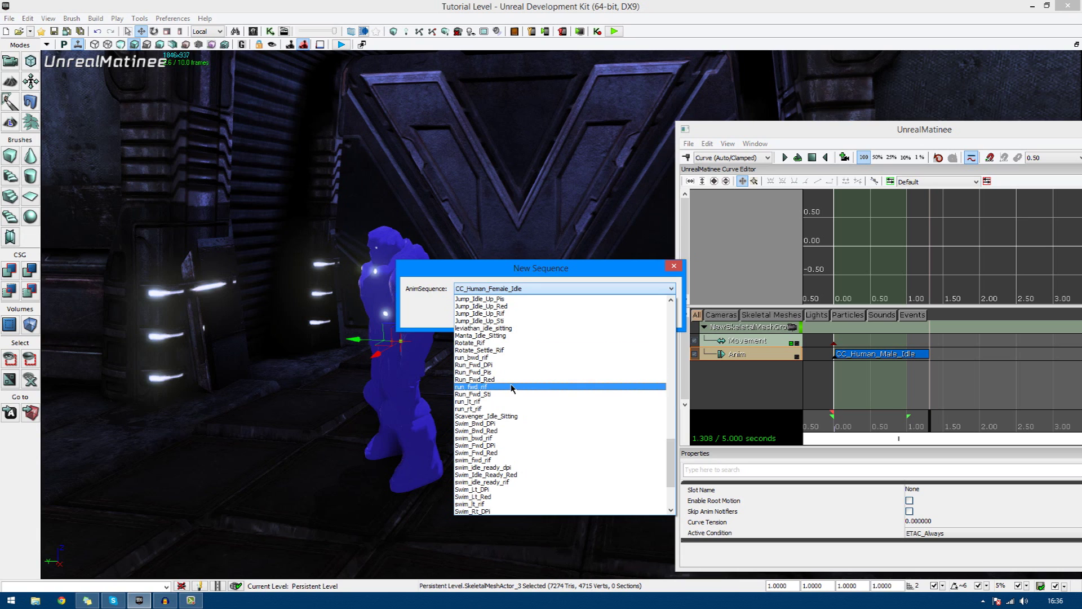
pyautogui.click(513, 365)
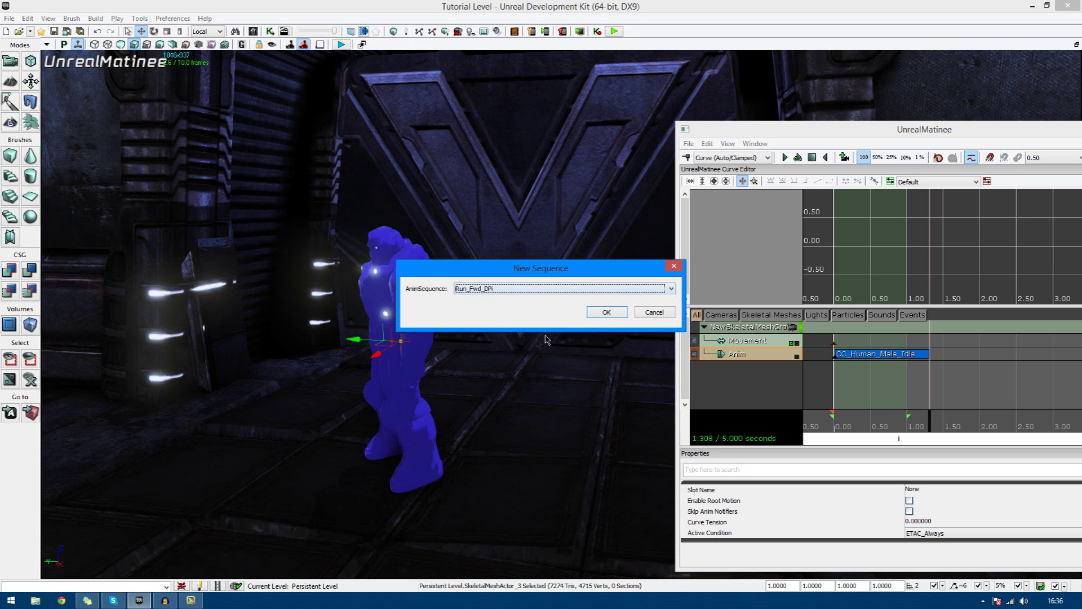
pyautogui.click(606, 315)
# Step: Play the Matinee to preview the guard's change from idle to running, and dismiss the notification covering the screen
pyautogui.moveTo(543, 381); pyautogui.dragTo(473, 367, button='right')
pyautogui.moveTo(518, 366); pyautogui.dragTo(560, 357)
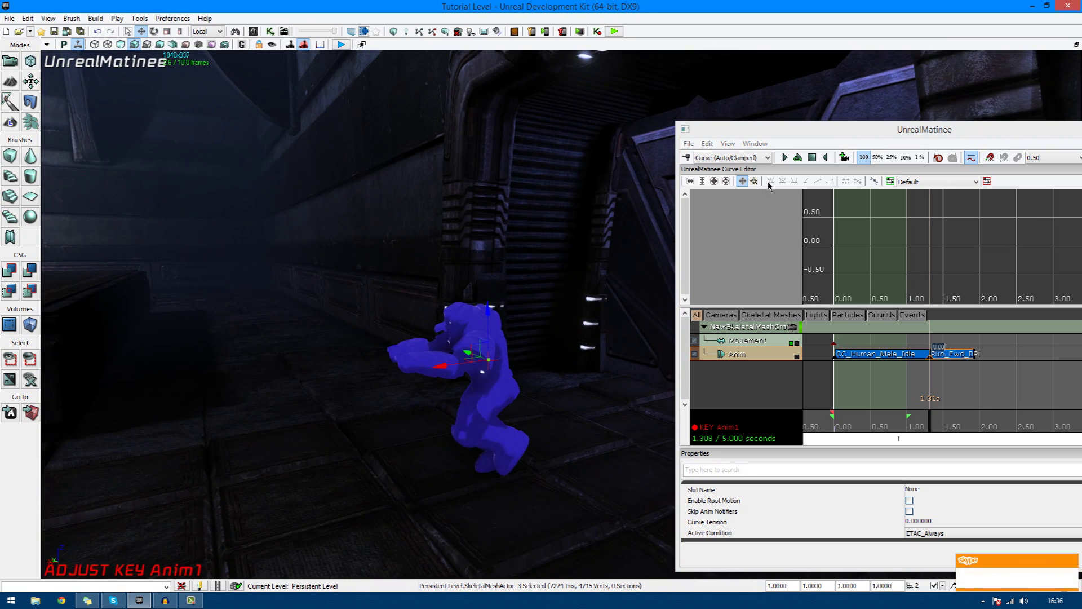
pyautogui.click(785, 161)
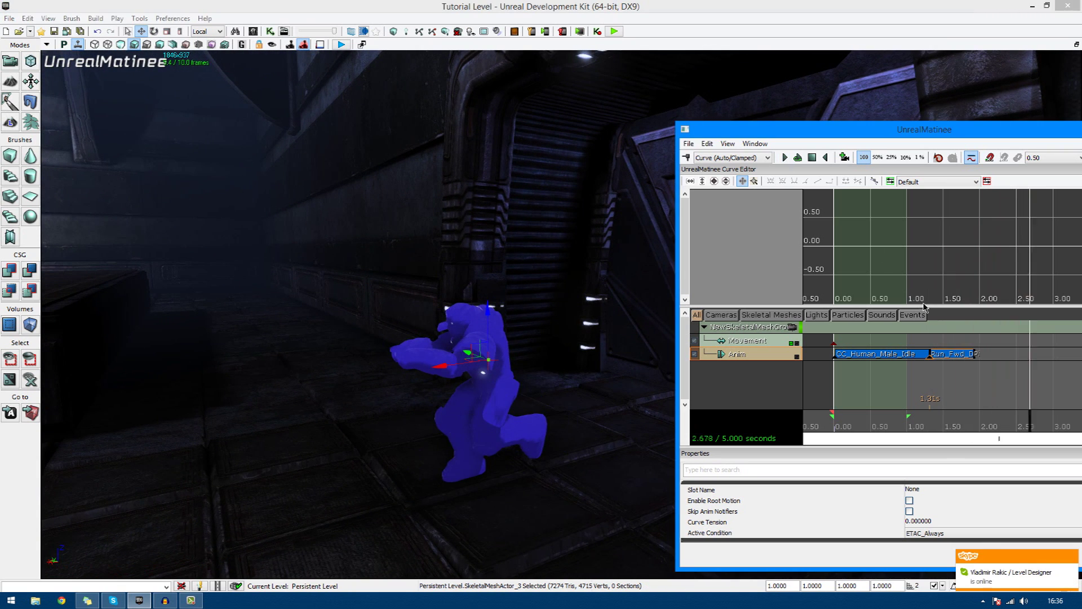
pyautogui.click(946, 359)
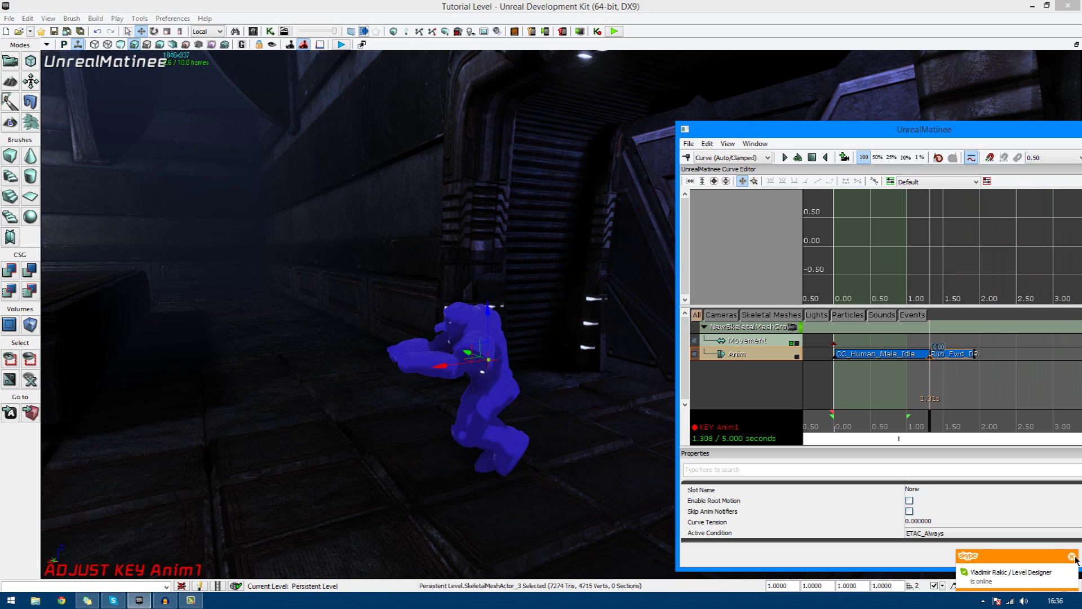
pyautogui.click(1072, 556)
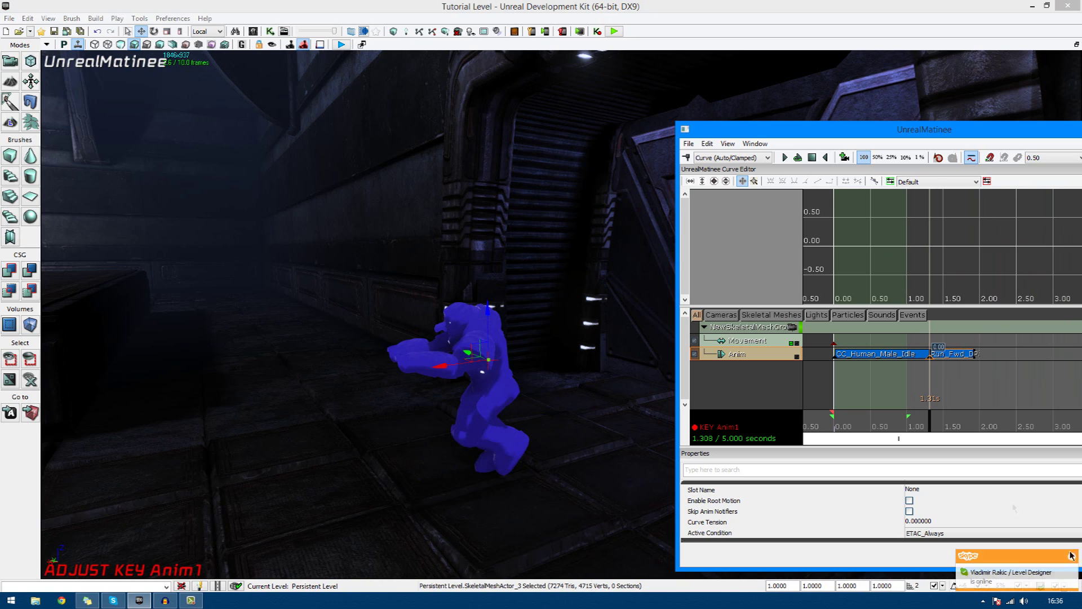
# Step: Duplicate the starting Movement key to about 1.28 s, where Run_Fwd_DPi begins, and again to the end of that clip
pyautogui.click(939, 396)
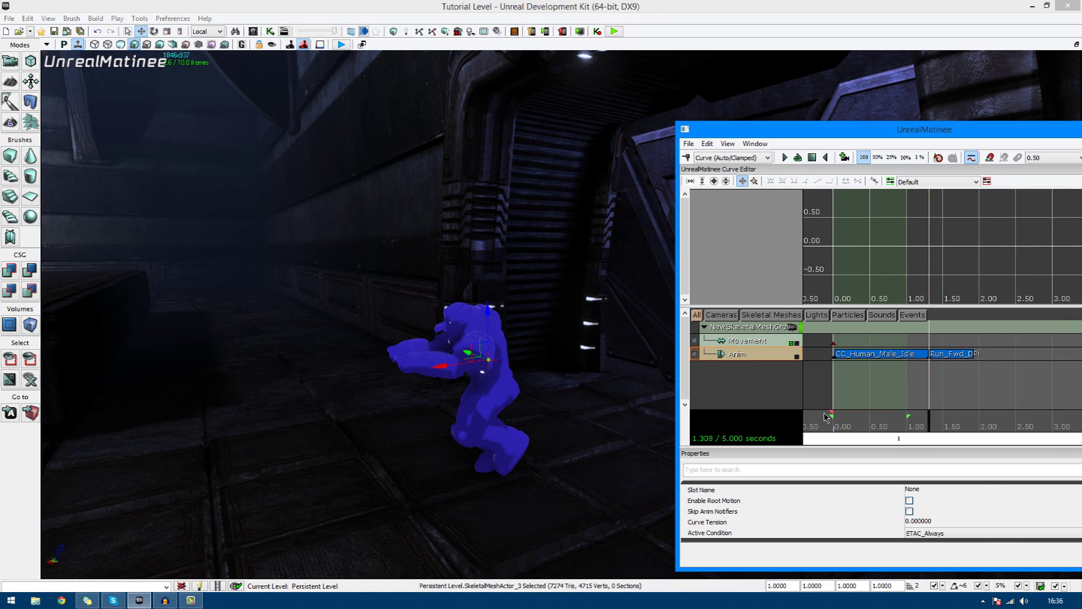
pyautogui.moveTo(930, 421)
pyautogui.mouseDown()
pyautogui.moveTo(944, 424)
pyautogui.moveTo(928, 423)
pyautogui.mouseUp()
pyautogui.click(835, 344)
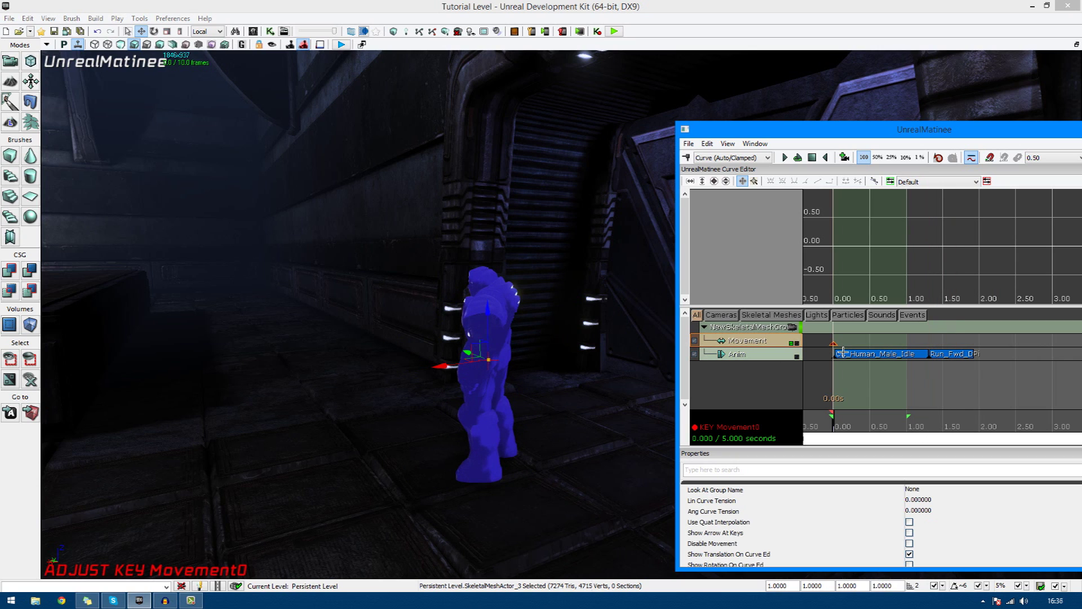
pyautogui.hotkey('ctrl', 'w')
pyautogui.keyDown('ctrl'); pyautogui.moveTo(896, 352); pyautogui.dragTo(937, 353); pyautogui.keyUp('ctrl')
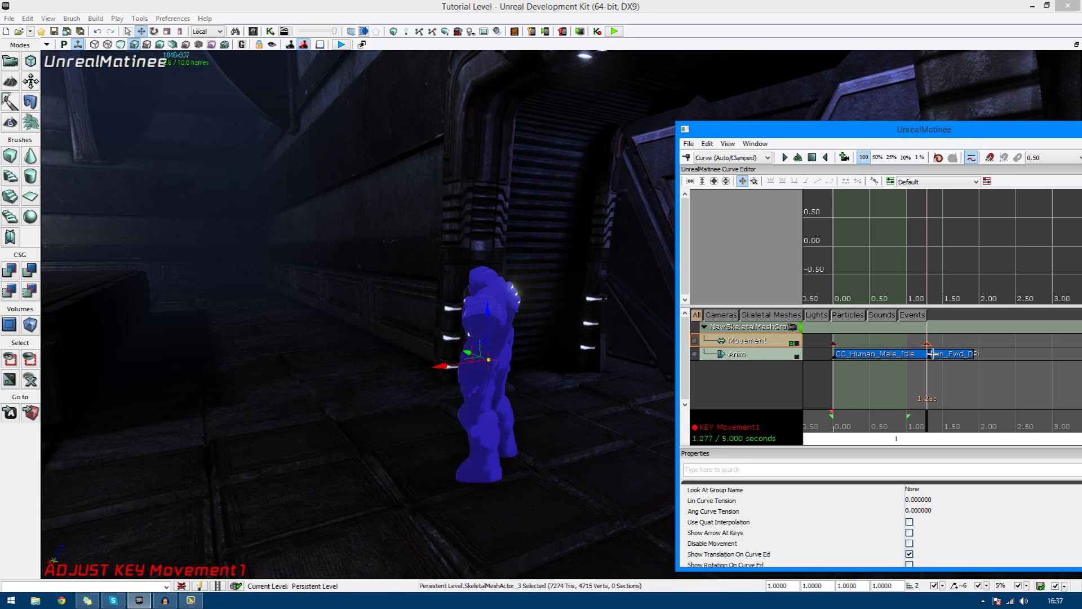
pyautogui.keyDown('ctrl'); pyautogui.click(976, 344); pyautogui.keyUp('ctrl')
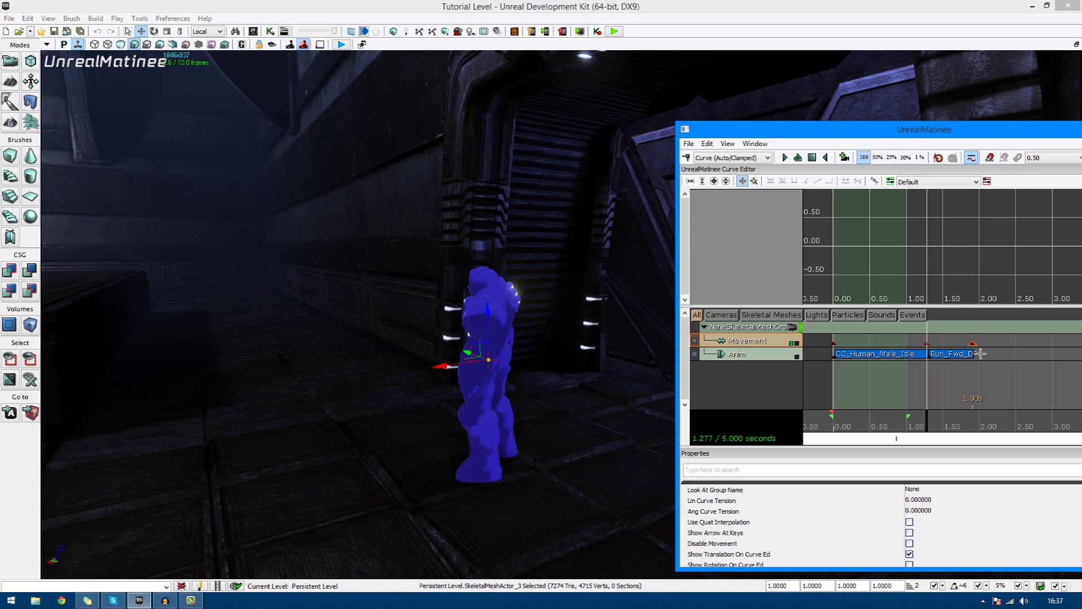
# Step: At the Movement key at 1.90 s, move the guard forward across the floor in its running direction
pyautogui.keyDown('ctrl'); pyautogui.moveTo(980, 353); pyautogui.dragTo(981, 353); pyautogui.keyUp('ctrl')
pyautogui.moveTo(391, 425); pyautogui.dragTo(287, 428, button='right')
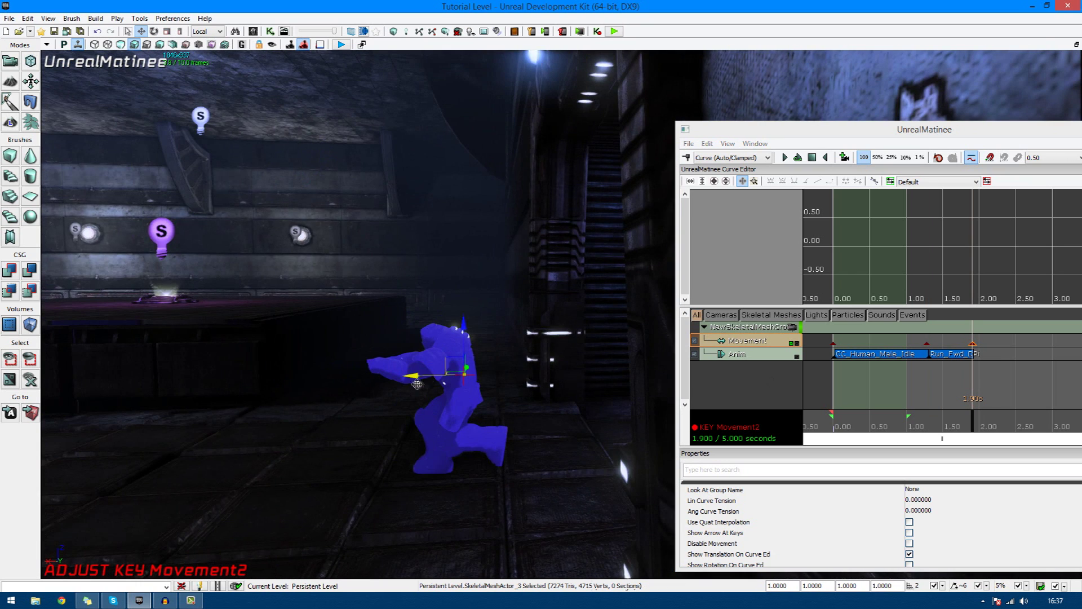
pyautogui.moveTo(417, 383); pyautogui.dragTo(146, 404)
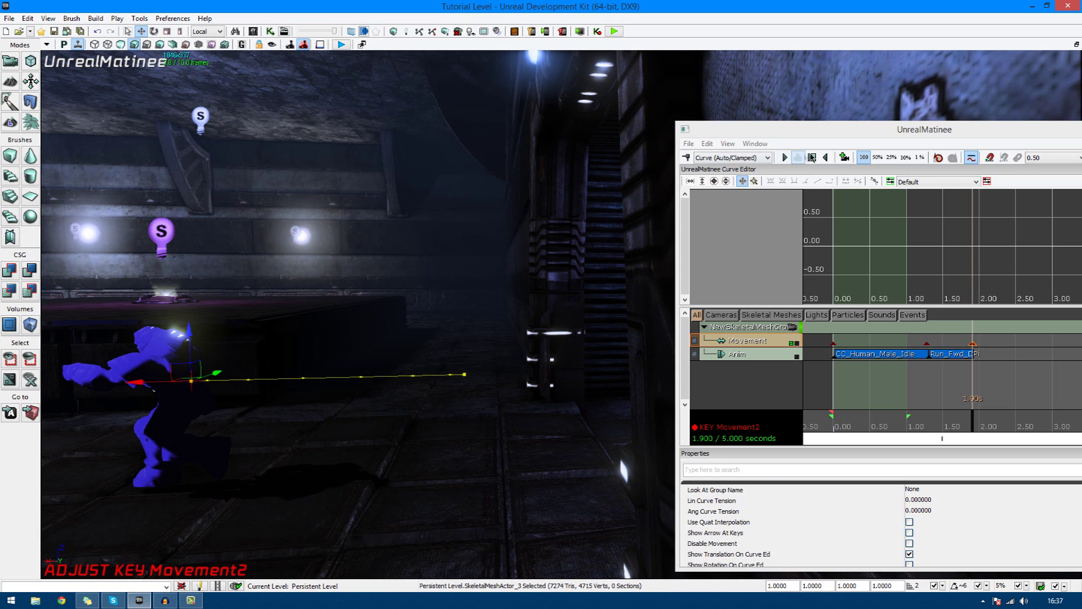
# Step: Play the Matinee to preview the guard running forward, and select the Movement key at 1.90 s again
pyautogui.click(812, 158)
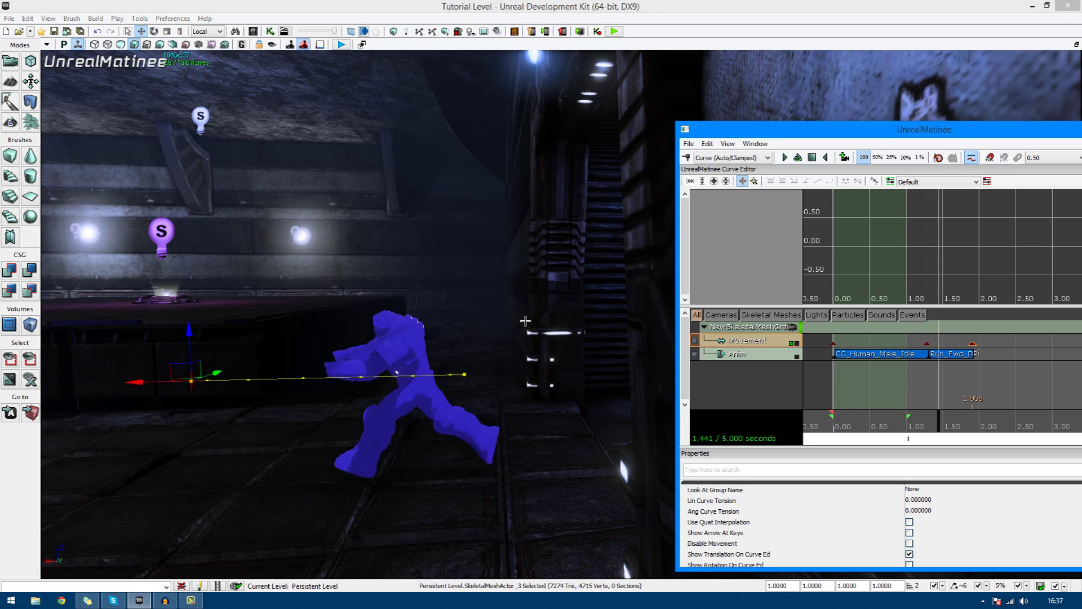
pyautogui.moveTo(430, 379); pyautogui.dragTo(417, 378, button='right')
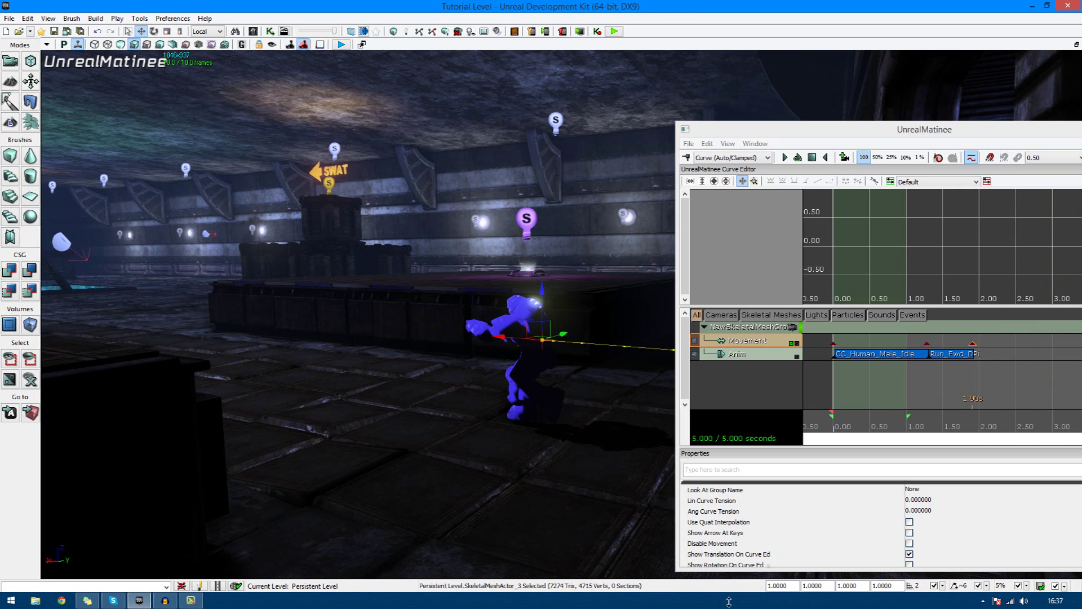
pyautogui.click(973, 359)
pyautogui.click(976, 344)
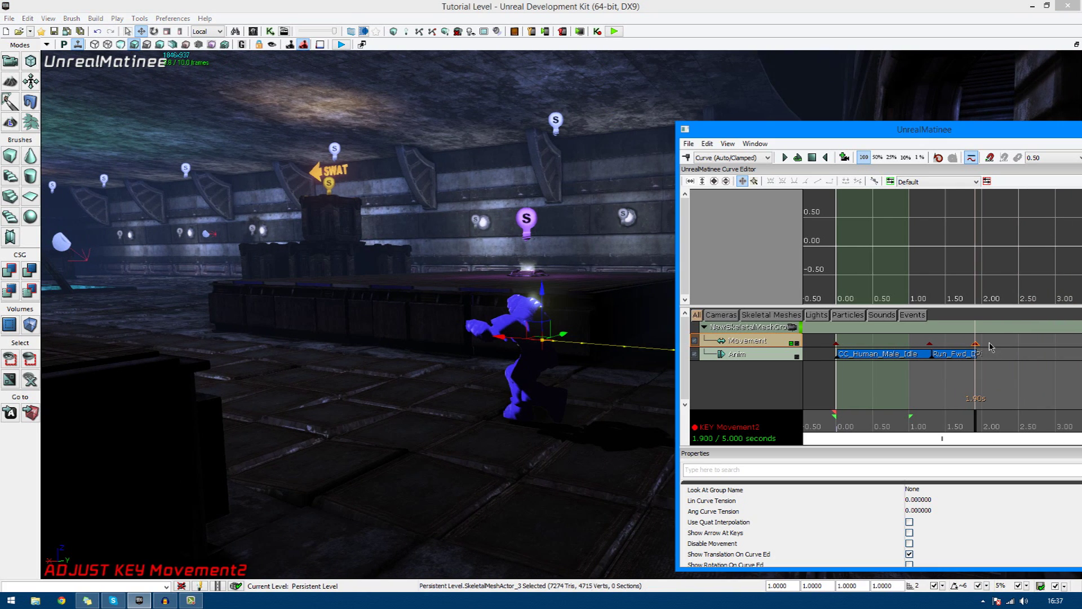
# Step: Add an animation key using the Jump_Idle_Up_DPi sequence at the end of the run clip, at 1.90 s
pyautogui.click(1041, 357)
pyautogui.moveTo(621, 404); pyautogui.dragTo(568, 404, button='right')
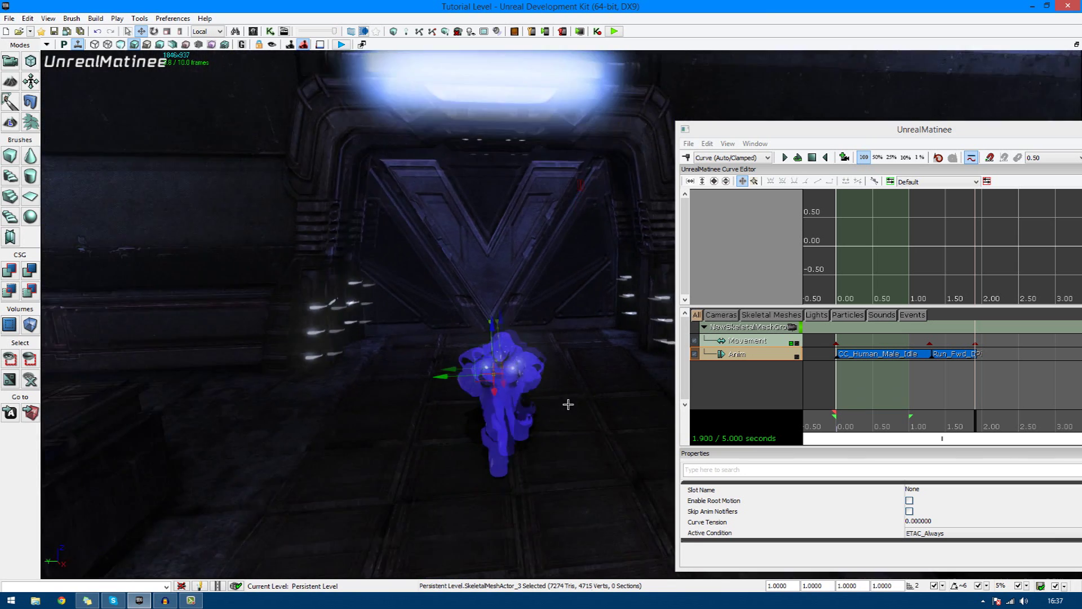
pyautogui.click(979, 353)
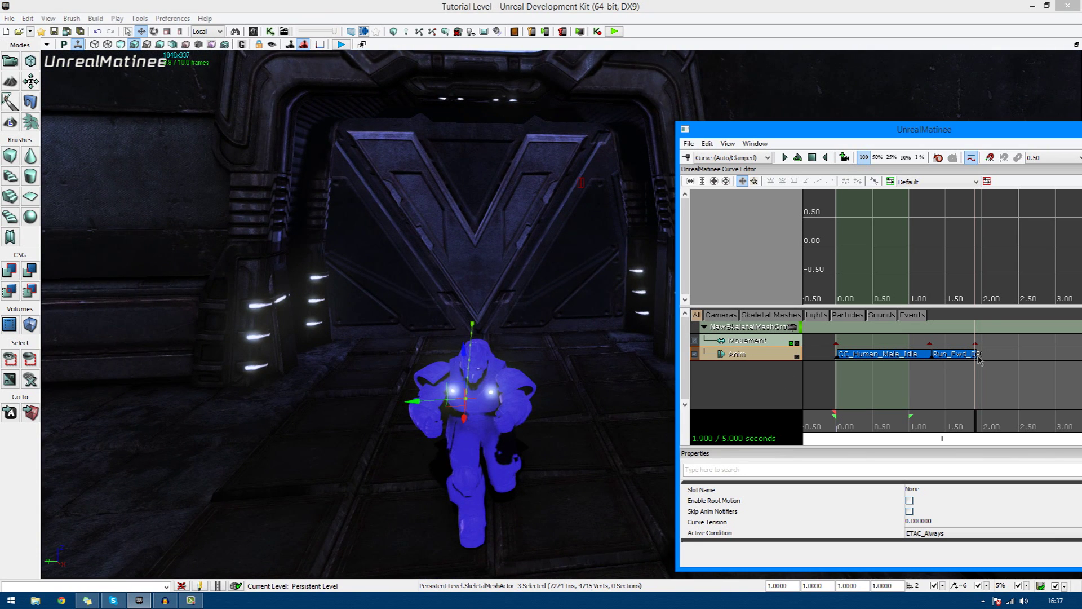
pyautogui.press('Return')
pyautogui.click(672, 288)
pyautogui.scroll(-5, 671, 334)
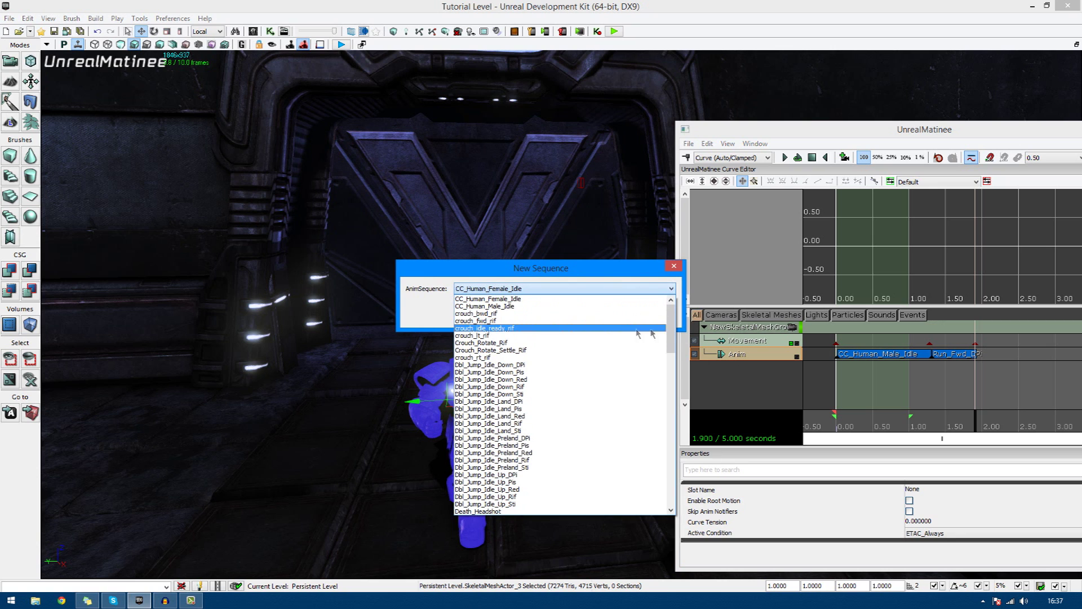
pyautogui.moveTo(671, 334); pyautogui.dragTo(670, 429)
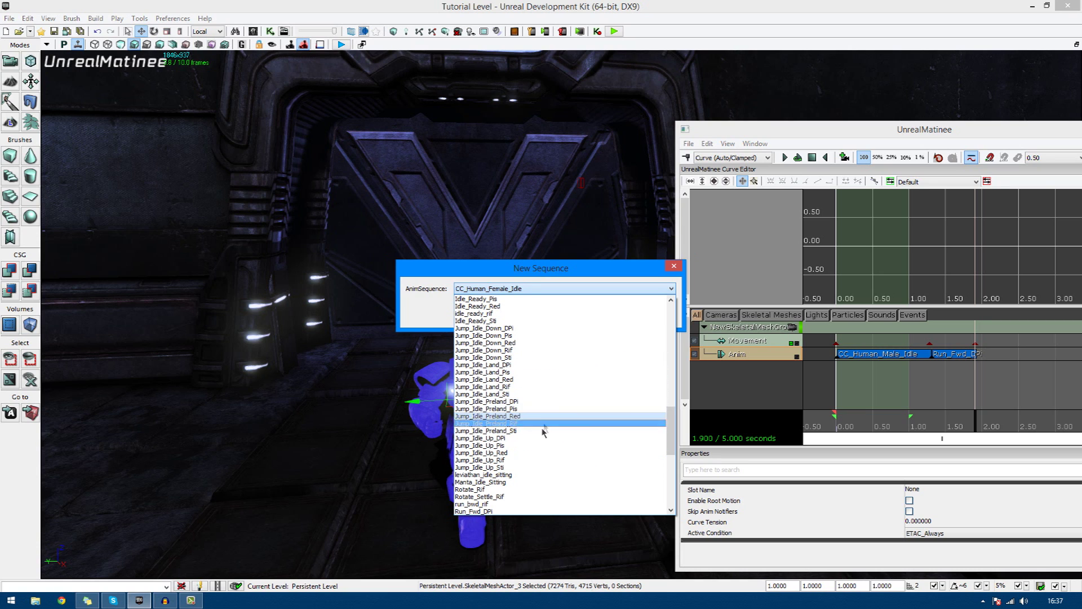
pyautogui.click(555, 438)
pyautogui.click(607, 312)
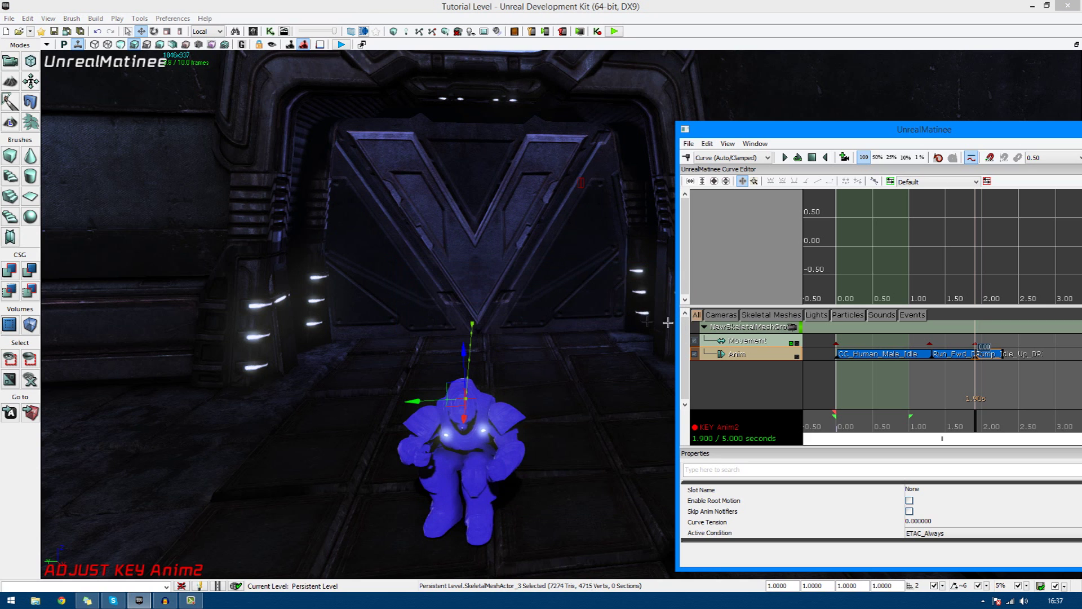
# Step: Play the Matinee to preview the guard's change from running to the upward jump
pyautogui.click(785, 157)
pyautogui.moveTo(502, 401); pyautogui.dragTo(394, 394, button='right')
pyautogui.click(1011, 365)
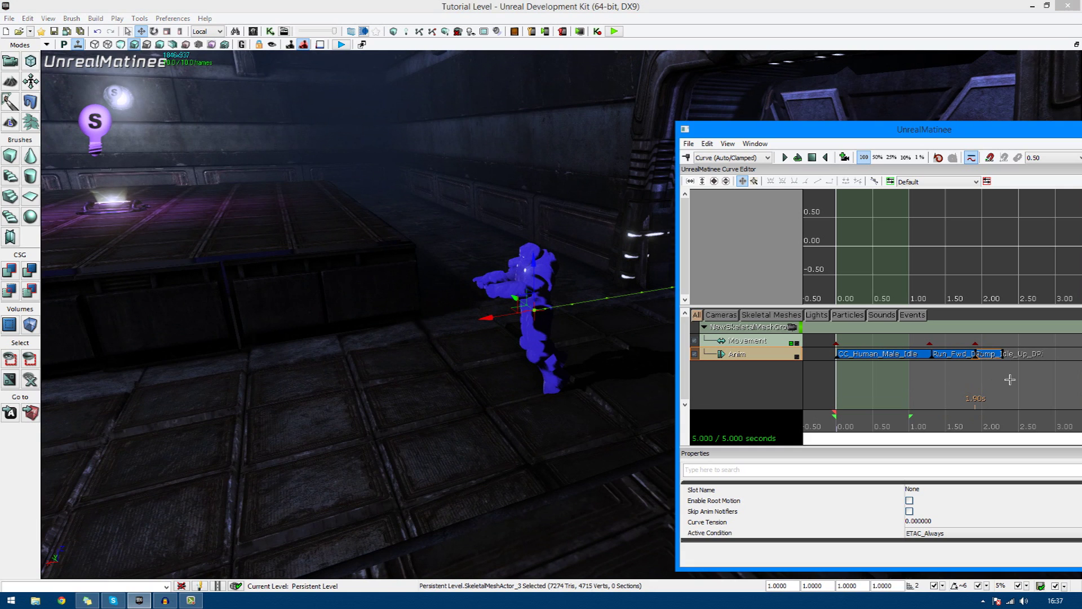
# Step: Add an animation key using the Jump_Idle_Down_DPi sequence at the end of the jump-up clip, about 2.28 s
pyautogui.moveTo(863, 420); pyautogui.dragTo(1003, 420)
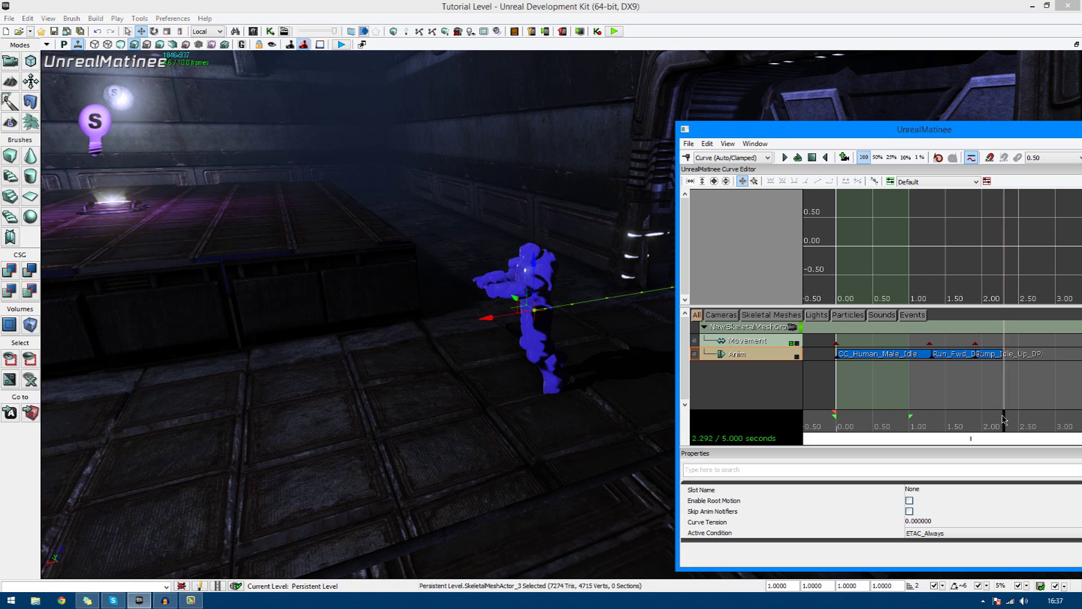
pyautogui.moveTo(1001, 419); pyautogui.dragTo(1004, 418)
pyautogui.press('Return')
pyautogui.click(505, 289)
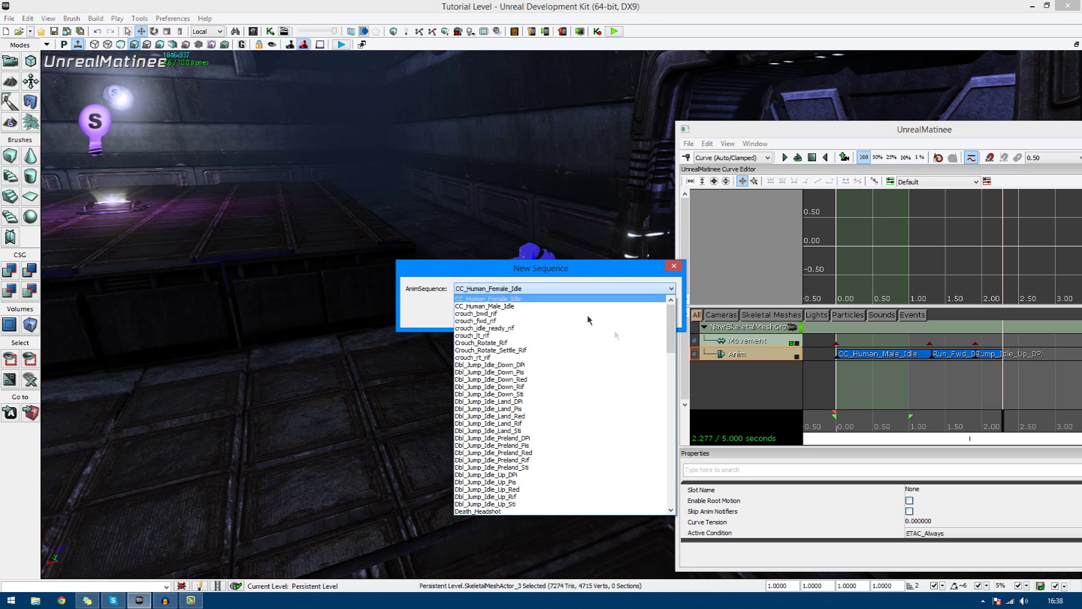
pyautogui.moveTo(672, 329); pyautogui.dragTo(673, 426)
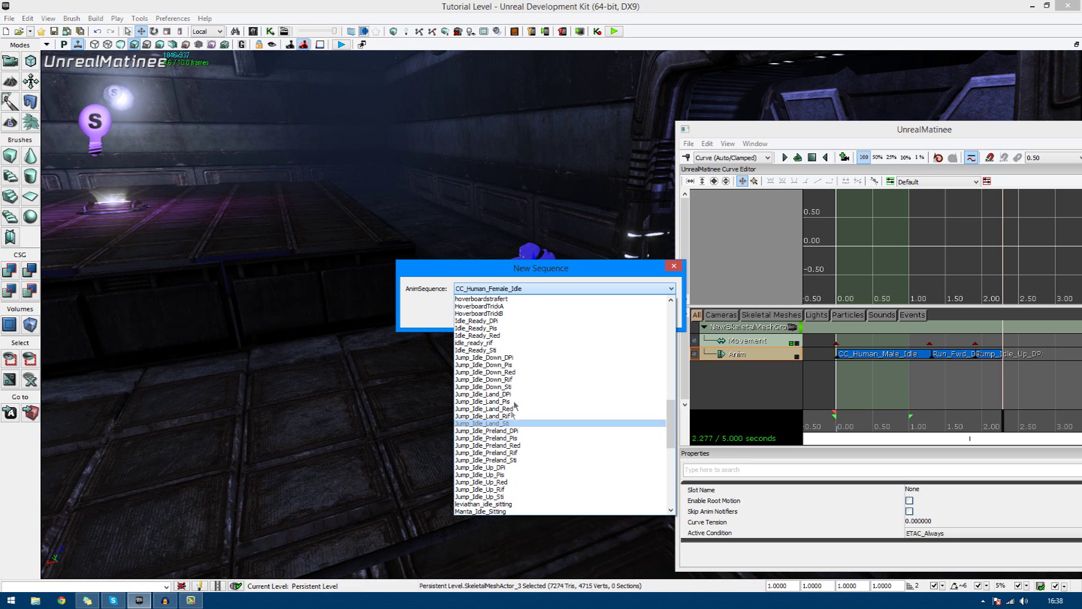
pyautogui.click(484, 357)
pyautogui.click(616, 314)
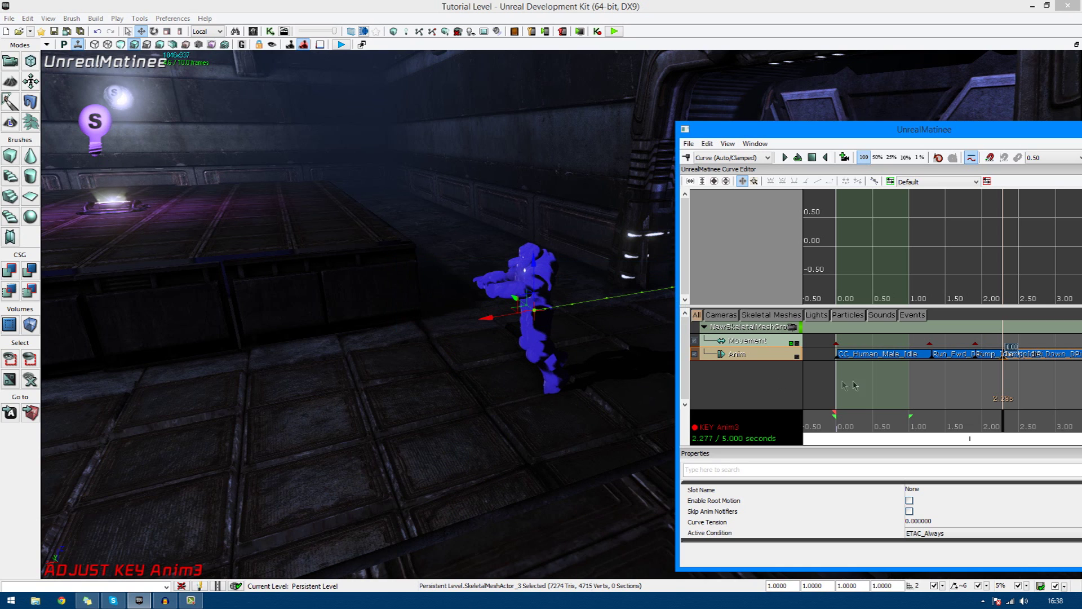
# Step: Play the Matinee to preview the downward jump animation, stop it, and move the Matinee window to expose the timeline's end
pyautogui.click(786, 158)
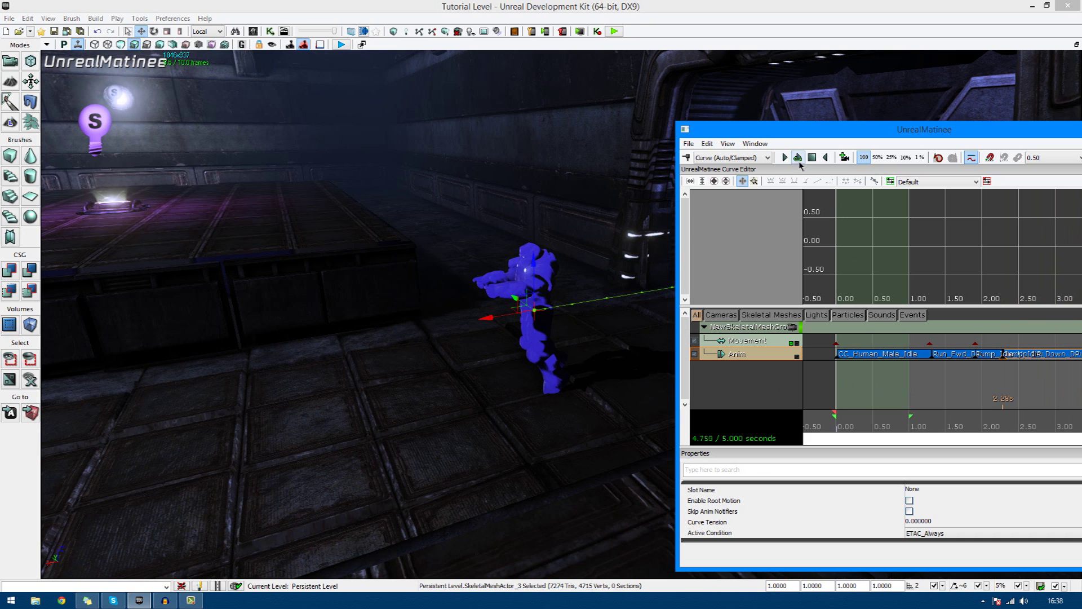
pyautogui.click(812, 157)
pyautogui.moveTo(842, 131); pyautogui.dragTo(544, 139)
# Step: Duplicate the Movement key at 1.90 s to about 4.23 s, and move the guard forward and up there
pyautogui.click(679, 352)
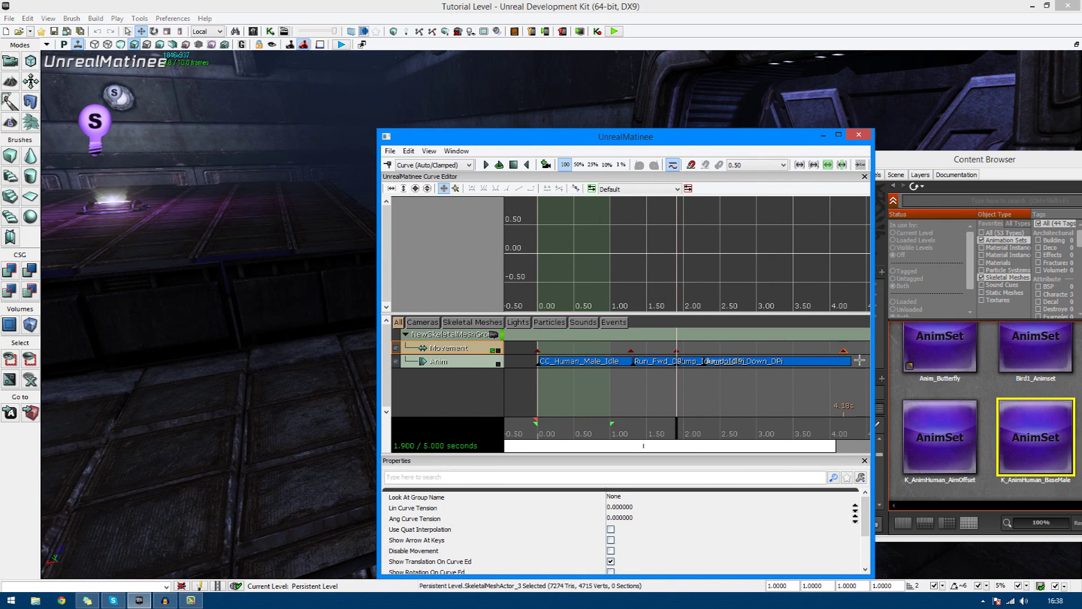
pyautogui.keyDown('ctrl'); pyautogui.moveTo(859, 359); pyautogui.dragTo(857, 360); pyautogui.keyUp('ctrl')
pyautogui.moveTo(600, 150); pyautogui.dragTo(866, 130)
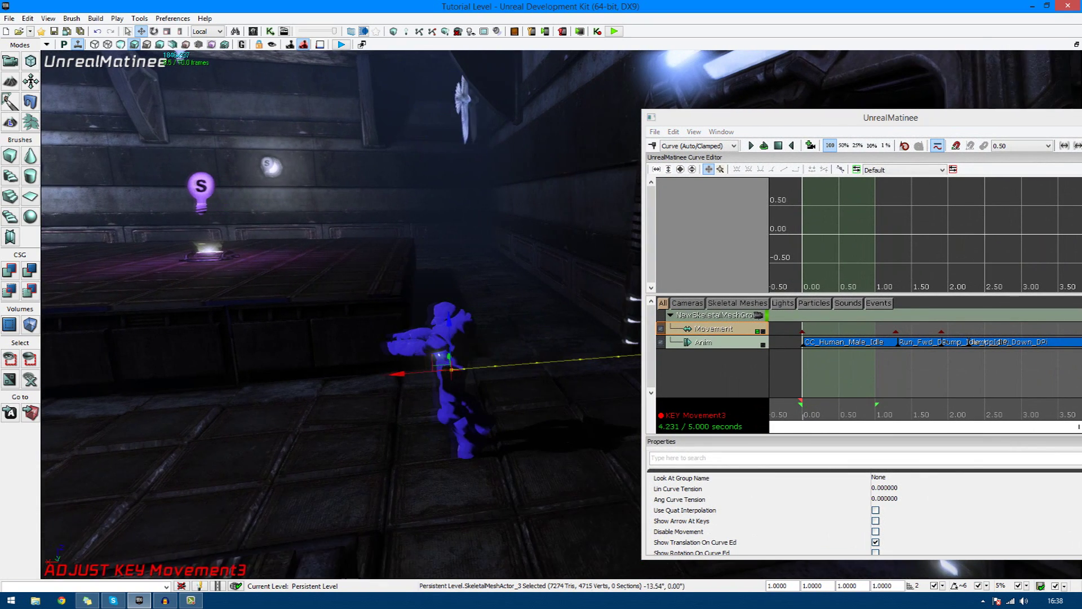
pyautogui.moveTo(422, 392); pyautogui.dragTo(440, 392, button='middle')
pyautogui.moveTo(424, 362); pyautogui.dragTo(236, 310)
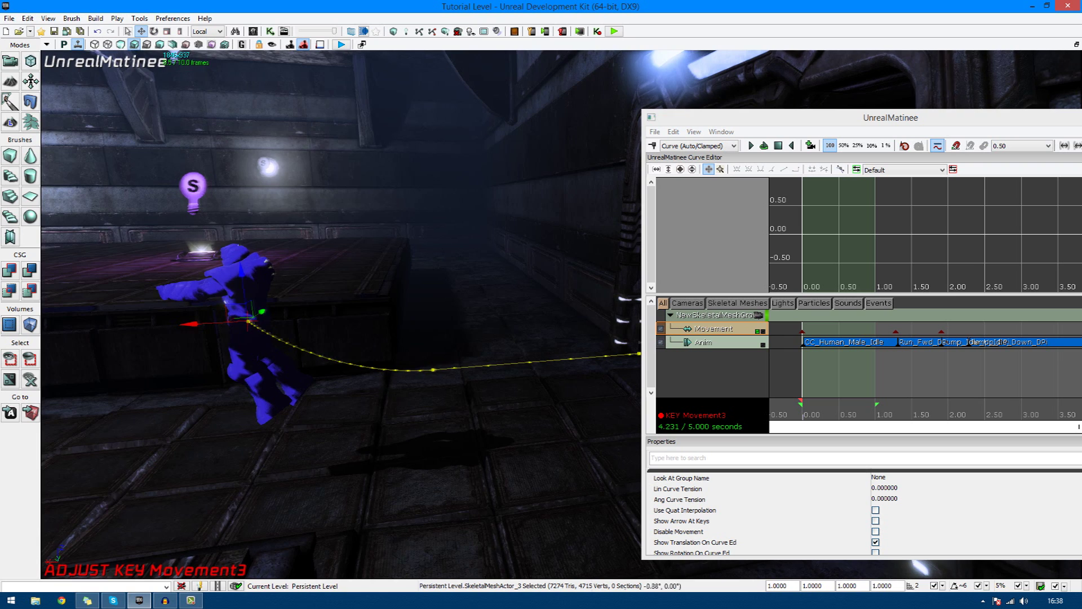
# Step: Play the Matinee to preview the guard's full run and jump along its movement path, and close Matinee
pyautogui.moveTo(399, 398); pyautogui.dragTo(304, 389, button='right')
pyautogui.moveTo(398, 399); pyautogui.dragTo(490, 391, button='middle')
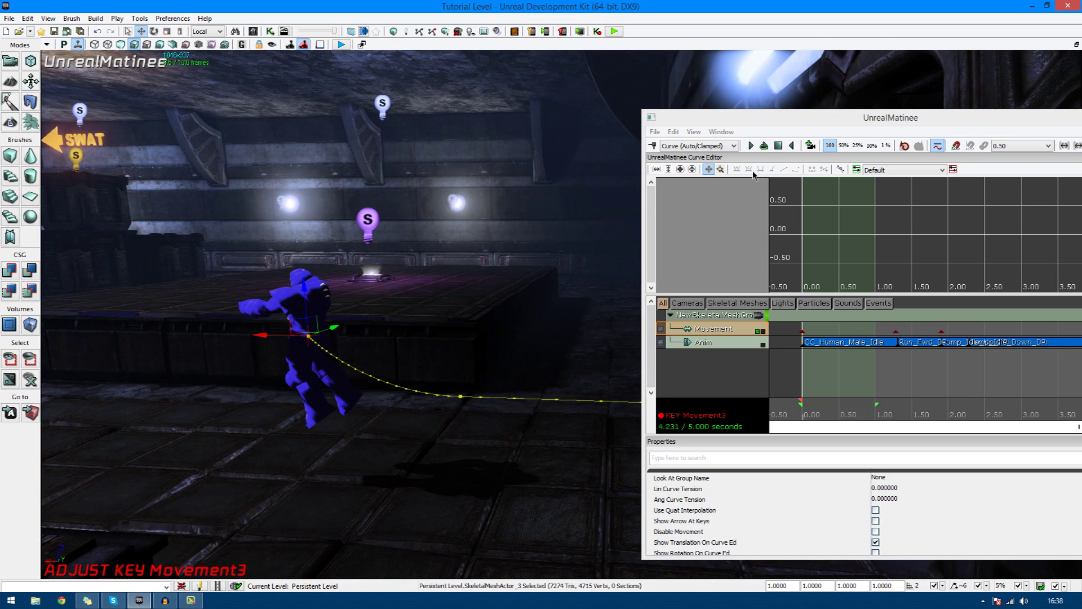
pyautogui.click(785, 145)
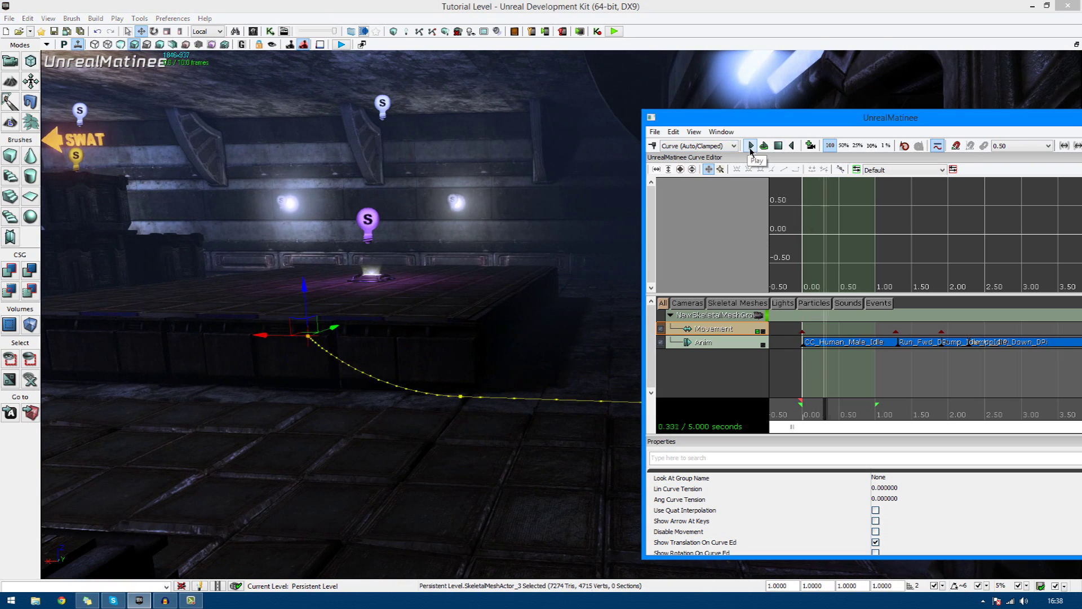
pyautogui.moveTo(421, 352)
pyautogui.mouseDown(button='right')
pyautogui.moveTo(468, 345)
pyautogui.moveTo(401, 346)
pyautogui.mouseUp(button='right')
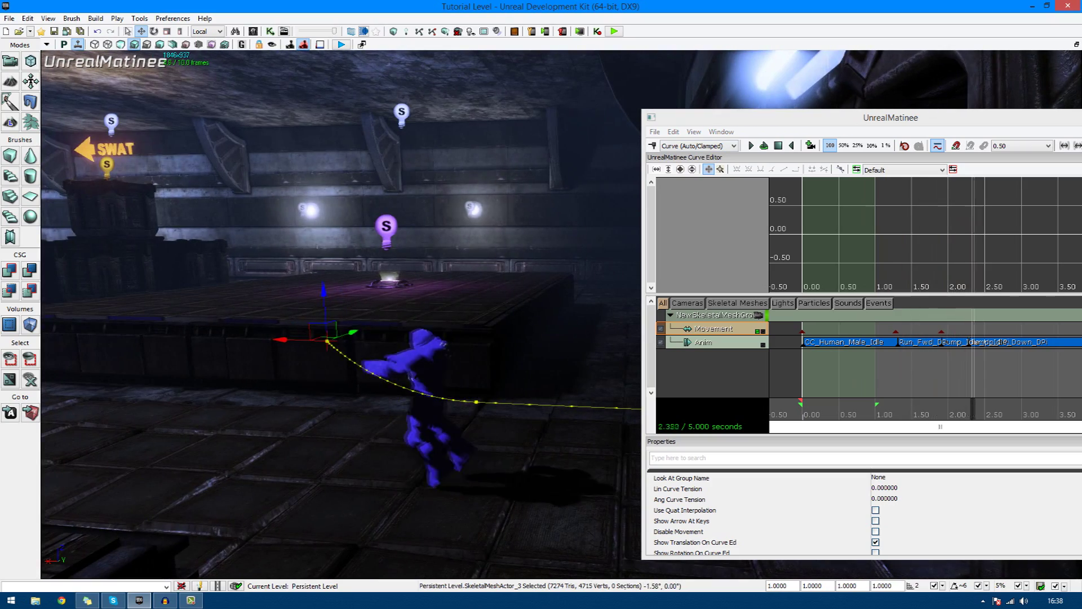
pyautogui.moveTo(496, 355); pyautogui.dragTo(546, 359, button='right')
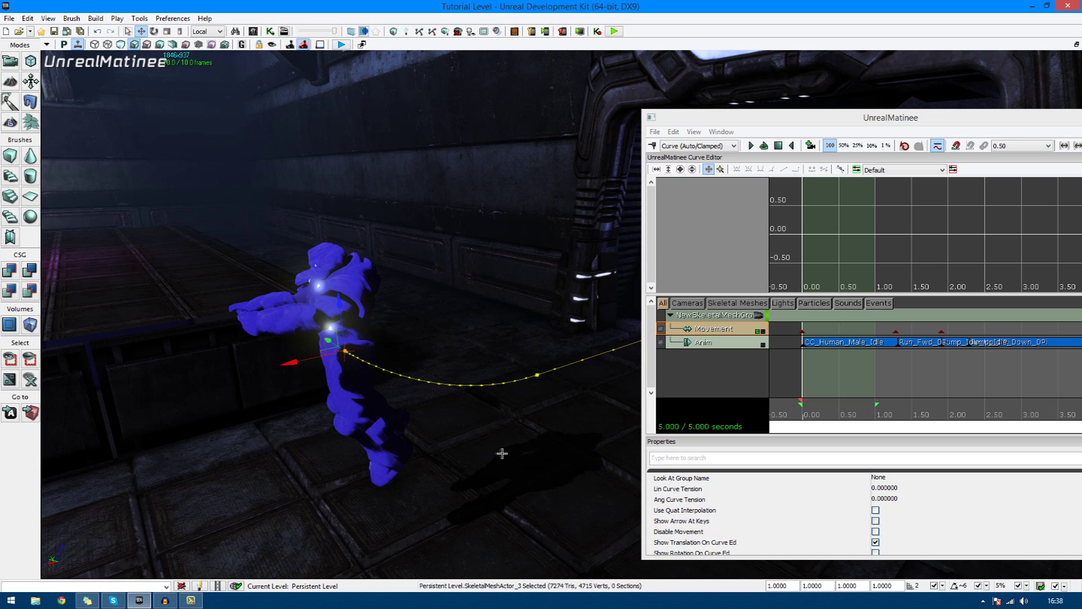
pyautogui.moveTo(827, 123); pyautogui.dragTo(399, 127)
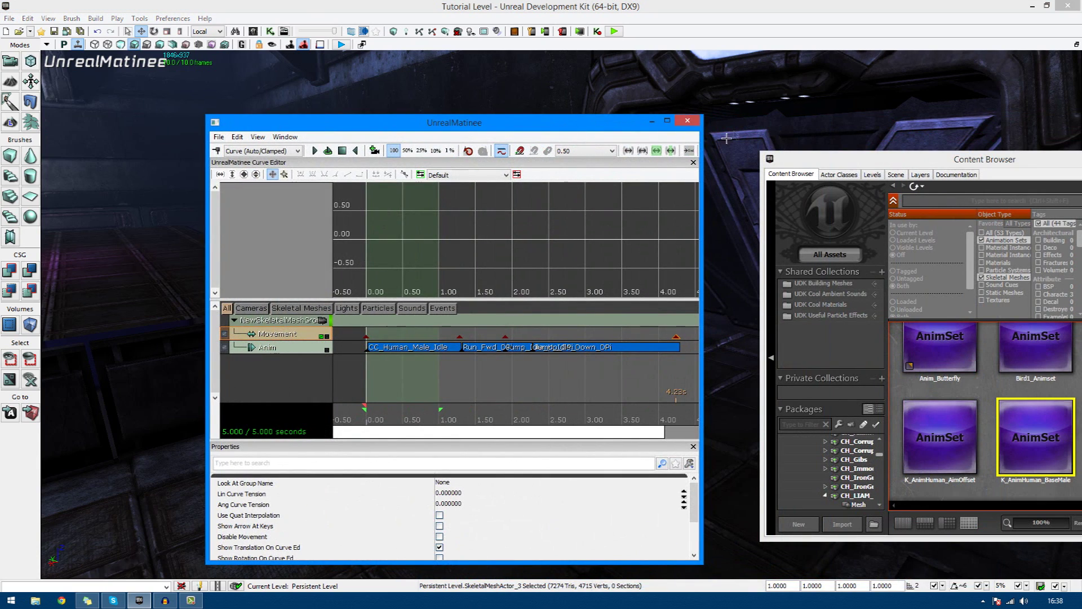
pyautogui.click(687, 121)
# Step: Start playing the level in the editor near the guards standing on the stone blocks, and walk toward them
pyautogui.moveTo(621, 461); pyautogui.dragTo(586, 468, button='right')
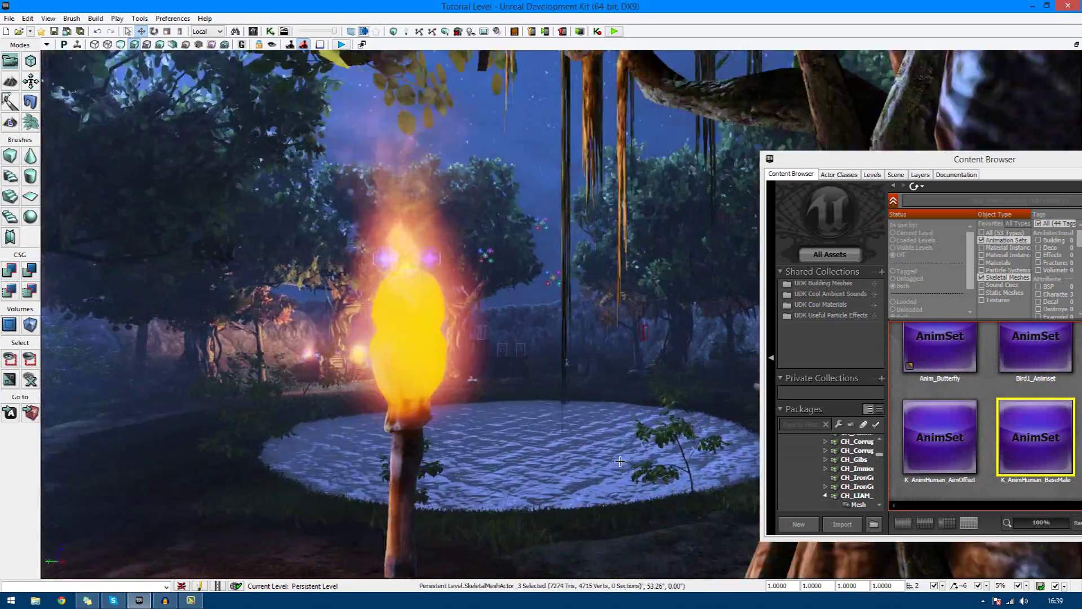
pyautogui.moveTo(620, 461); pyautogui.dragTo(688, 442, button='right')
pyautogui.scroll(10, 471, 263)
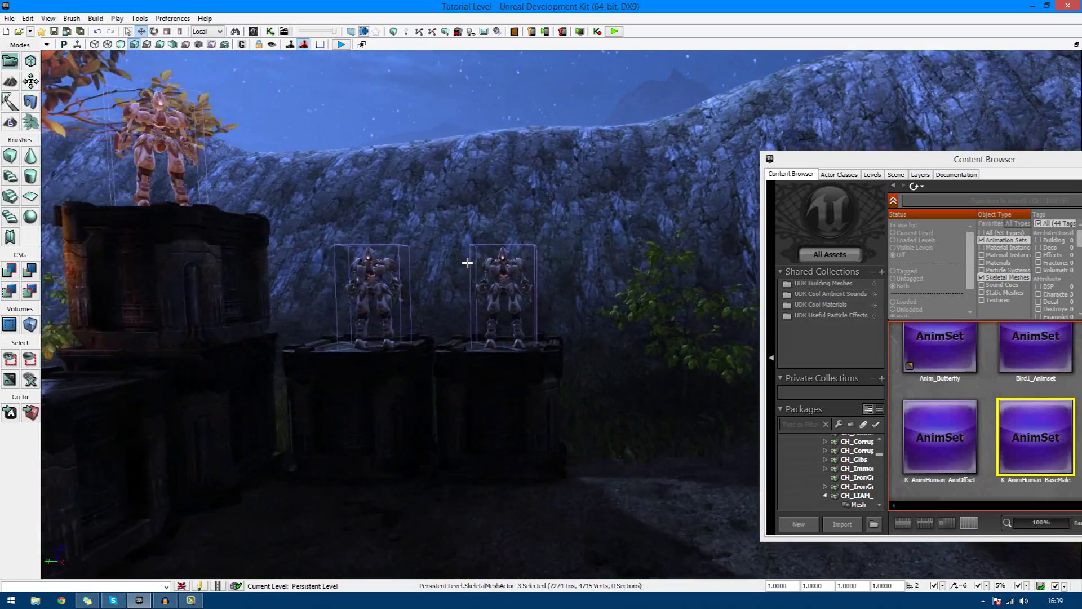
pyautogui.click(342, 45)
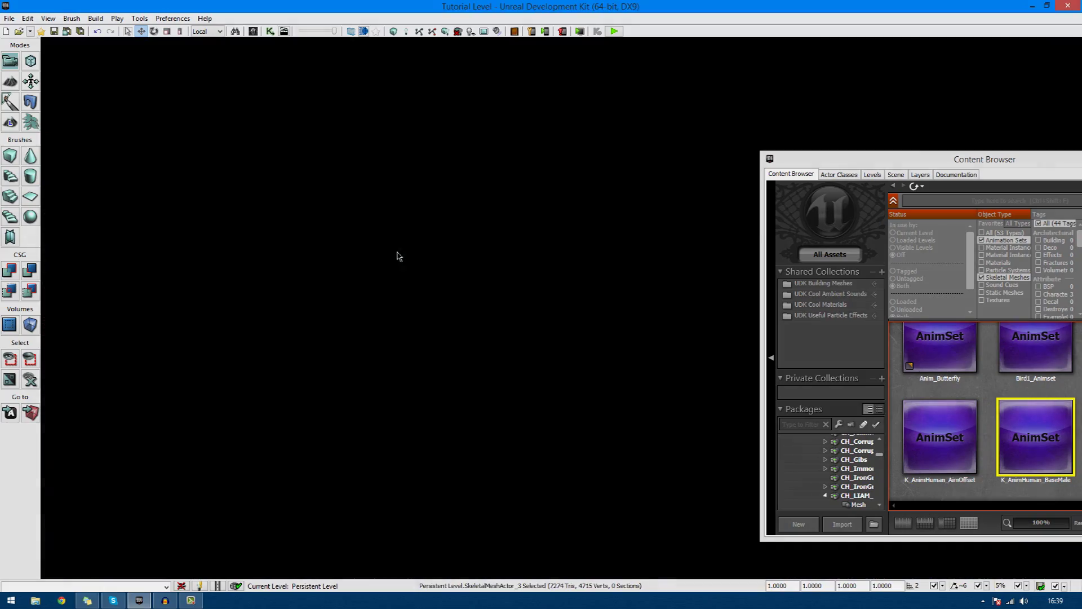
pyautogui.press('w')
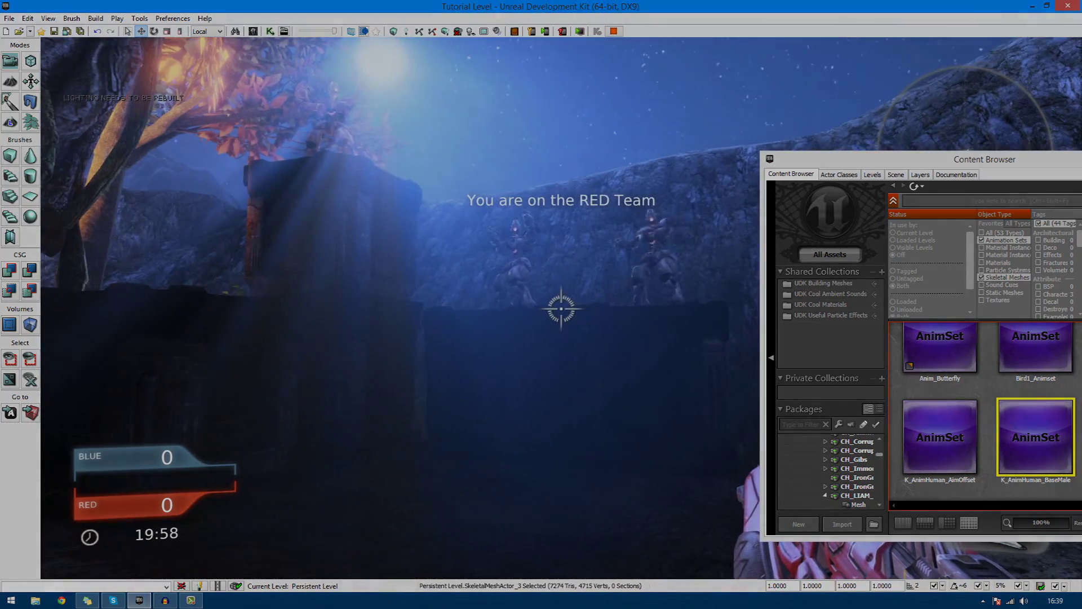